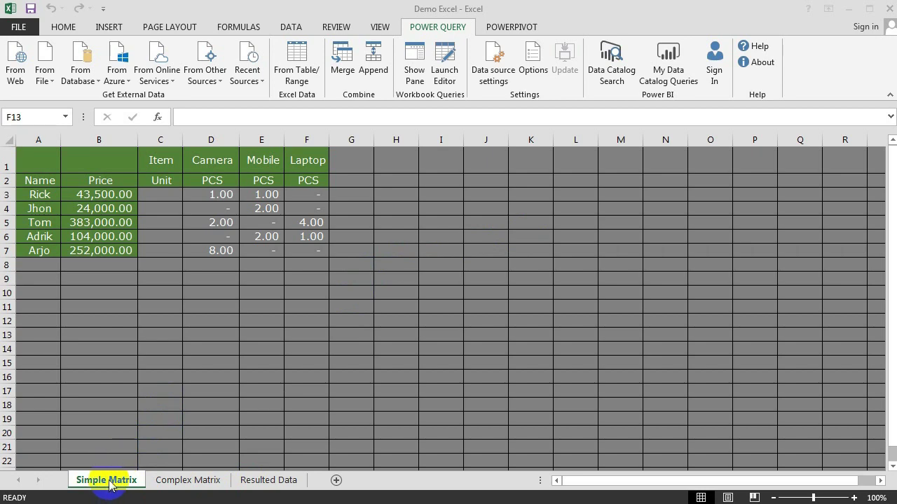
# - Examine the Simple Matrix sheet's item headers, person names and quantity grid after a glance at Complex Matrix
pyautogui.click(178, 483)
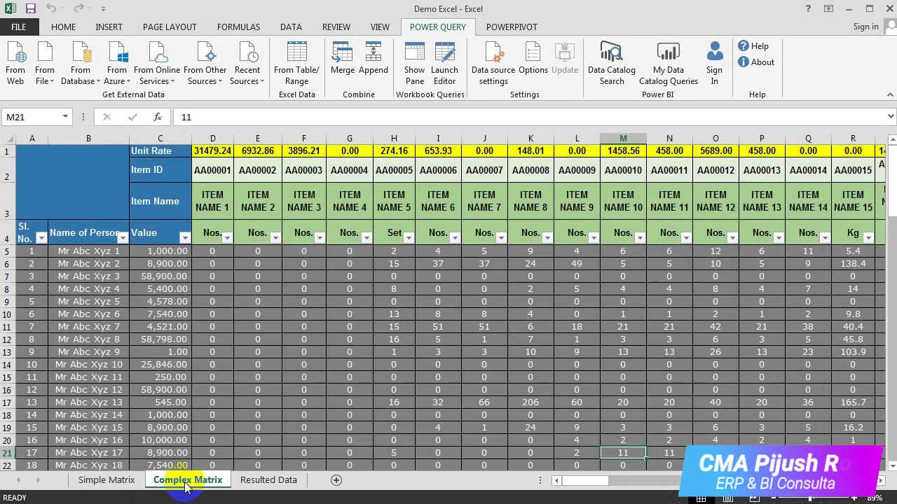
pyautogui.click(107, 484)
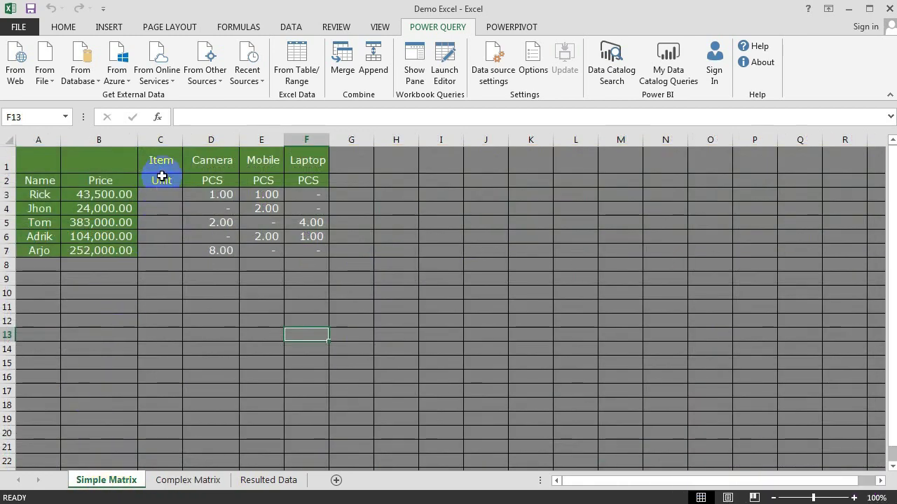
pyautogui.moveTo(167, 159); pyautogui.dragTo(301, 162)
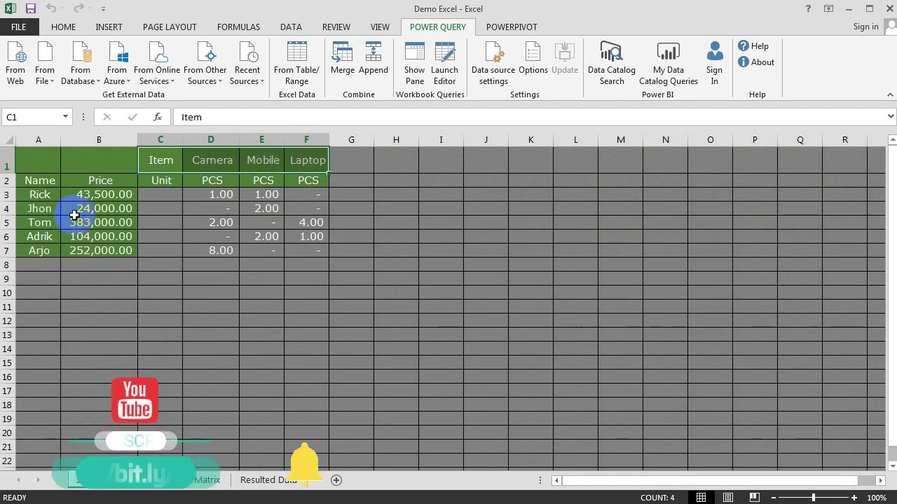
pyautogui.moveTo(50, 197); pyautogui.dragTo(44, 258)
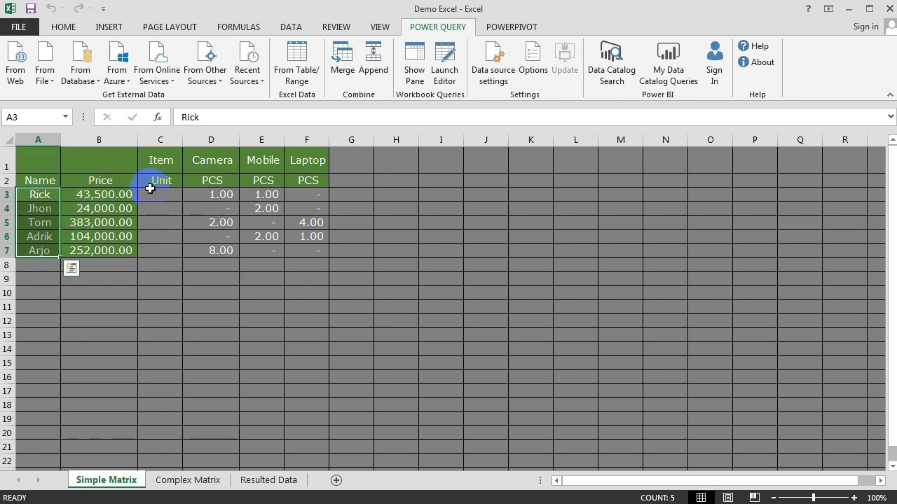
pyautogui.moveTo(154, 196); pyautogui.dragTo(307, 253)
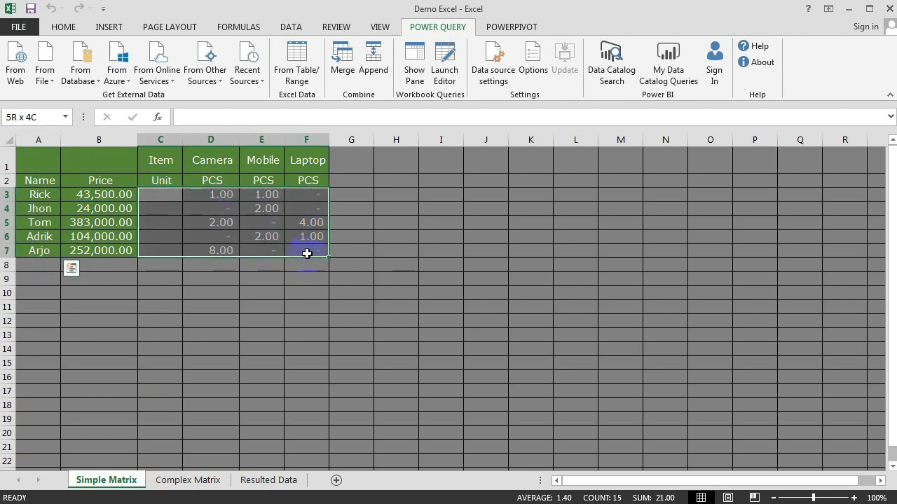
# - Examine the Unit Rate, Item ID, Item Name and Value header labels in column C of the Complex Matrix sheet
pyautogui.click(182, 480)
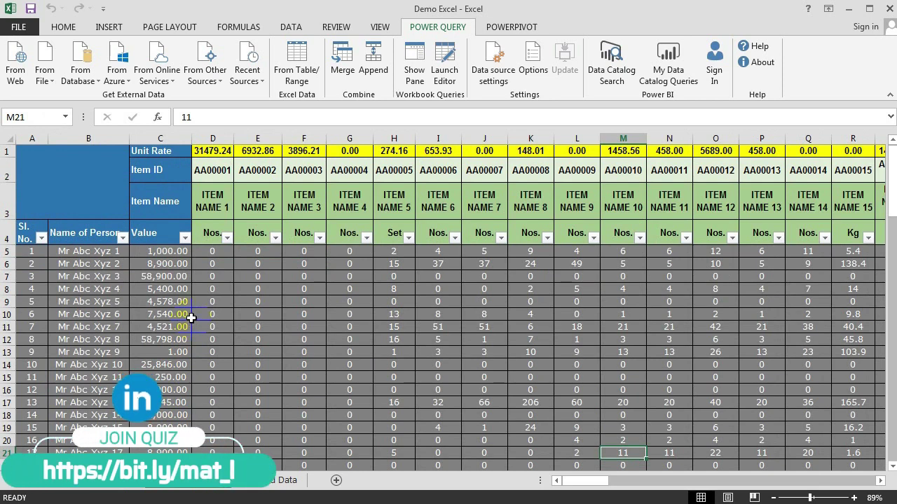
pyautogui.click(174, 152)
pyautogui.click(173, 170)
pyautogui.click(168, 201)
pyautogui.click(166, 233)
pyautogui.click(164, 149)
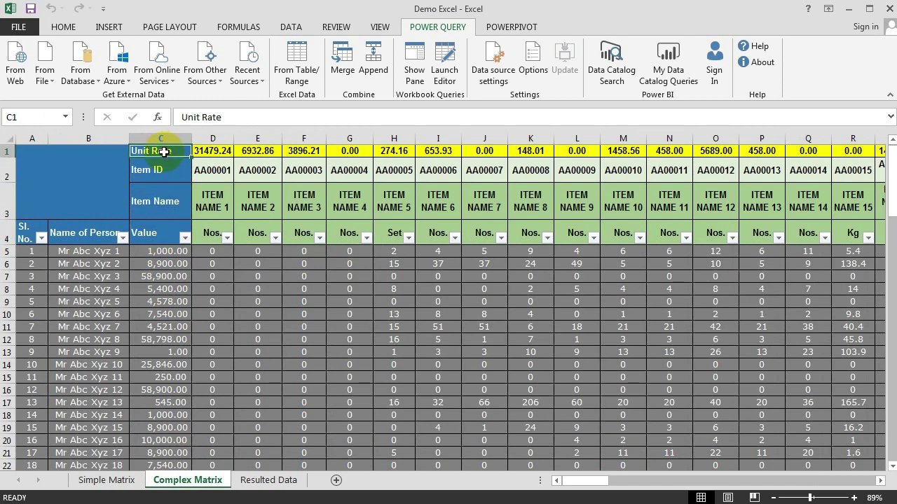
pyautogui.click(165, 175)
pyautogui.click(170, 202)
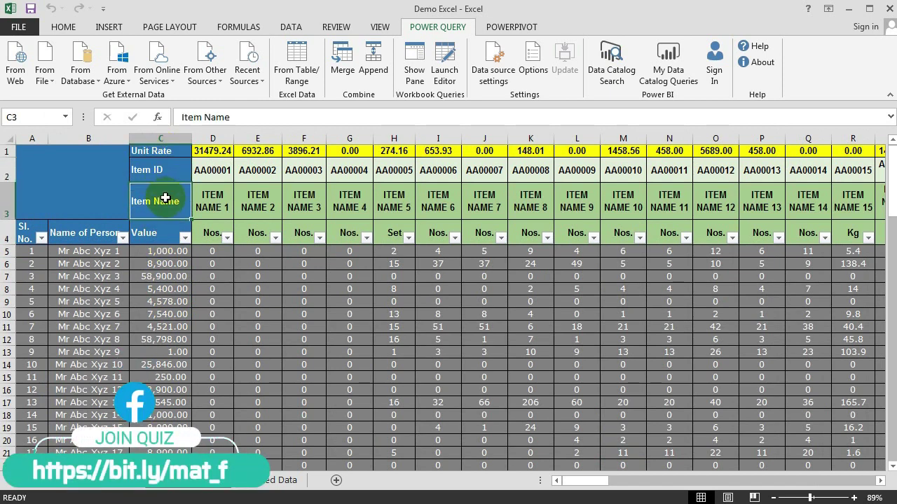
# - Change the header in cell C4 of the Complex Matrix sheet to "Value & UOM"
pyautogui.click(160, 235)
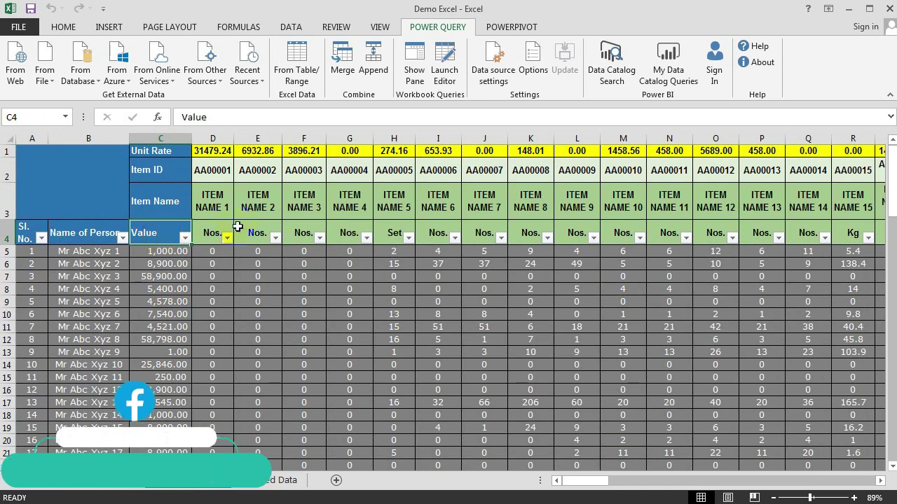
pyautogui.click(227, 116)
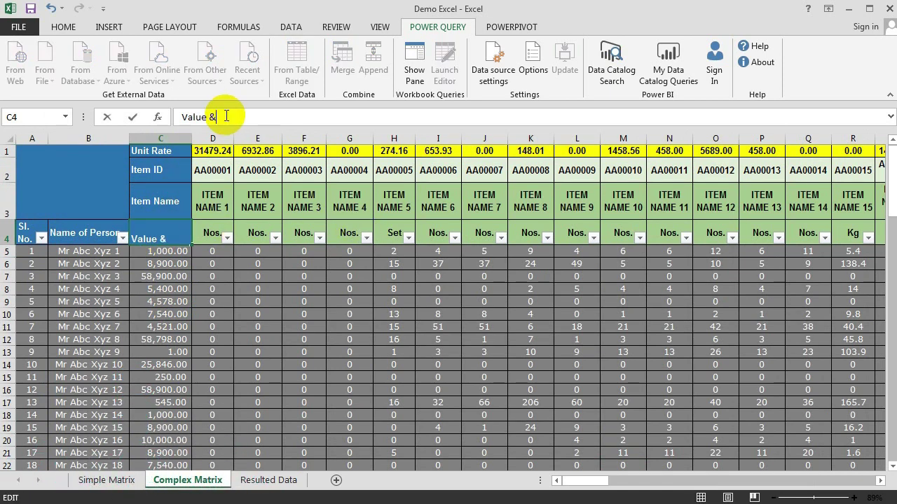
pyautogui.write('& UM')
pyautogui.press('Return')
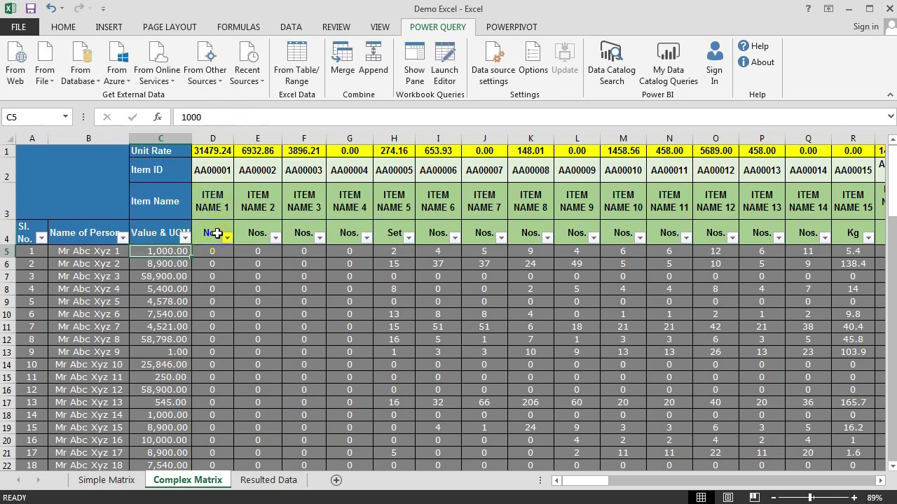
# - Inspect the first item's stacked headers, the Name of Person header and the quantity block D5:O18
pyautogui.click(215, 228)
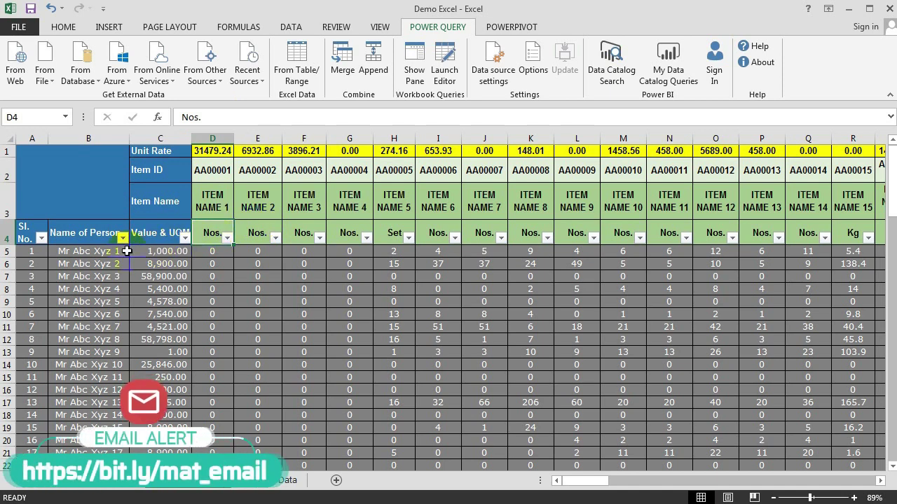
pyautogui.click(90, 239)
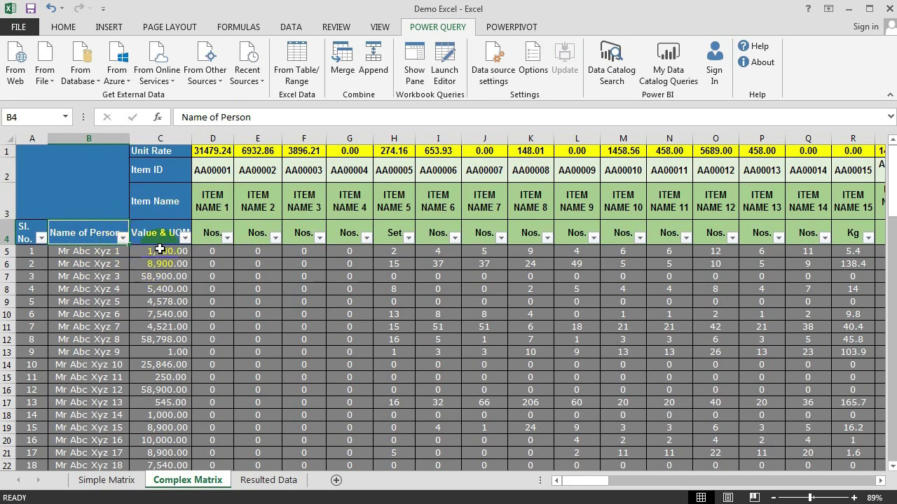
pyautogui.moveTo(213, 252); pyautogui.dragTo(712, 416)
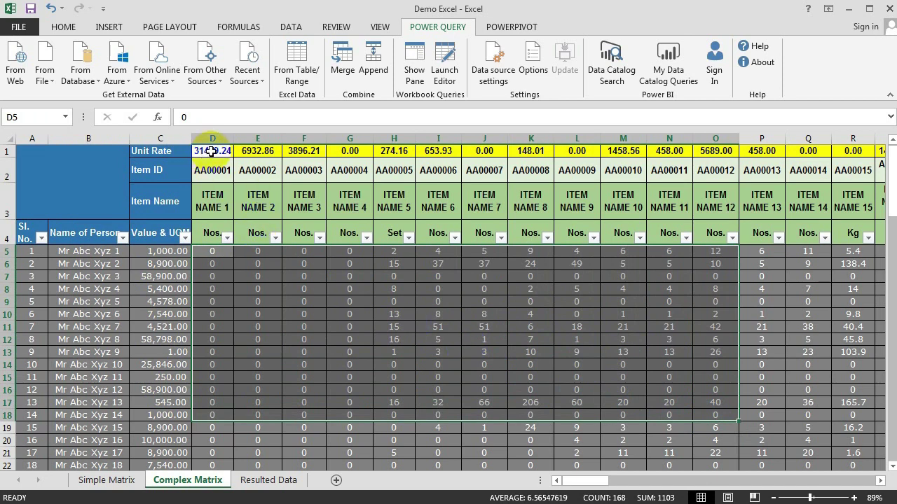
pyautogui.moveTo(210, 151); pyautogui.dragTo(207, 238)
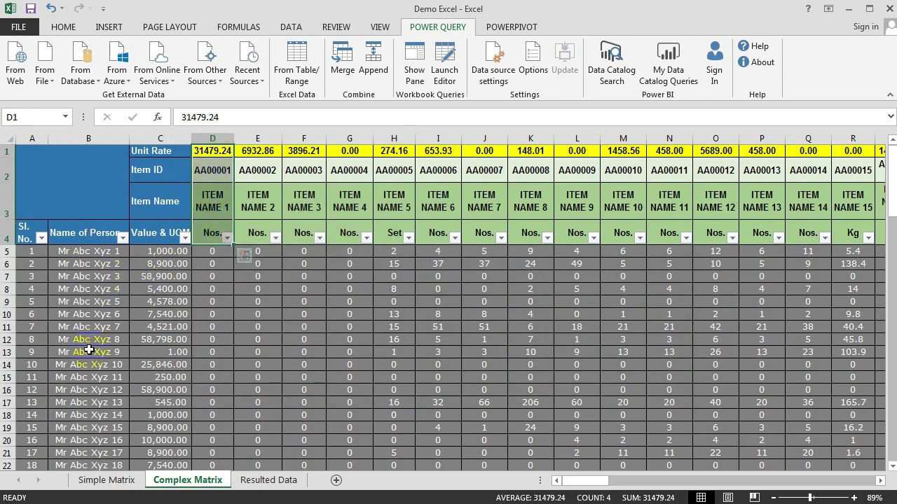
pyautogui.click(248, 318)
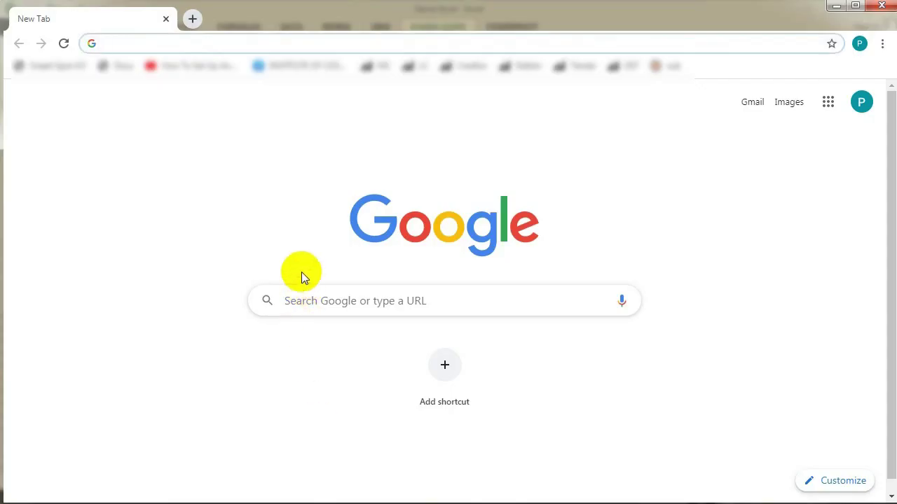
# - Search Google in the browser for "oracle apps r12 report developer"
pyautogui.click(188, 44)
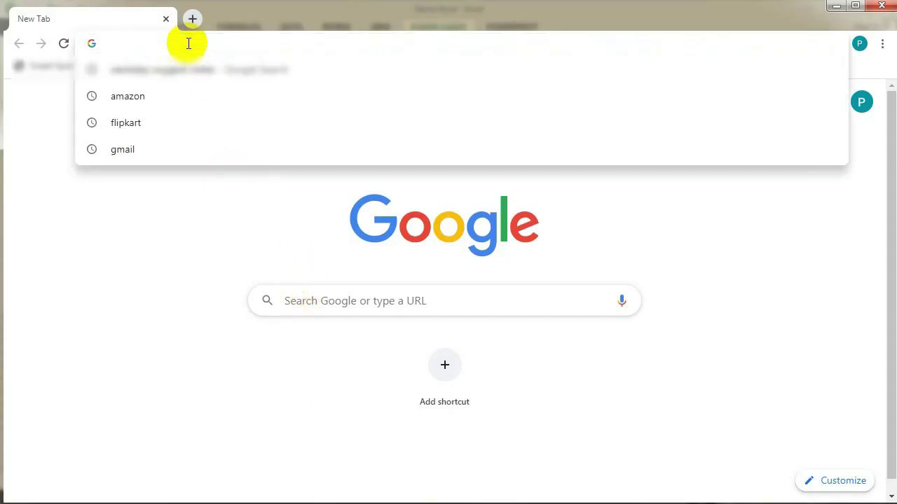
pyautogui.write('ora')
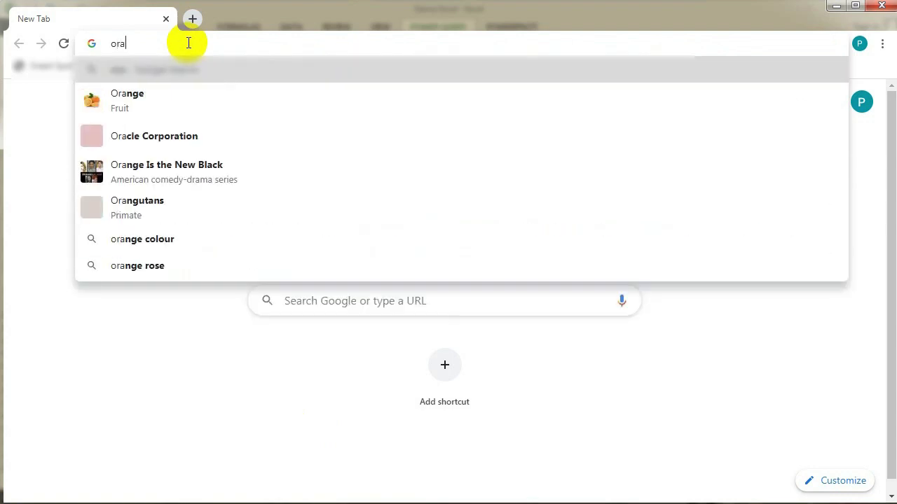
pyautogui.write('cle ap')
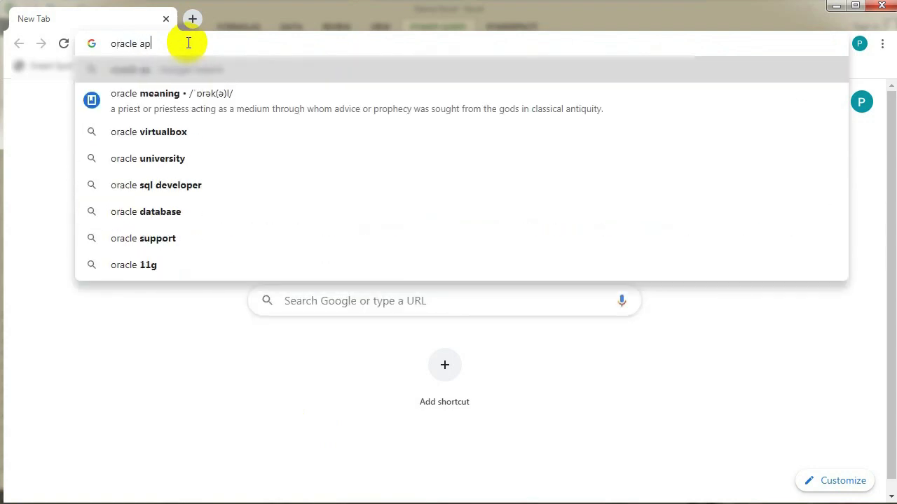
pyautogui.write('ps')
pyautogui.press('BackSpace')
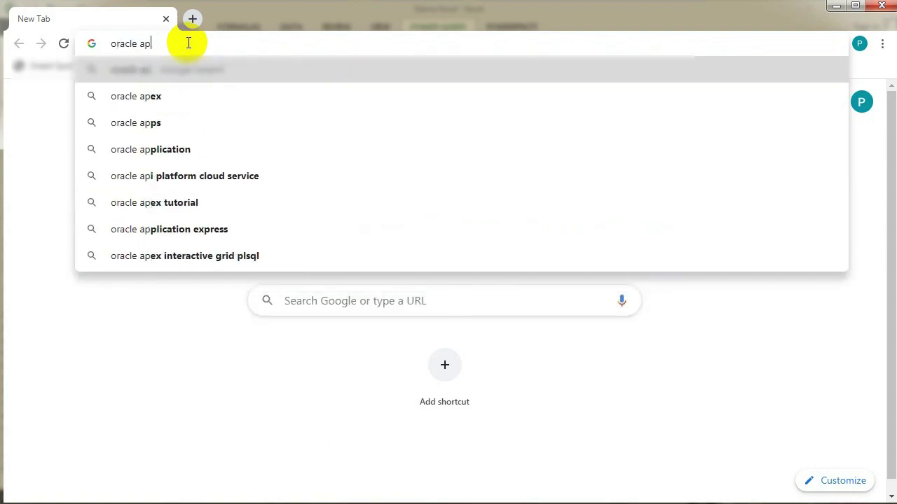
pyautogui.write('ps r12 report developer')
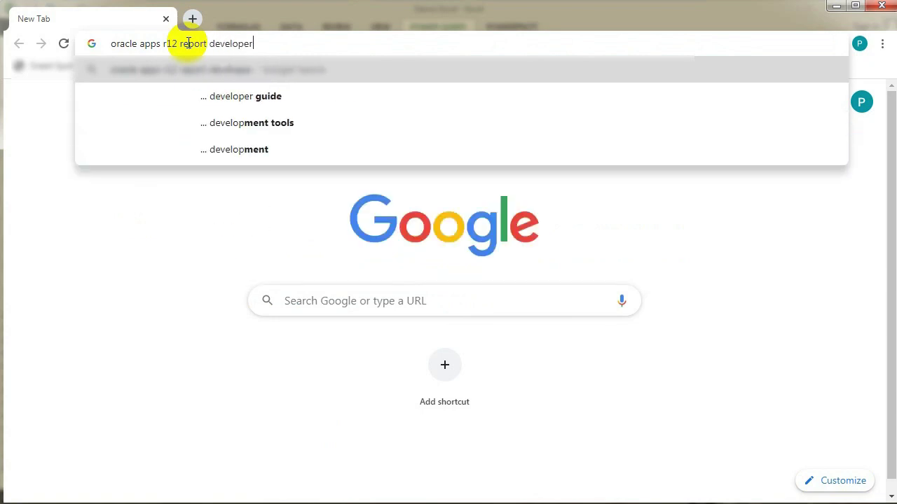
pyautogui.press('Return')
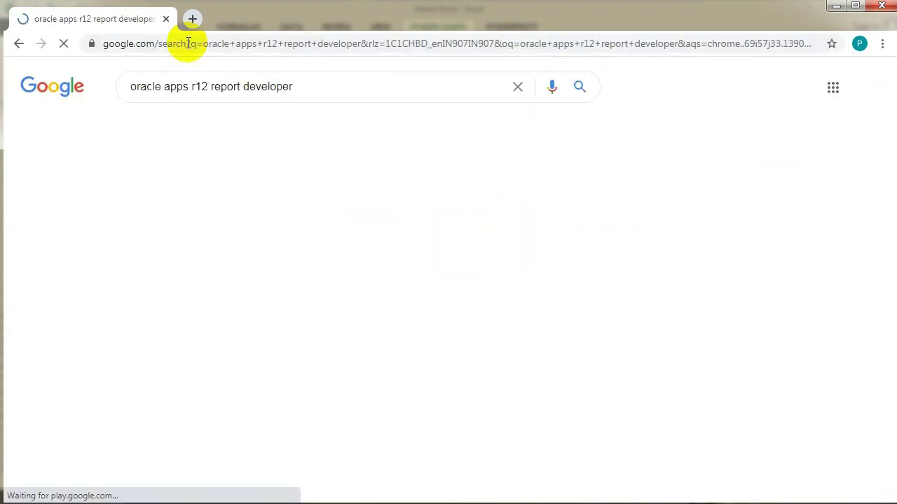
# - Browse the image results for Oracle report developer screens and open the Report Wizard picture
pyautogui.click(309, 129)
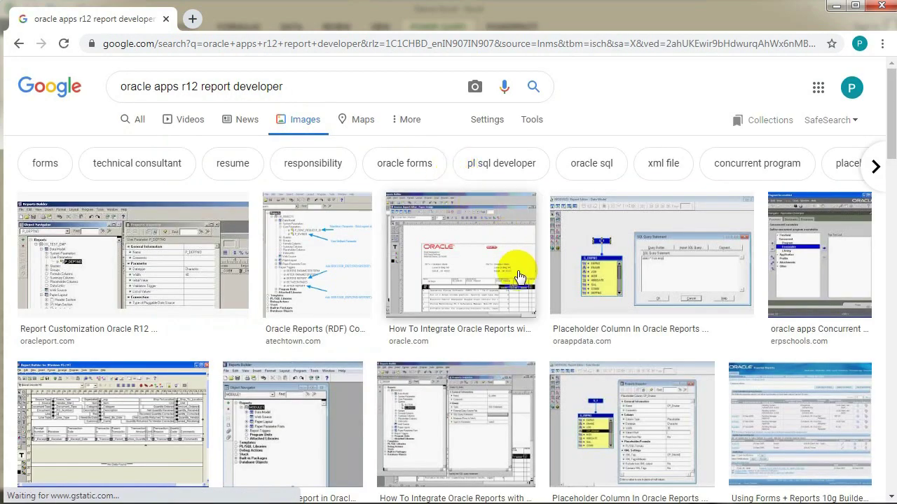
pyautogui.scroll(-3, 516, 220)
pyautogui.scroll(-5, 516, 280)
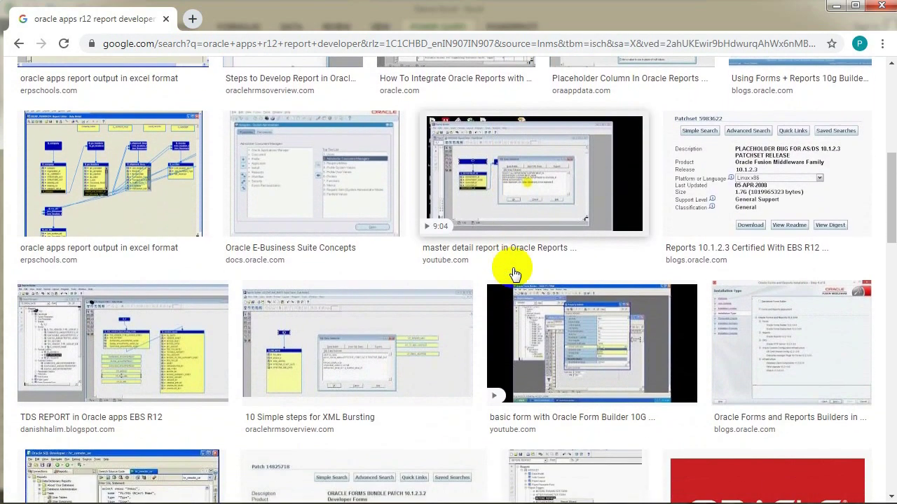
pyautogui.scroll(-4, 513, 270)
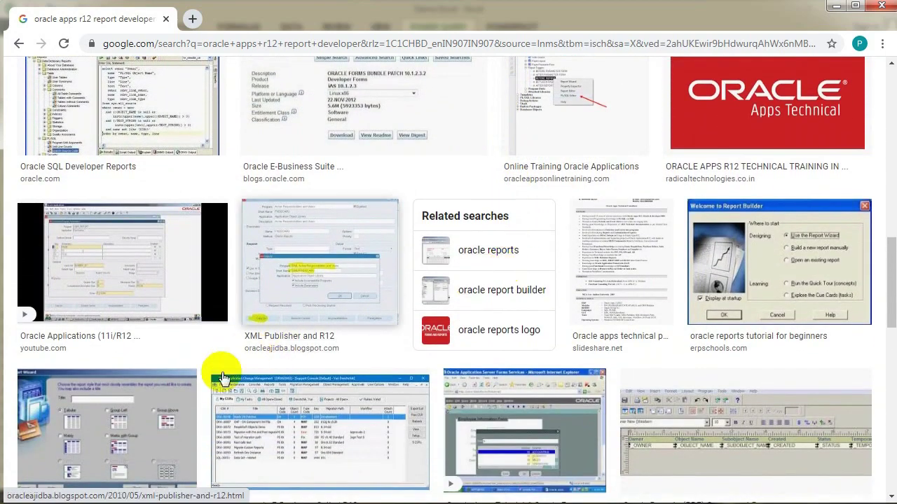
pyautogui.click(140, 410)
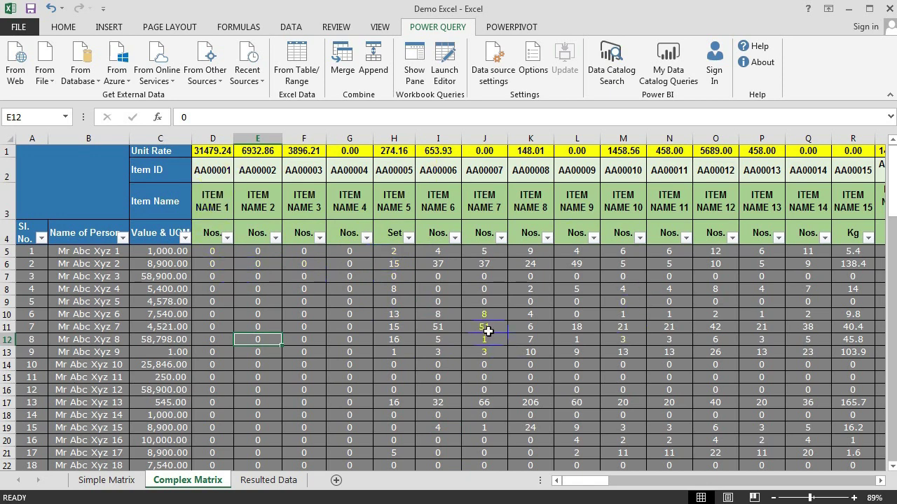
# - Filter the Name of Person column in Complex Matrix to show only the person numbered 100
pyautogui.click(270, 278)
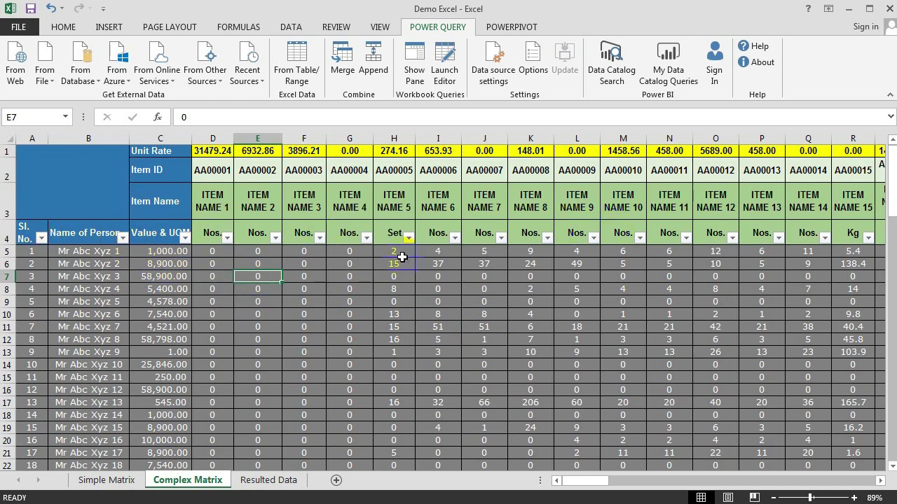
pyautogui.click(123, 237)
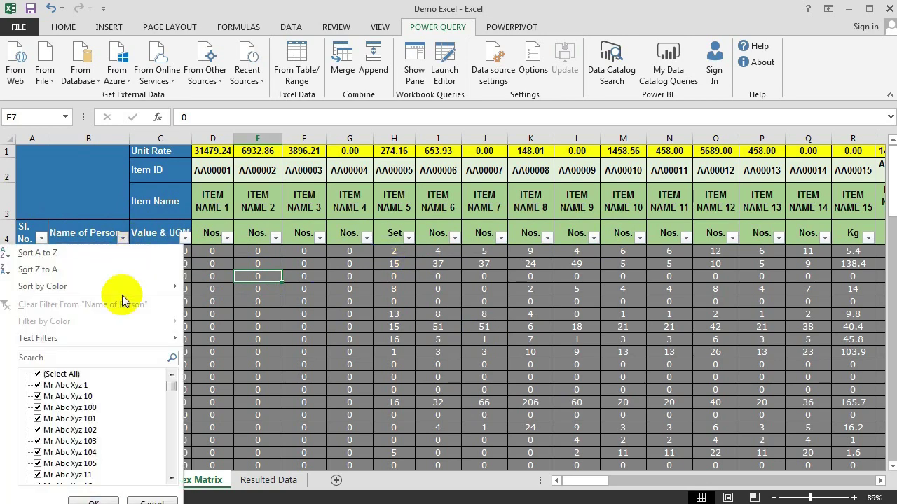
pyautogui.click(59, 374)
pyautogui.click(70, 408)
pyautogui.click(83, 501)
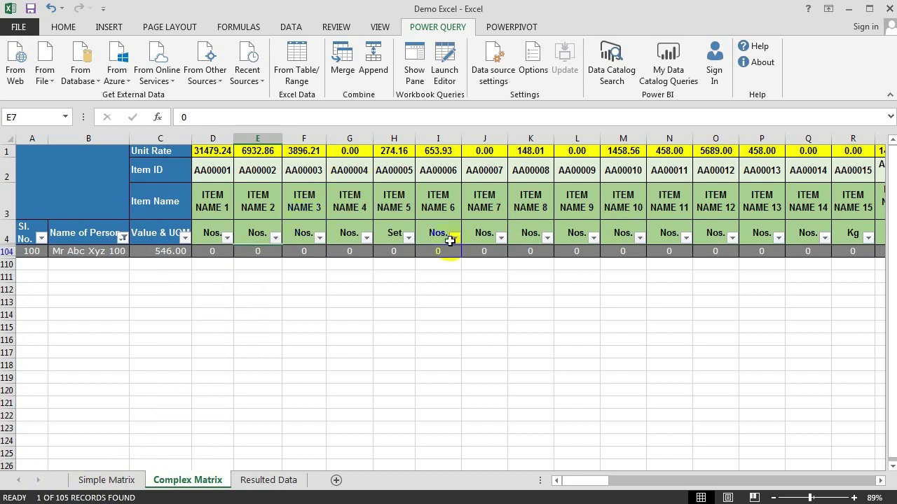
# - Check the item name and item ID headers around items 10 to 12 for the filtered row
pyautogui.click(611, 196)
pyautogui.click(669, 200)
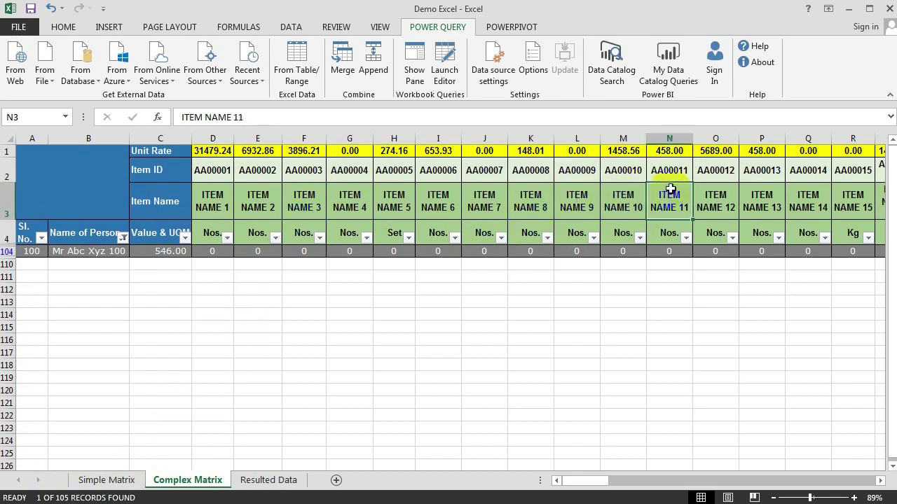
pyautogui.click(669, 172)
pyautogui.click(715, 166)
pyautogui.click(700, 197)
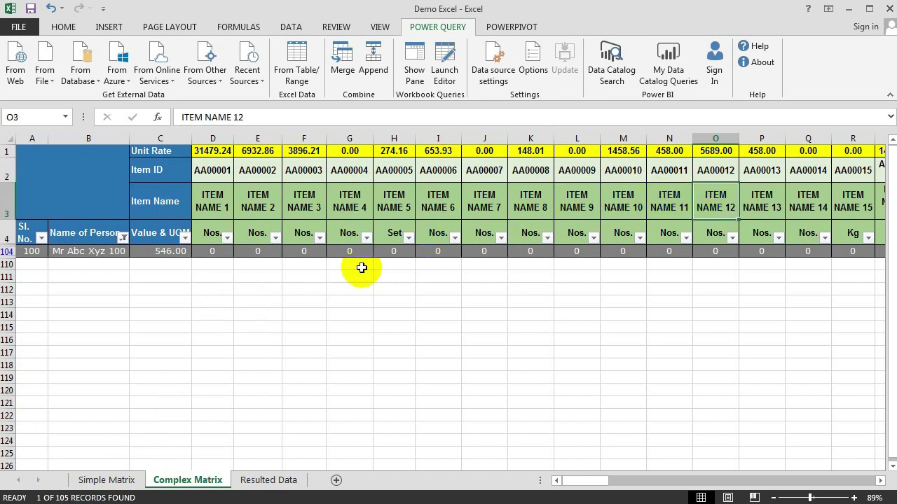
# - Reset the Name of Person filter so that all persons are selected
pyautogui.click(123, 240)
pyautogui.click(124, 238)
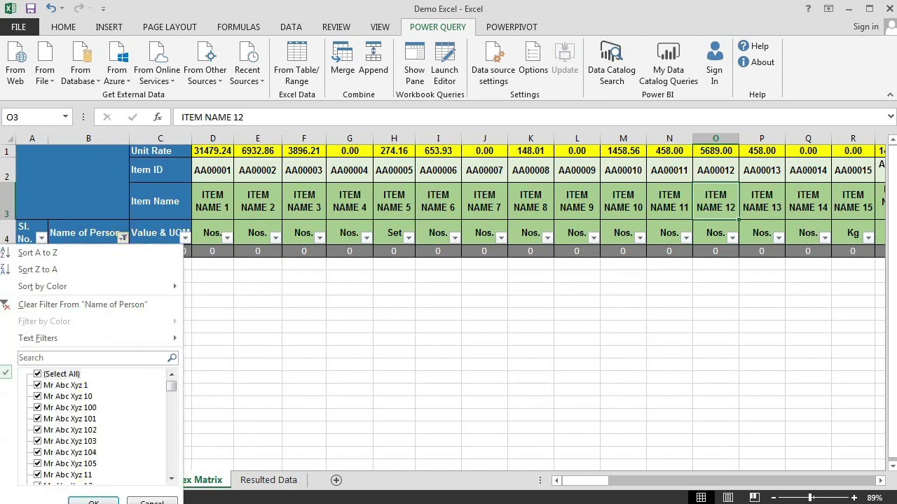
pyautogui.click(93, 501)
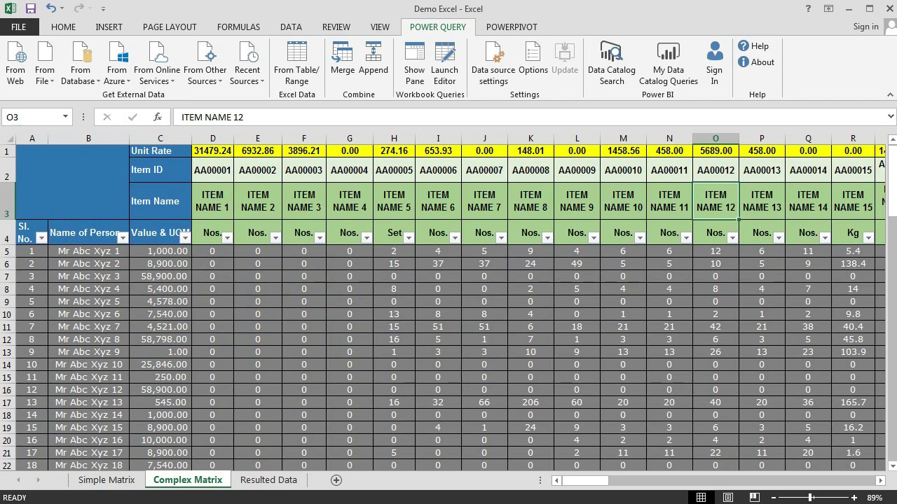
# - View the flattened table on the Resulted Data sheet and return to the Complex Matrix sheet
pyautogui.click(266, 481)
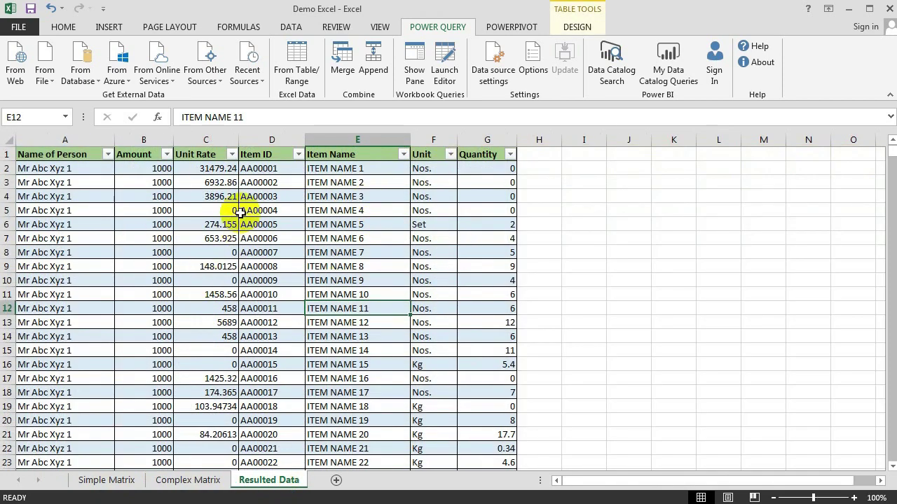
pyautogui.click(177, 482)
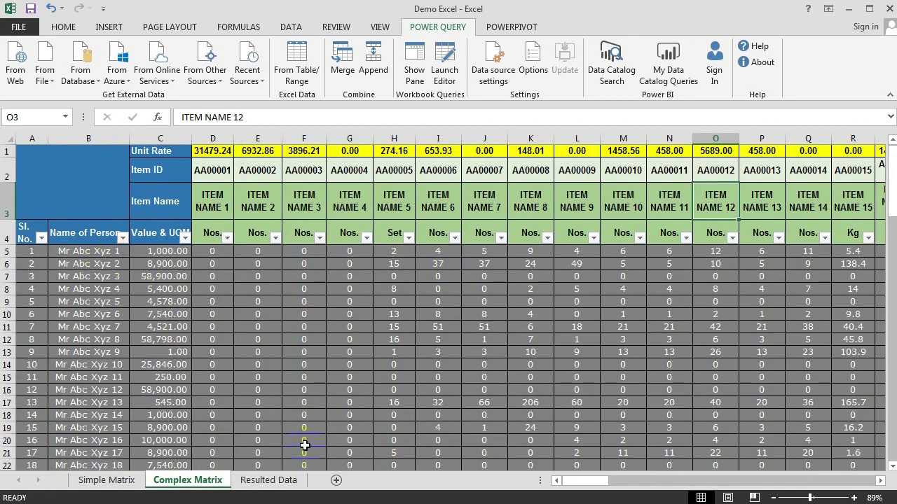
# - Check the Resulted Data sheet again and look through the full extent of the Complex Matrix rows and columns
pyautogui.click(280, 481)
pyautogui.click(180, 480)
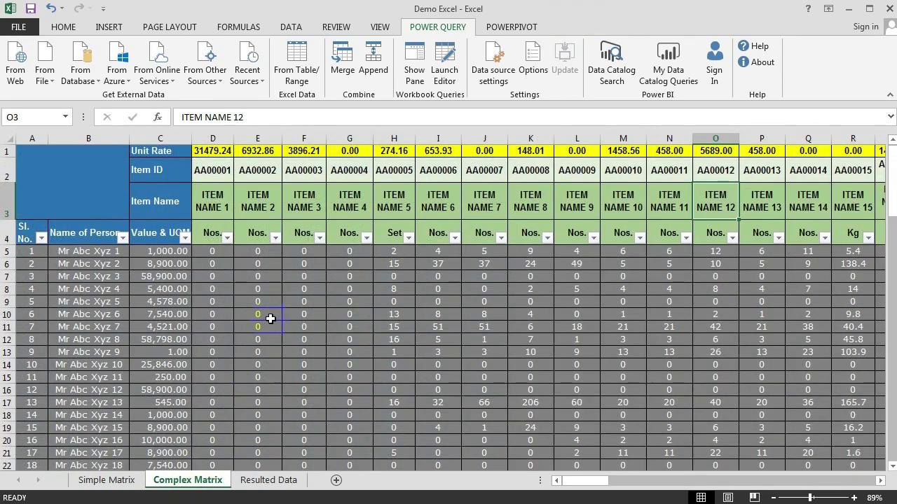
pyautogui.click(270, 316)
pyautogui.moveTo(585, 480); pyautogui.dragTo(536, 481)
pyautogui.scroll(-10, 356, 326)
pyautogui.scroll(-20, 357, 336)
pyautogui.scroll(10, 358, 339)
pyautogui.scroll(20, 358, 339)
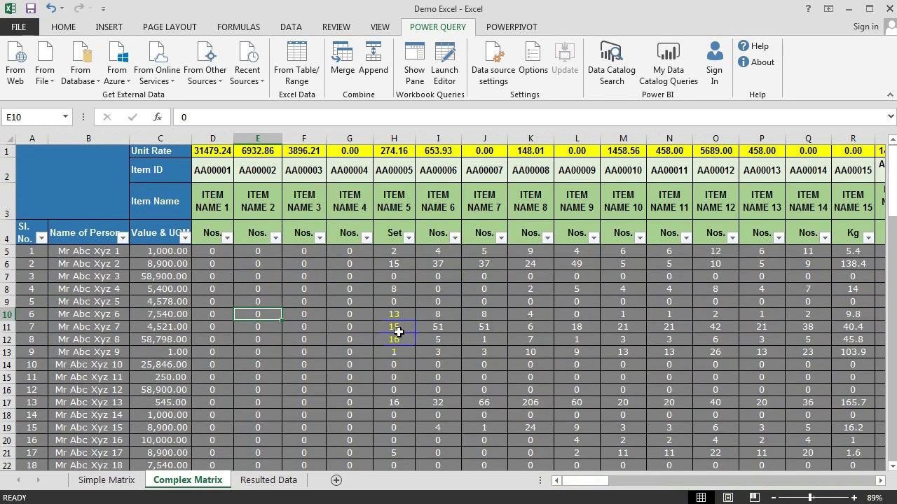
pyautogui.click(310, 267)
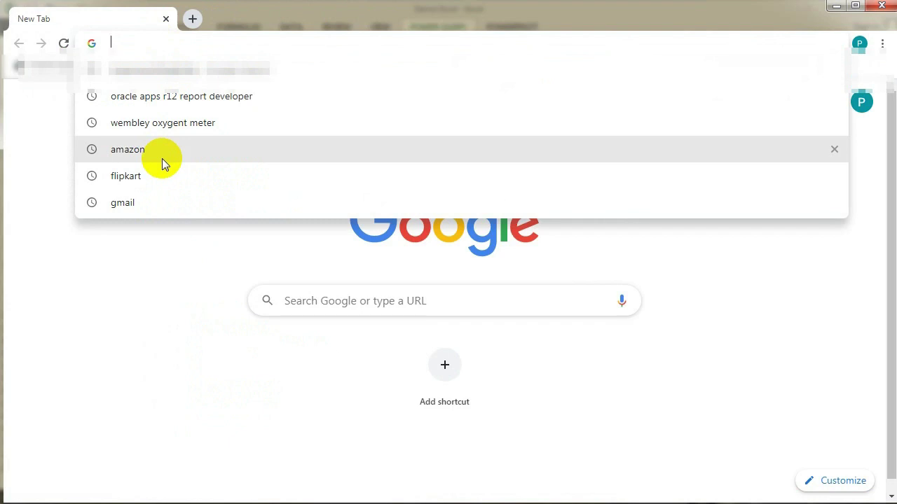
# - Switch to Chrome and open the website myaccountingtricks.com
pyautogui.write('myaccou')
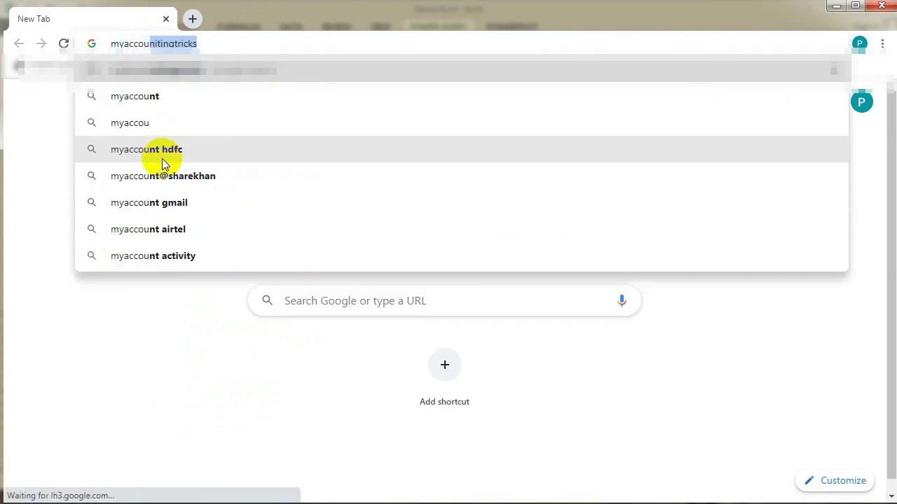
pyautogui.write('ntingtric')
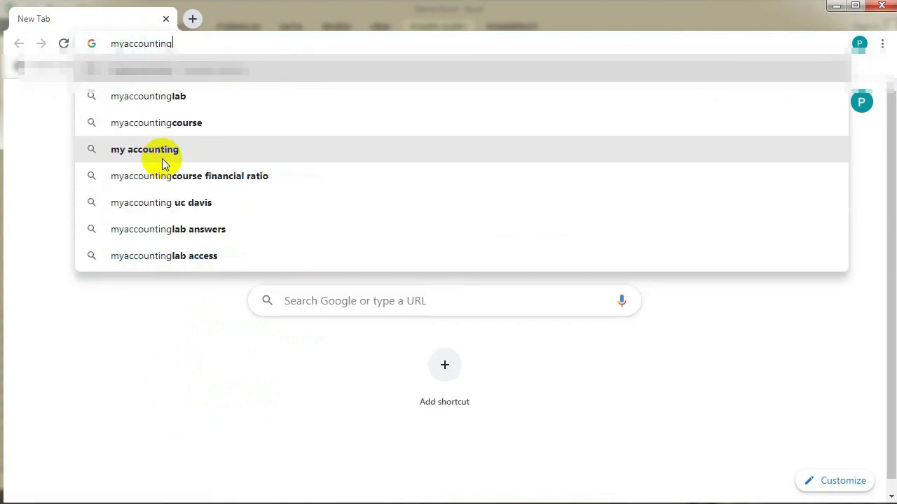
pyautogui.write('ks.com')
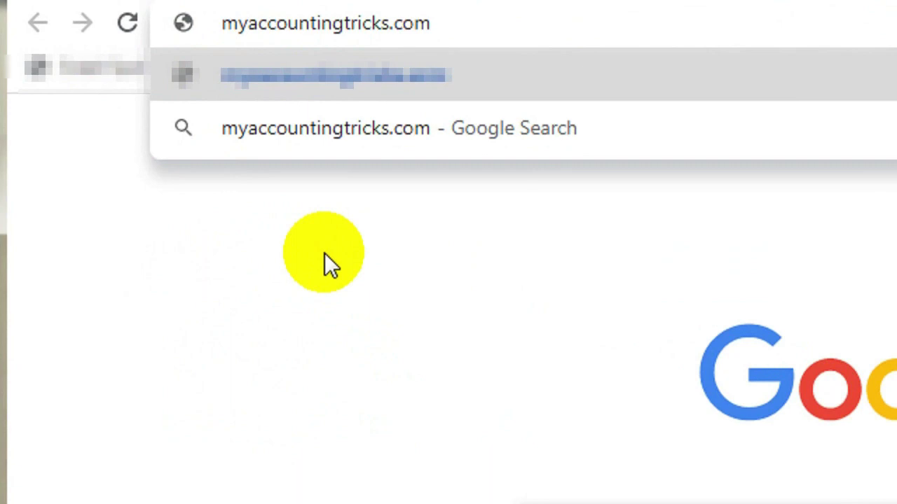
pyautogui.press('Return')
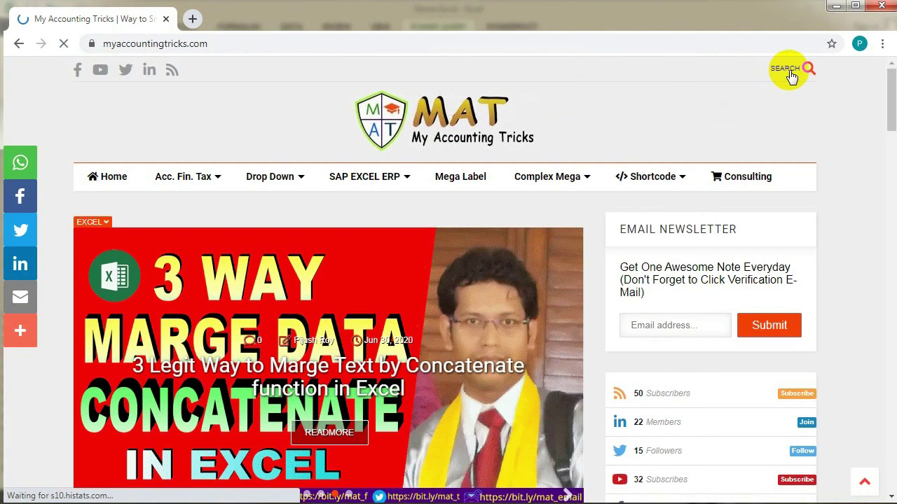
# - Search the site for matrix and open the article How to Convert Crosstab Matrix Table to simple data list table in Excel
pyautogui.click(796, 70)
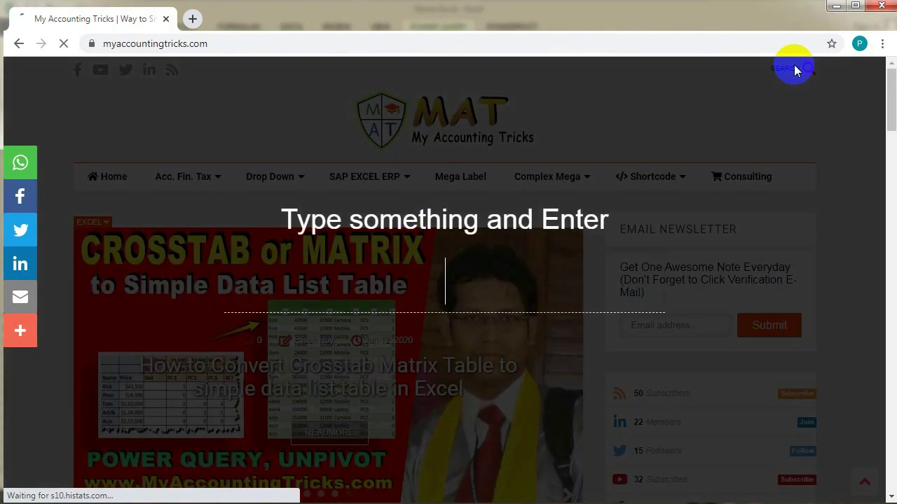
pyautogui.write('matrix')
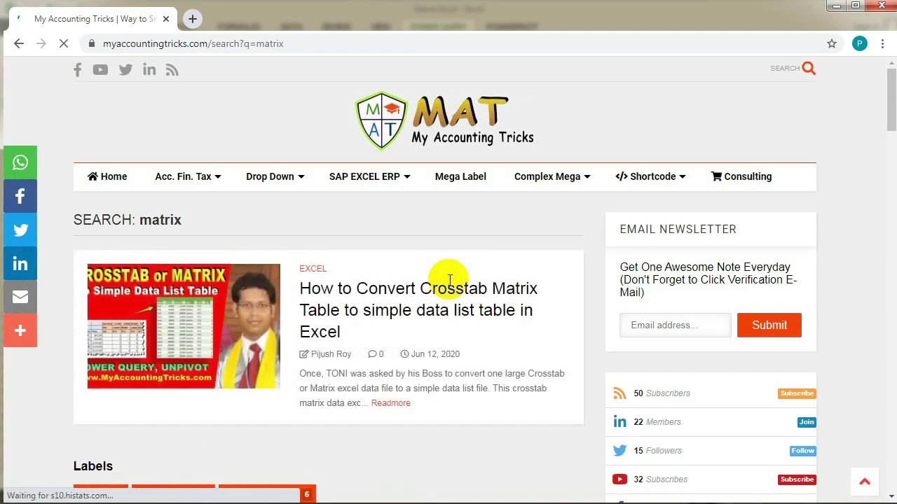
pyautogui.click(408, 310)
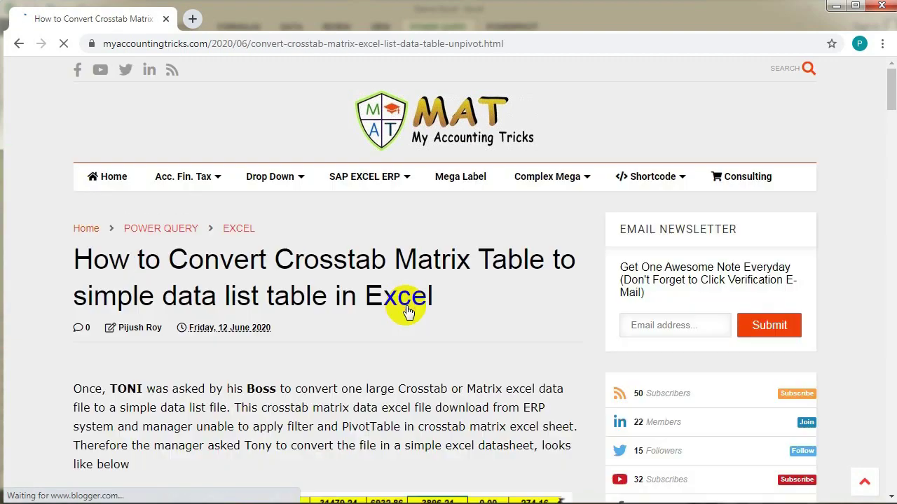
# - Look through the article down to the project file section, preview Demo Excel for Transpose.xlsx and close the preview
pyautogui.scroll(-7, 408, 310)
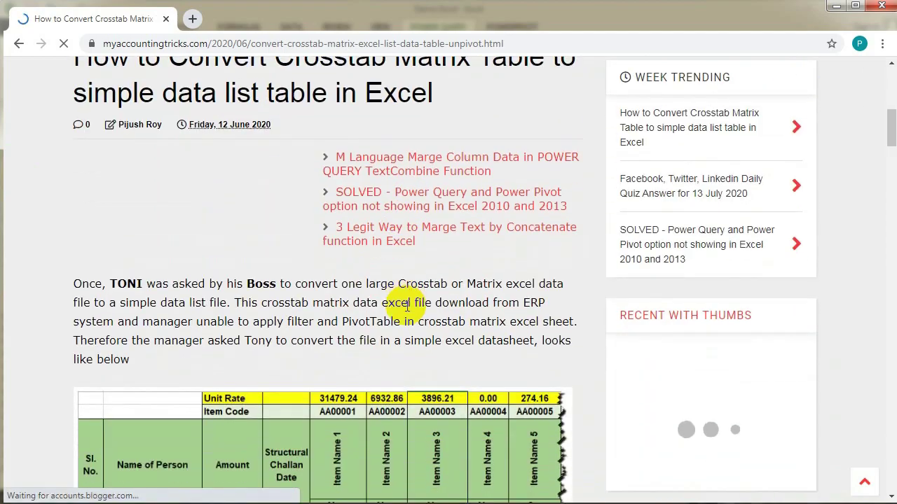
pyautogui.scroll(-4, 361, 288)
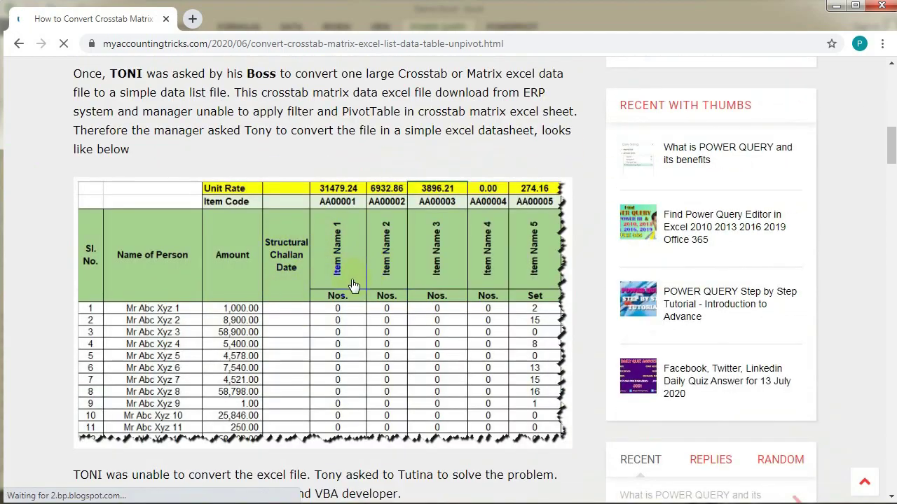
pyautogui.scroll(-7, 360, 279)
pyautogui.scroll(-15, 329, 279)
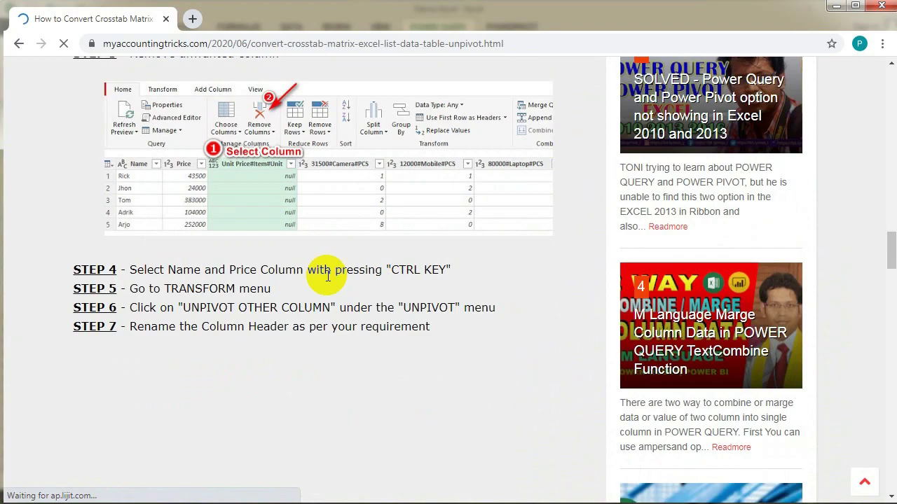
pyautogui.scroll(-10, 330, 273)
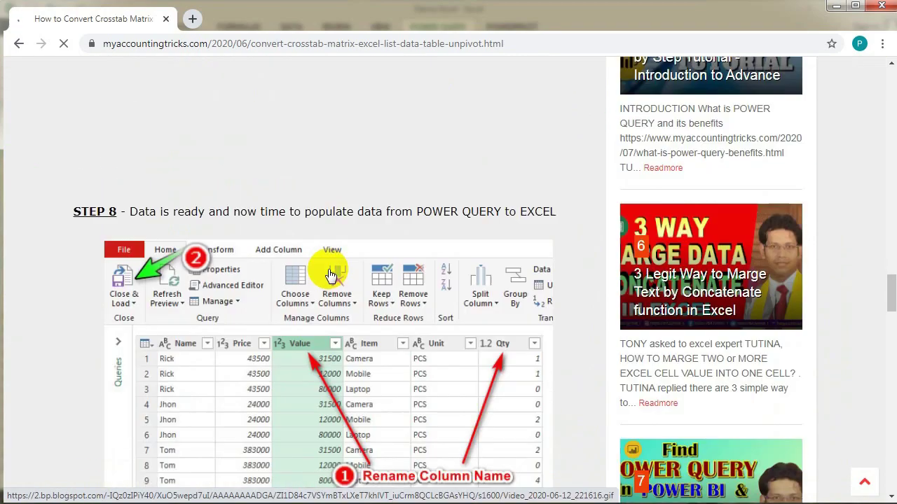
pyautogui.scroll(-2, 327, 273)
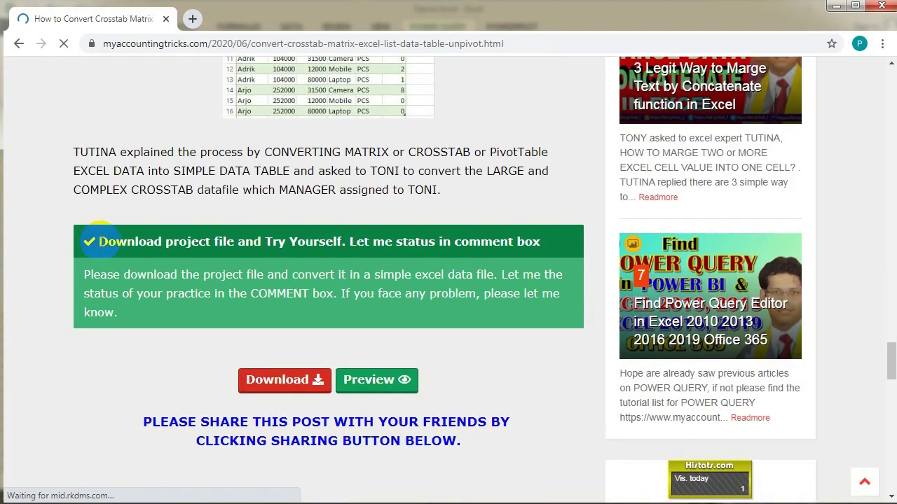
pyautogui.click(292, 382)
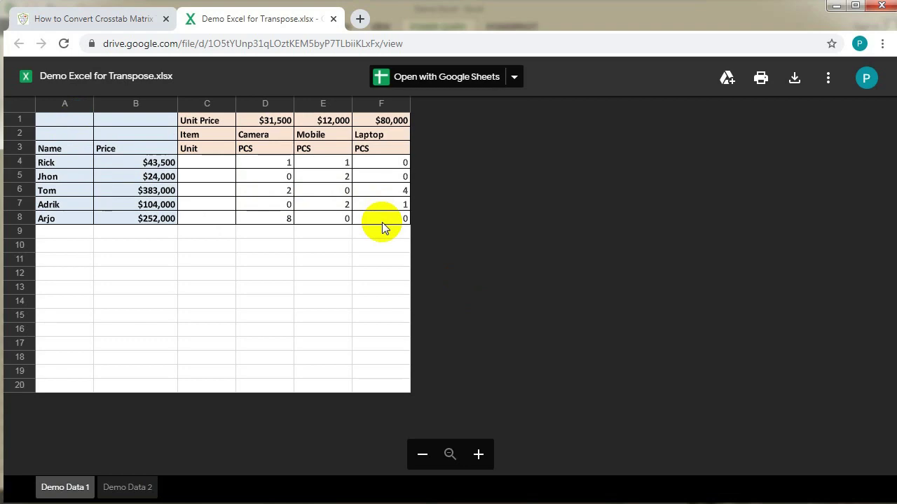
pyautogui.click(334, 20)
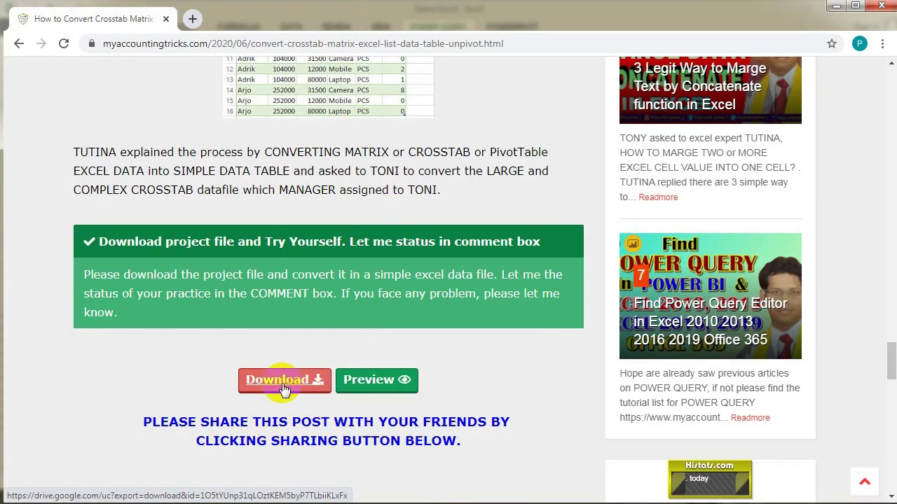
# - Return to the article's beginning and select the email address field of the Email Newsletter form
pyautogui.scroll(10, 447, 378)
pyautogui.scroll(20, 447, 378)
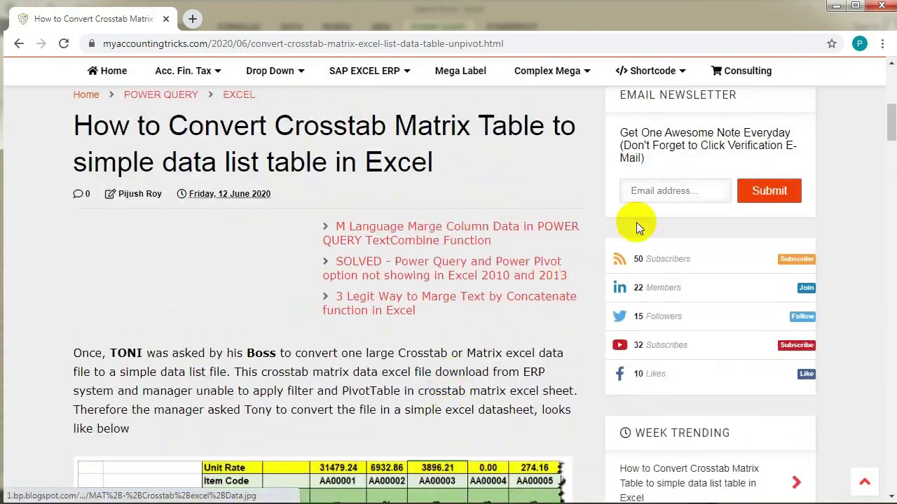
pyautogui.click(636, 191)
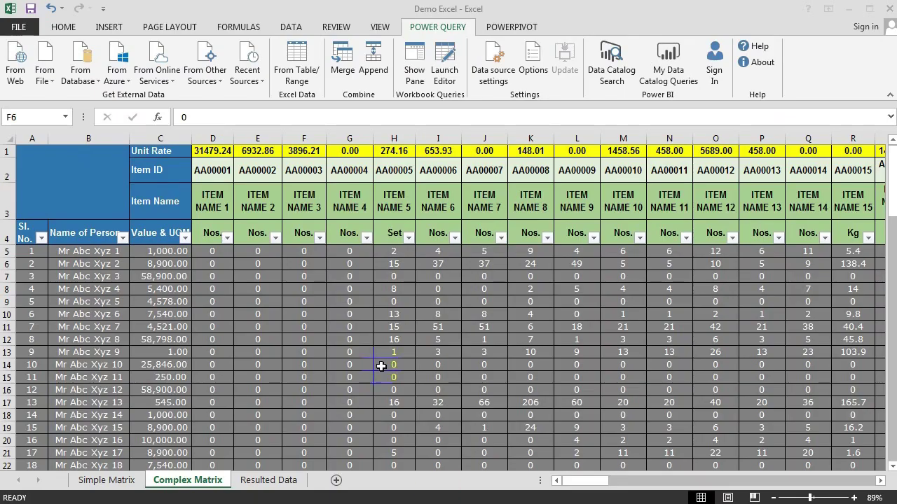
# - Switch to Excel and insert a blank row above row 5, directly beneath the headers on the Complex Matrix sheet
pyautogui.click(304, 264)
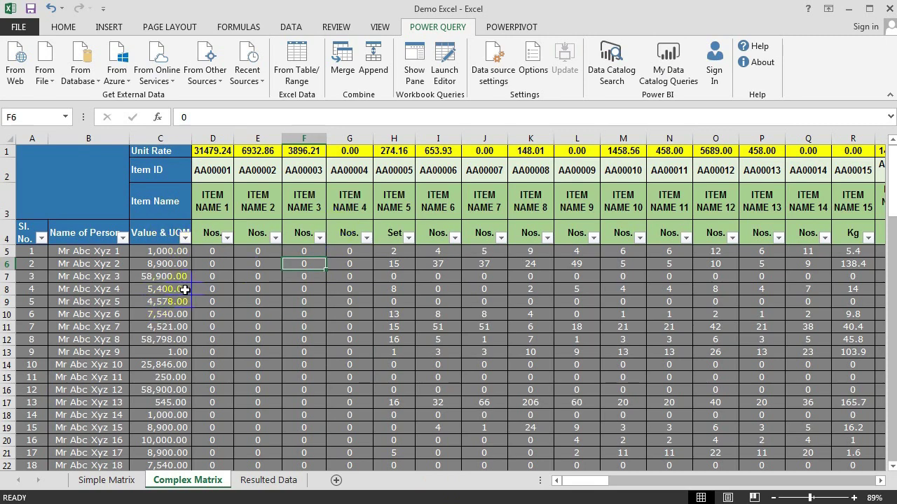
pyautogui.click(6, 251)
pyautogui.rightClick(6, 251)
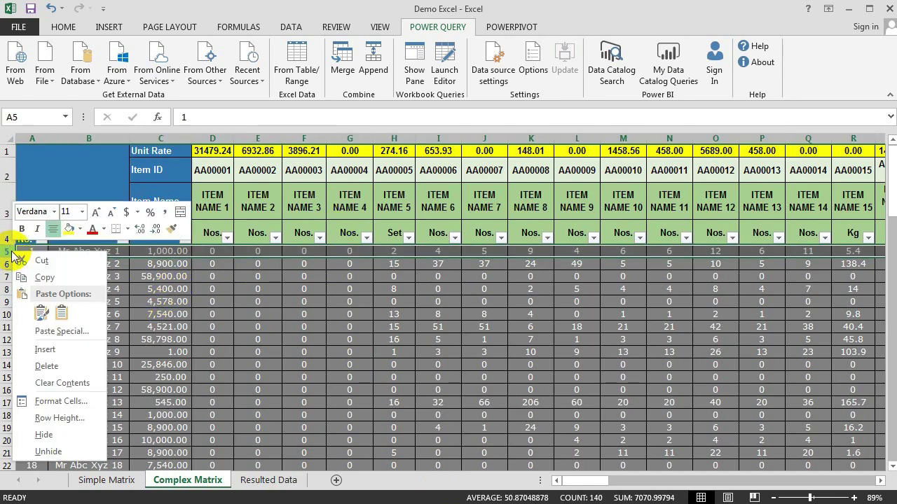
pyautogui.click(64, 351)
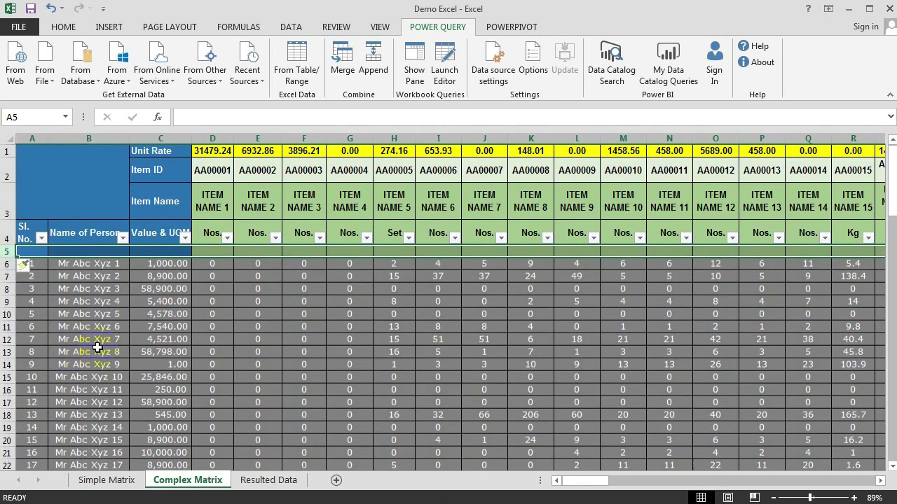
# - Examine the blank cells of row 5 and the unit rate, item ID, item name and unit headers in D1:D4
pyautogui.click(212, 250)
pyautogui.click(272, 250)
pyautogui.click(323, 249)
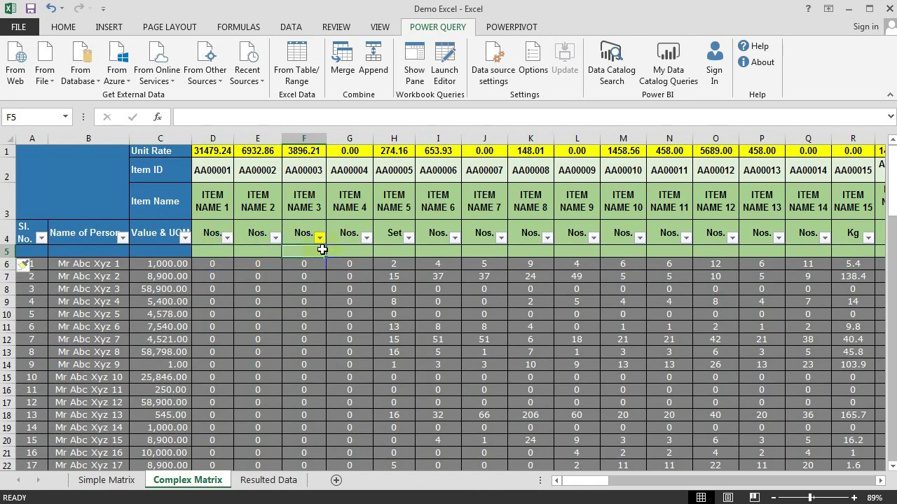
pyautogui.click(338, 251)
pyautogui.click(231, 253)
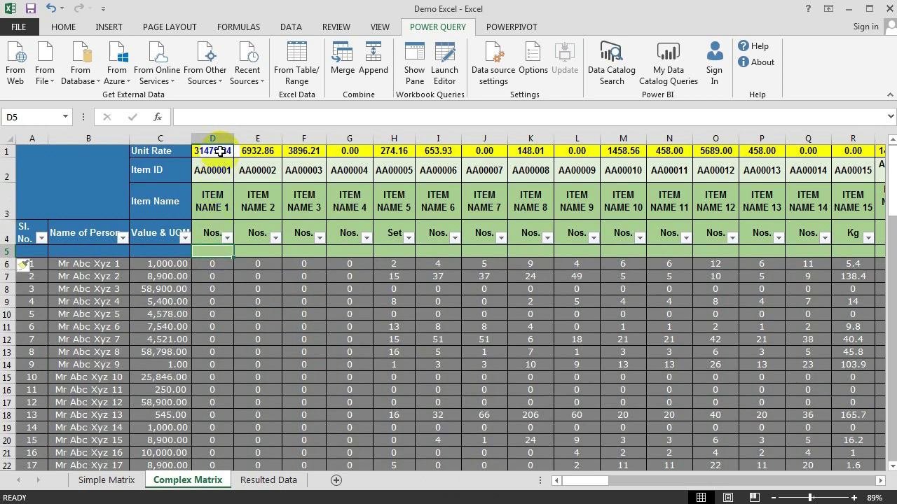
pyautogui.click(210, 169)
pyautogui.click(214, 202)
pyautogui.click(217, 239)
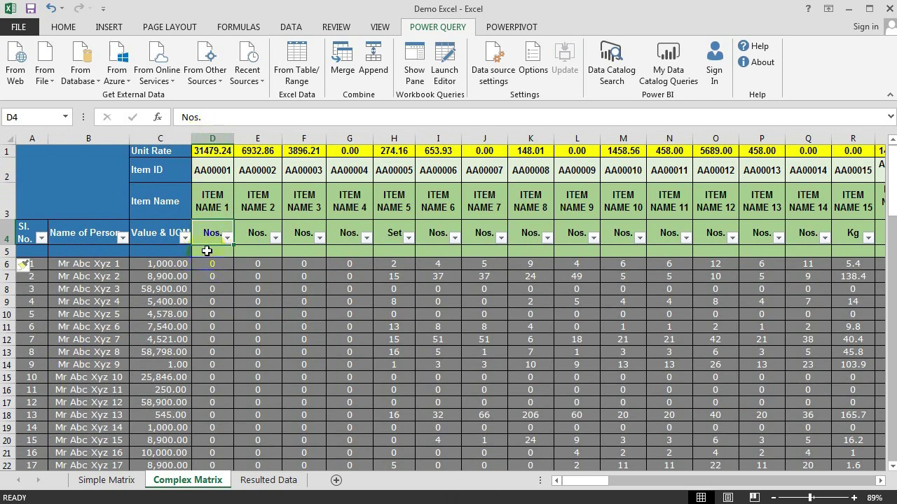
pyautogui.moveTo(210, 150); pyautogui.dragTo(208, 225)
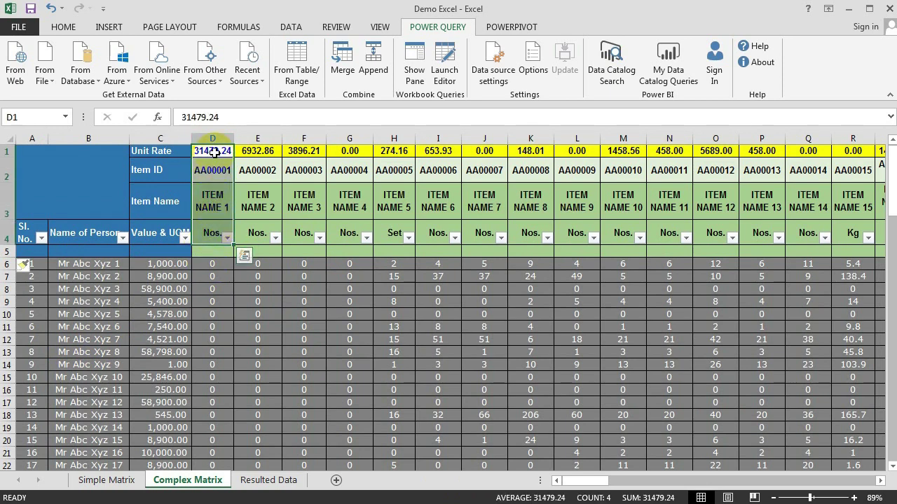
# - Start a formula in cell D5, beneath the headers of the first item
pyautogui.click(213, 252)
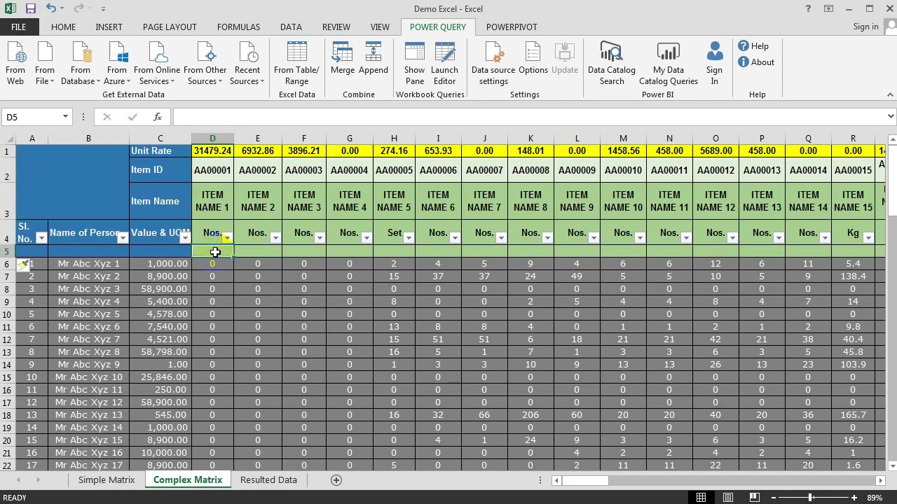
pyautogui.write('=')
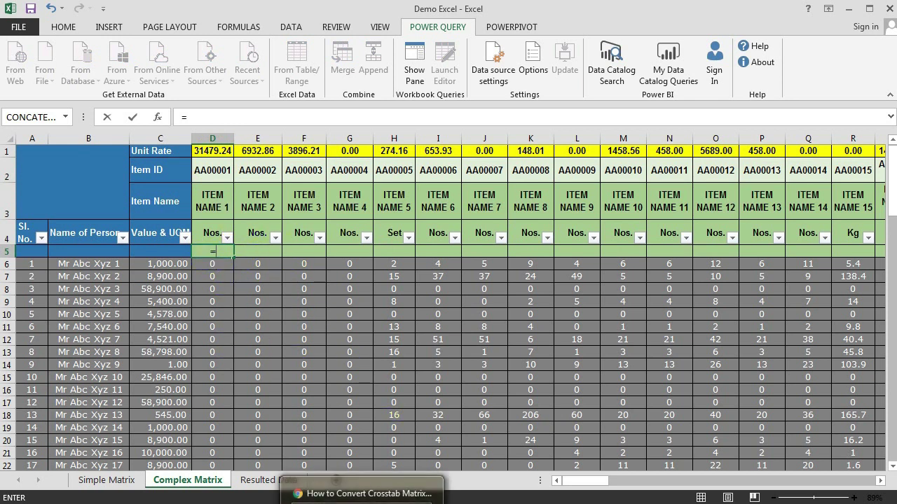
# - Switch to Chrome, view the article's row insertion and concatenation step, and open myaccountingtricks.com in a new tab
pyautogui.click(350, 494)
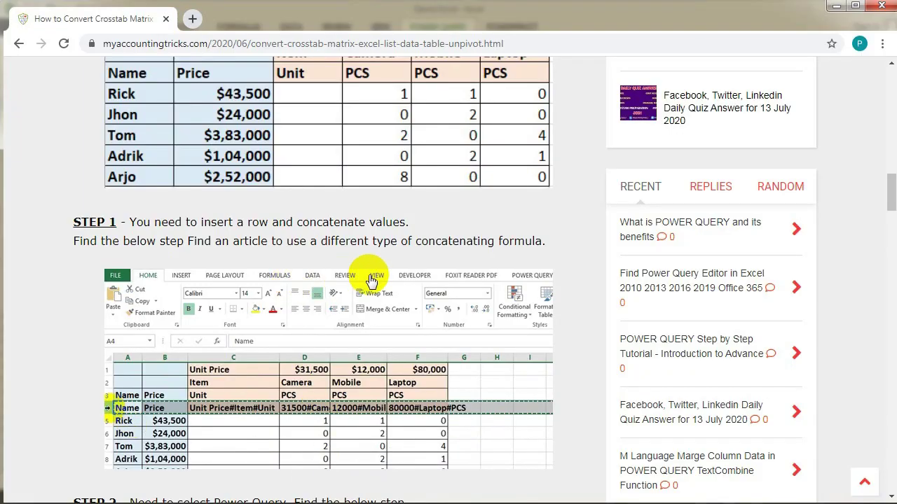
pyautogui.scroll(15, 354, 260)
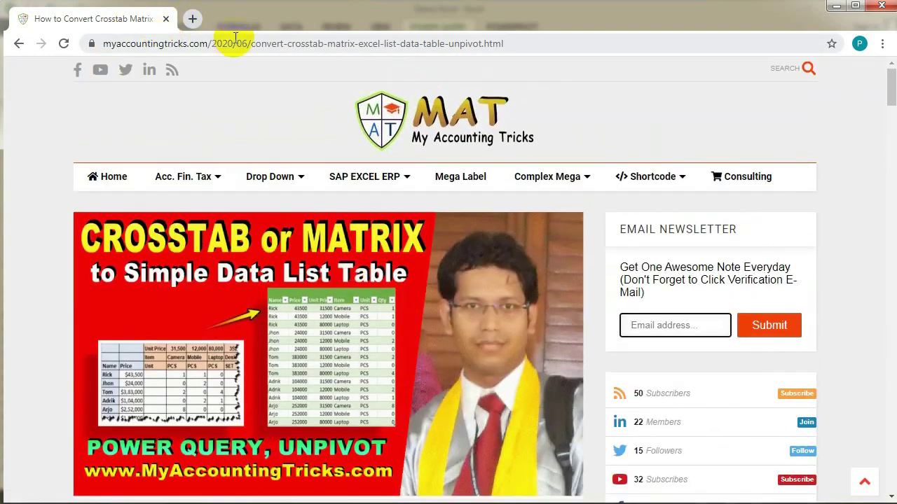
pyautogui.click(191, 18)
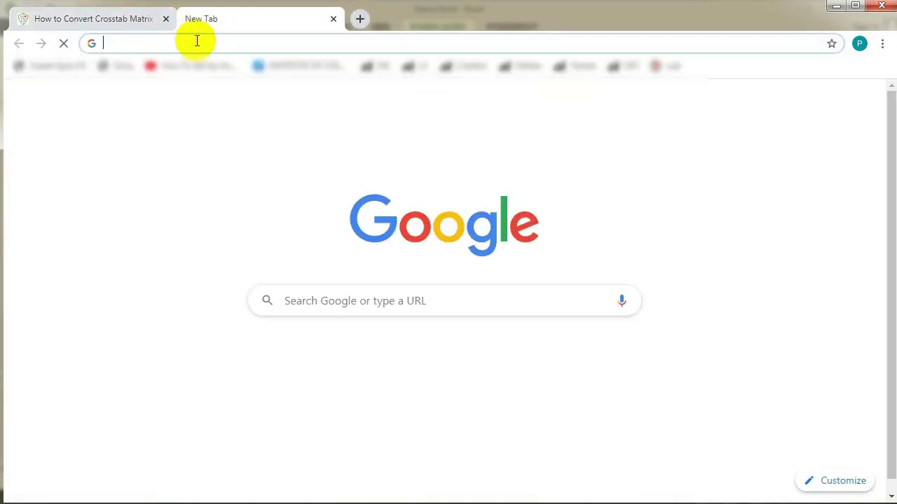
pyautogui.click(169, 43)
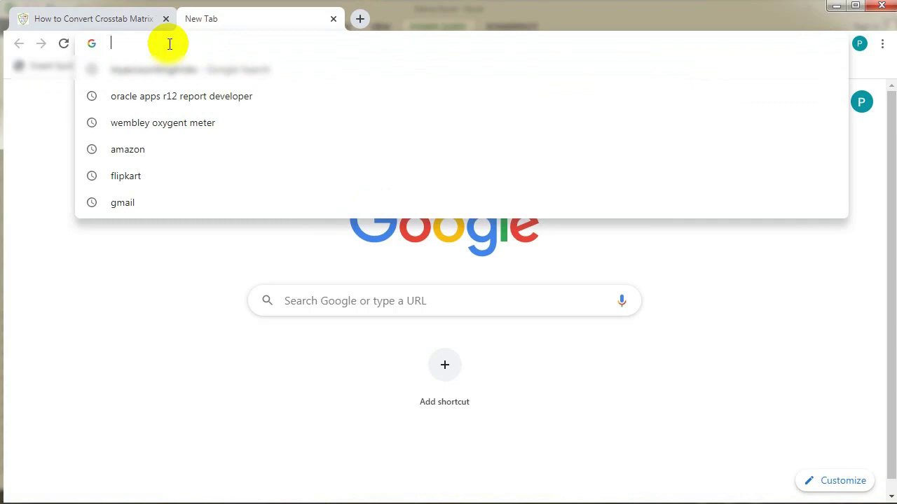
pyautogui.write('my')
pyautogui.click(186, 67)
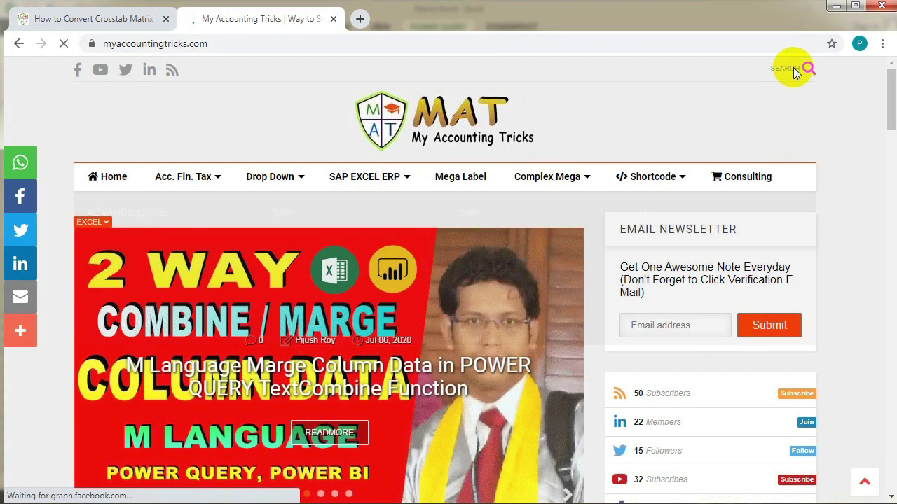
# - Search the site for "concatenate" and open the article "3 Legit Way to Marge Text by Concatenate function in Excel"
pyautogui.click(796, 68)
pyautogui.click(453, 270)
pyautogui.write('con')
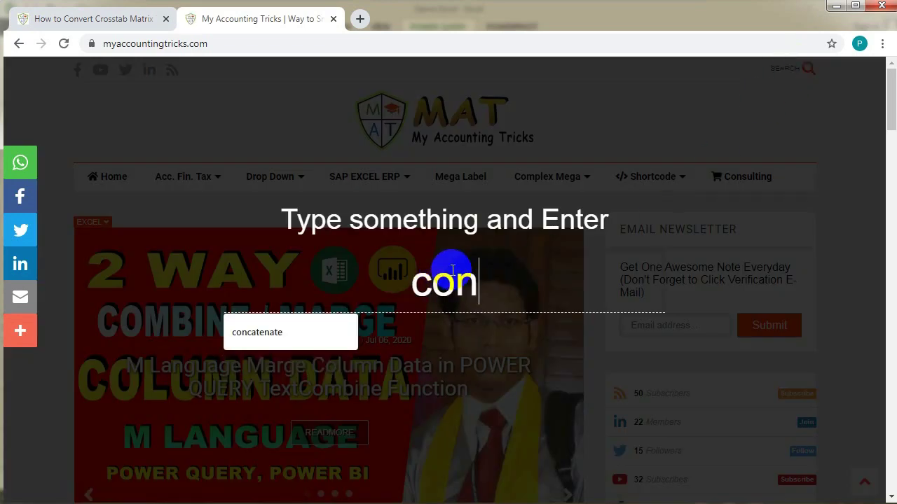
pyautogui.write('catenate')
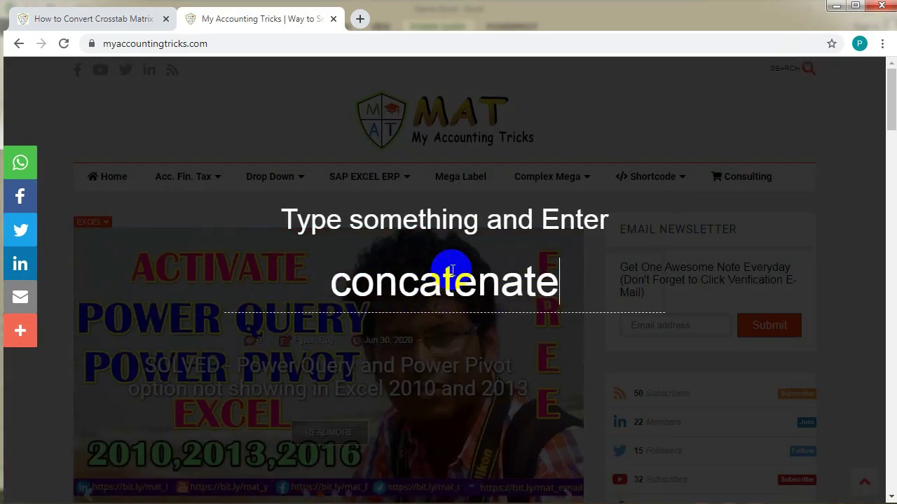
pyautogui.press('Return')
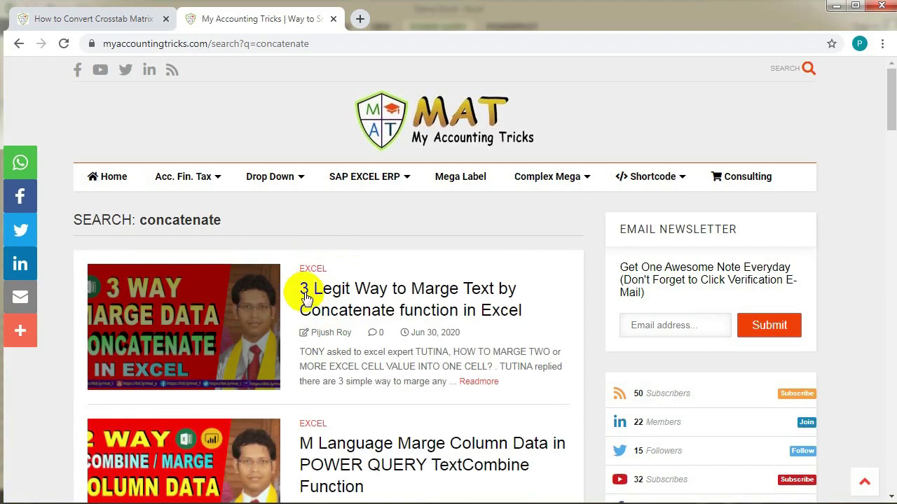
pyautogui.click(382, 292)
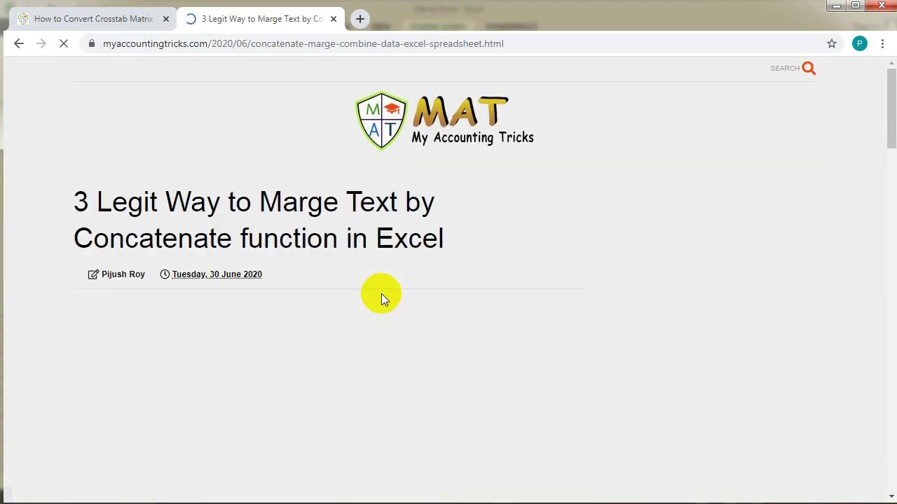
# - Examine the article's ampersand and CONCATENATE examples for merging cell values with spaces, commas and text
pyautogui.scroll(-7, 463, 309)
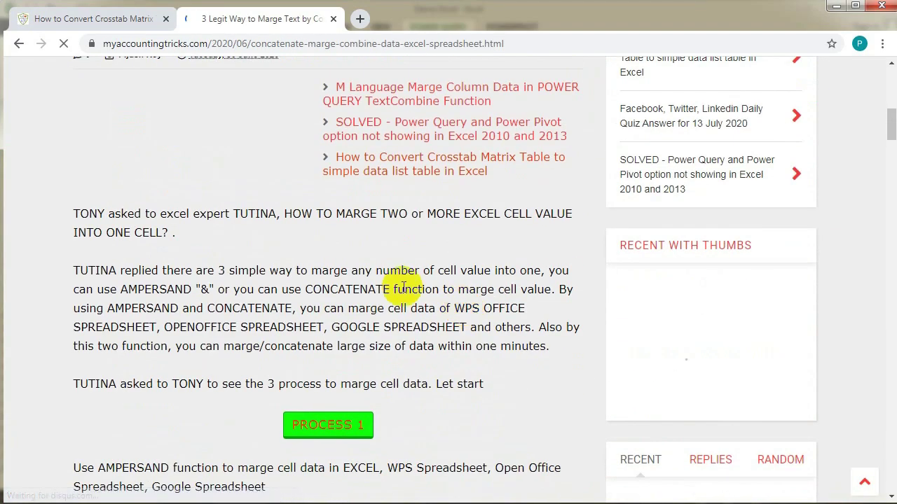
pyautogui.scroll(-15, 360, 370)
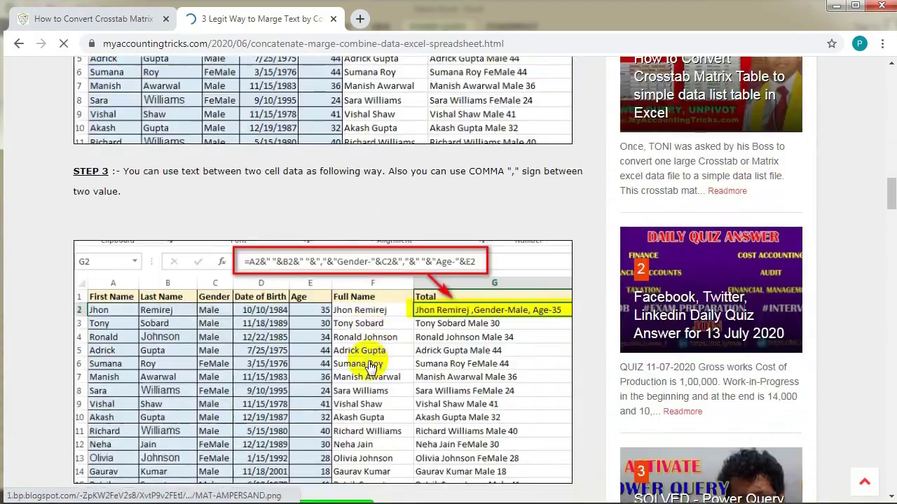
pyautogui.scroll(-10, 371, 365)
pyautogui.scroll(-6, 342, 146)
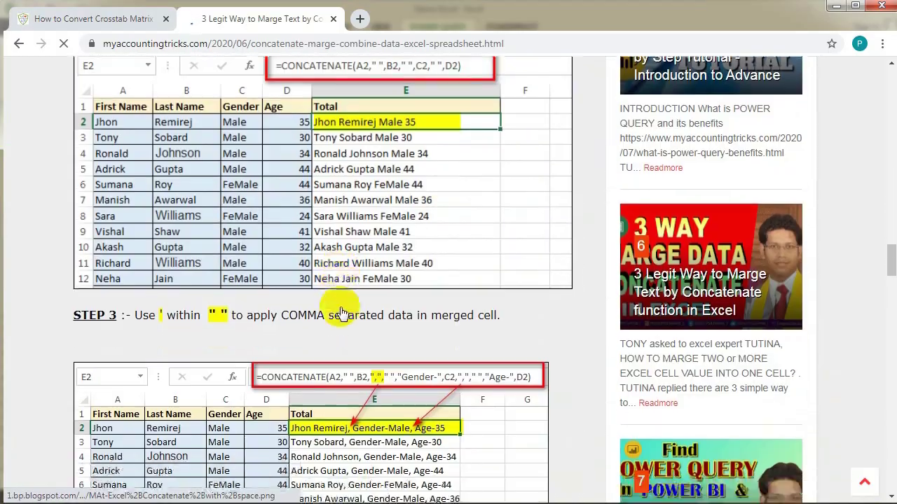
pyautogui.scroll(-3, 341, 313)
pyautogui.scroll(5, 421, 385)
pyautogui.scroll(15, 410, 375)
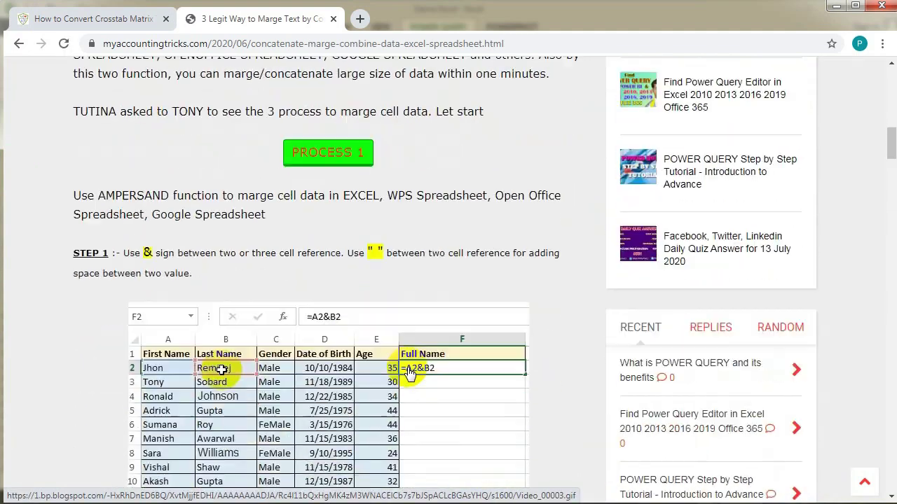
pyautogui.scroll(-5, 410, 375)
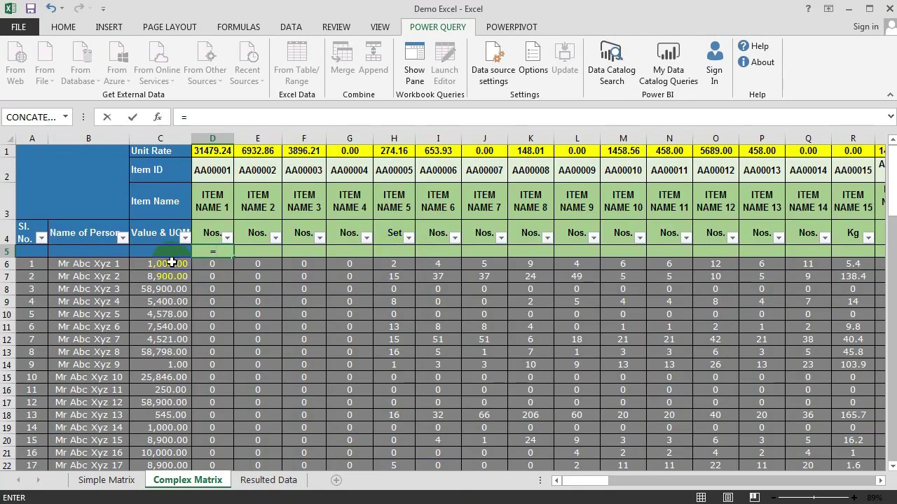
# - Switch to Excel and begin the D5 formula as =D1&"#"&, copying the &"#"& separator for reuse
pyautogui.write('=')
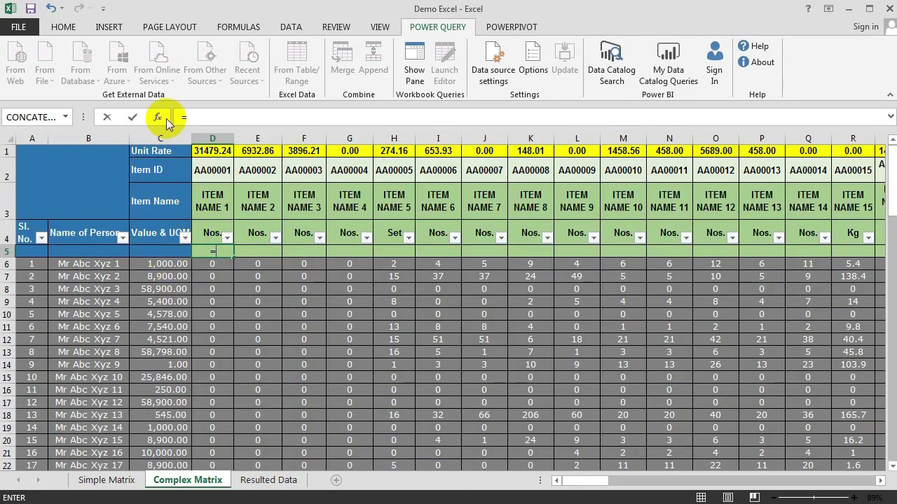
pyautogui.click(200, 116)
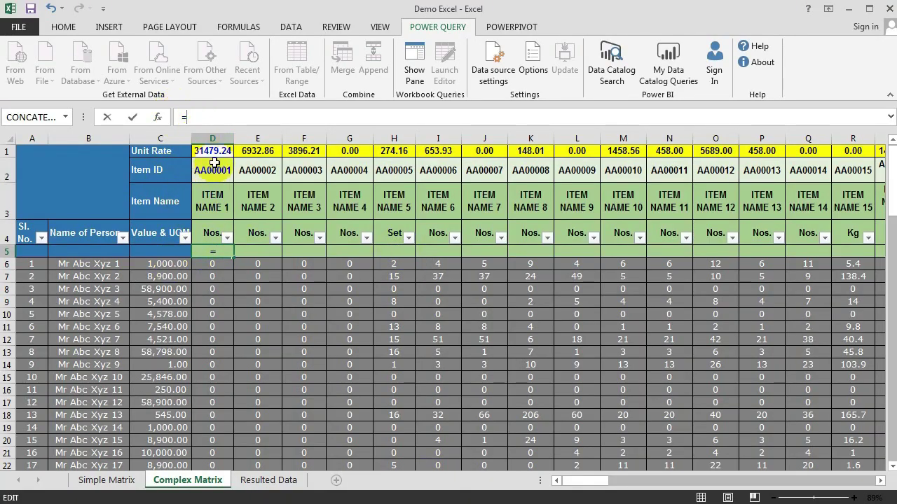
pyautogui.click(216, 151)
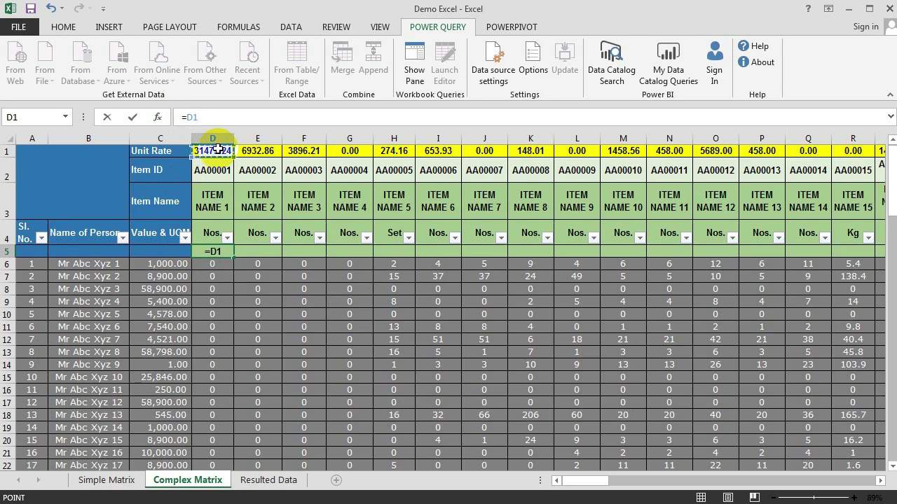
pyautogui.write('&"')
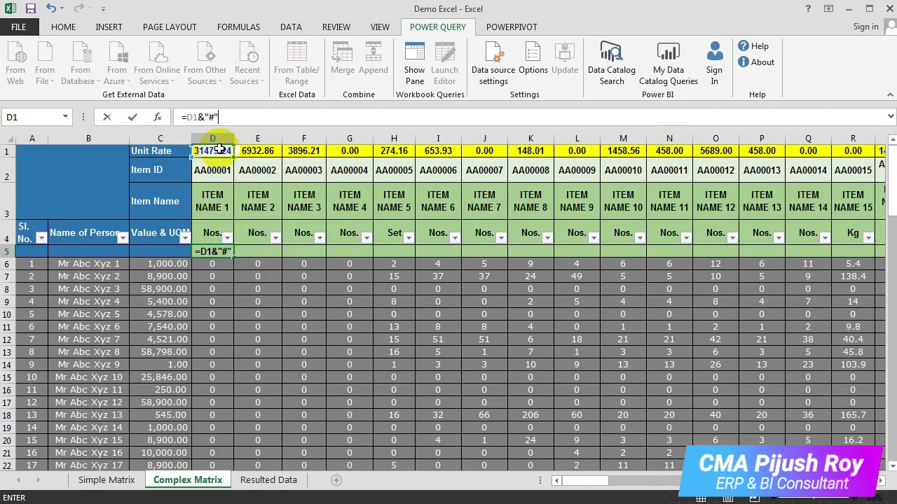
pyautogui.write('#"')
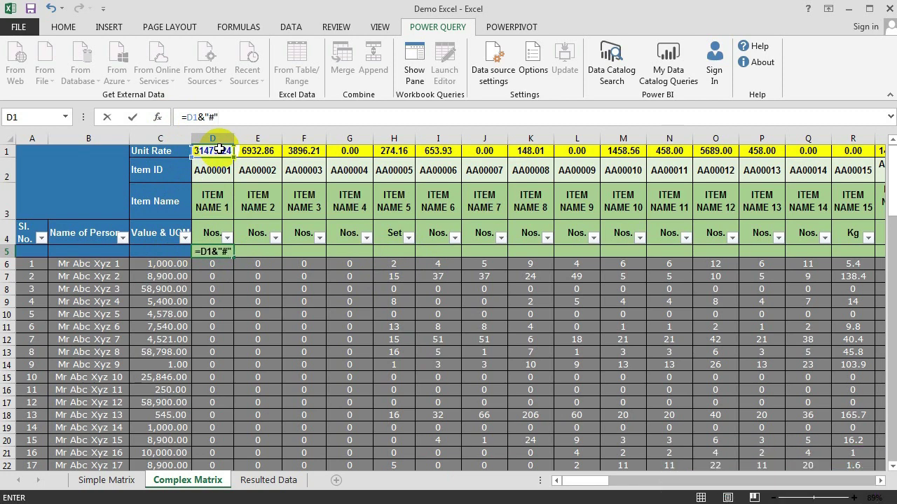
pyautogui.write('&')
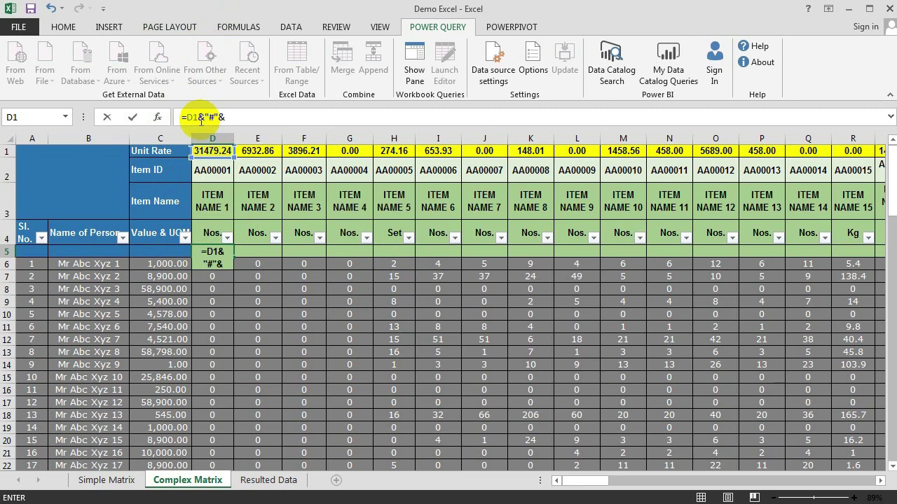
pyautogui.moveTo(199, 117); pyautogui.dragTo(235, 118)
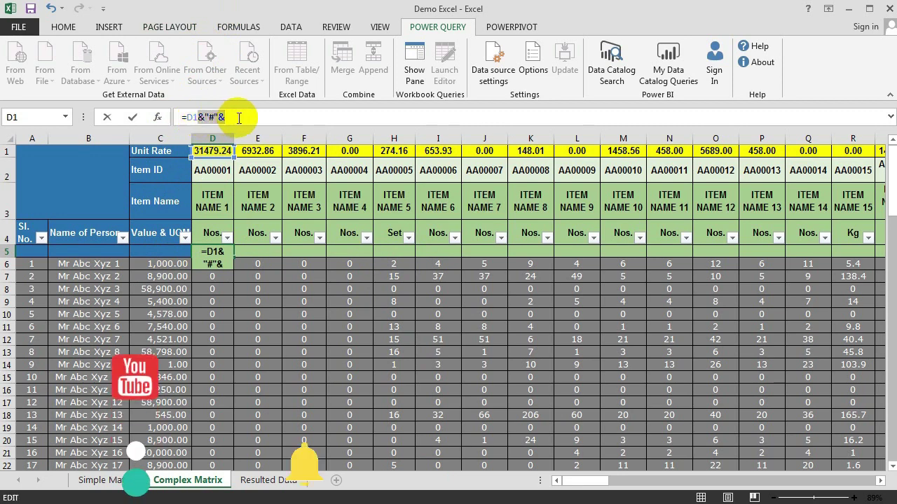
pyautogui.click(239, 116)
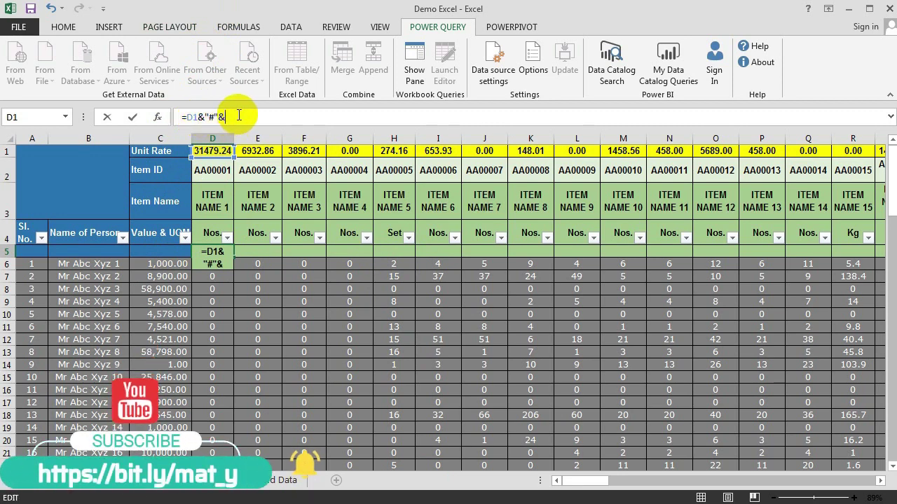
# - Complete the D5 formula as =D1&"#"&D2&"#"&D3&"#"&D4 and auto-fit the height of row 5
pyautogui.click(214, 169)
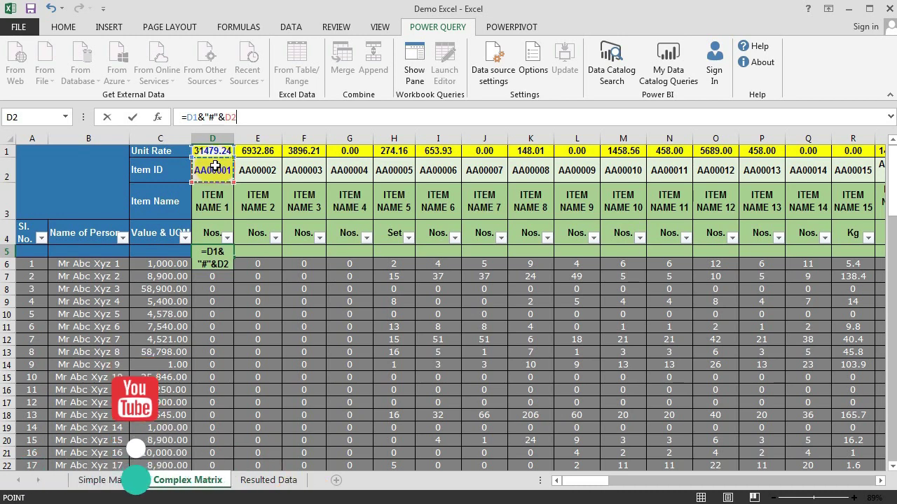
pyautogui.hotkey('ctrl', 'v')
pyautogui.click(213, 202)
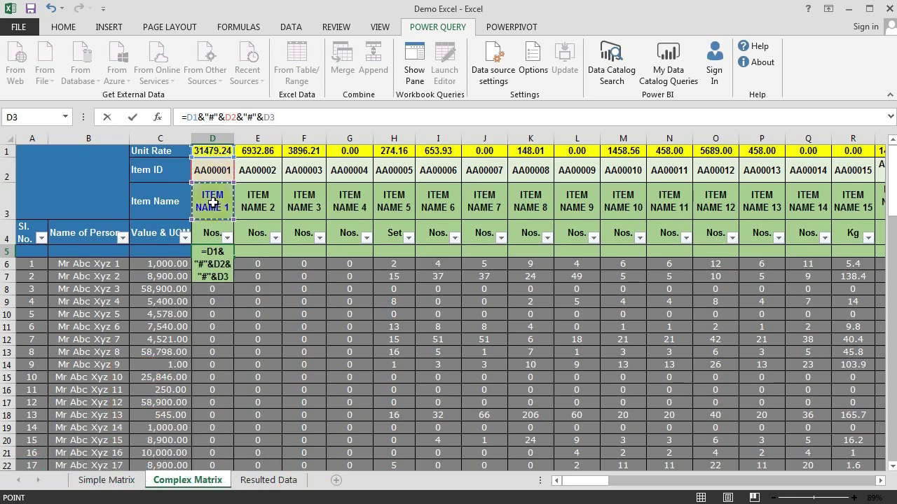
pyautogui.hotkey('ctrl', 'v')
pyautogui.click(210, 231)
pyautogui.hotkey('ctrl', 'Return')
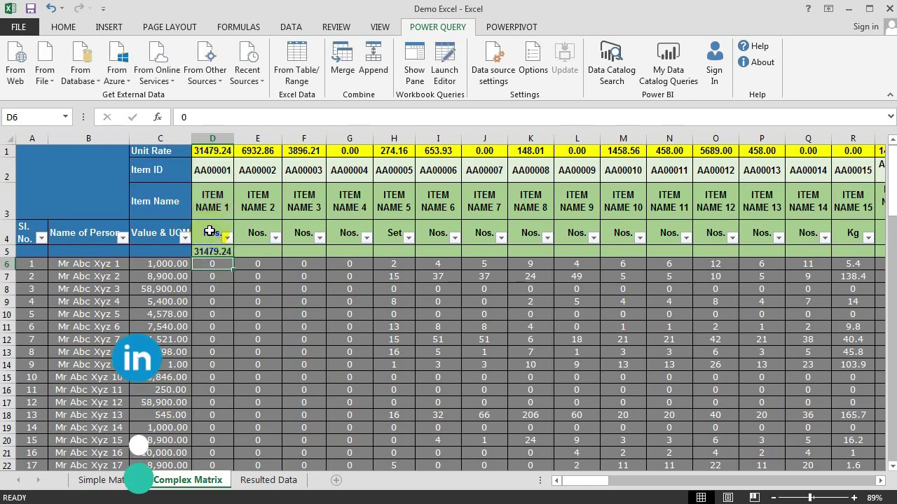
pyautogui.doubleClick(9, 258)
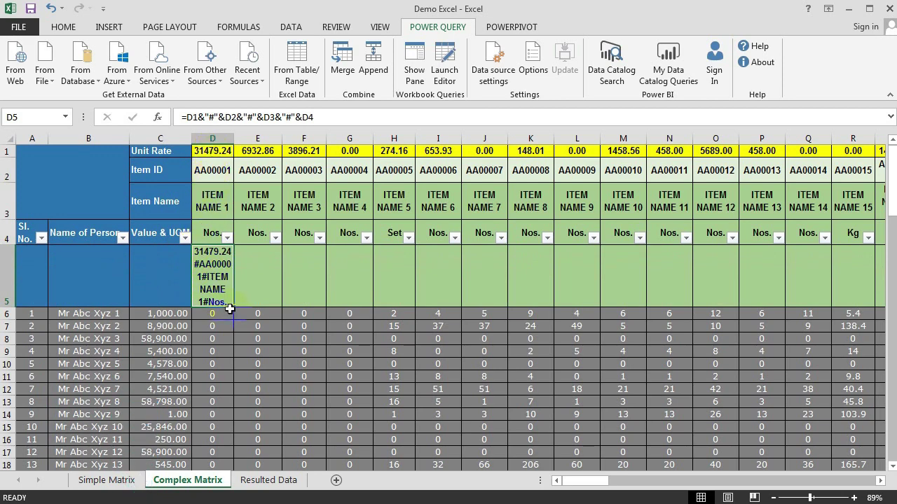
# - Try filling the D5 formula across row 5 to N5, and clear the copies from E5:N5
pyautogui.moveTo(233, 308); pyautogui.dragTo(690, 313)
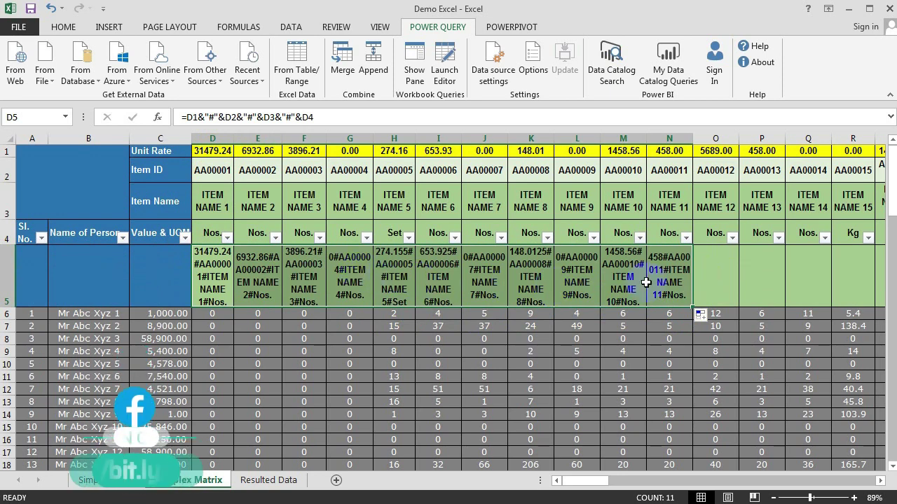
pyautogui.click(255, 266)
pyautogui.moveTo(259, 278); pyautogui.dragTo(674, 290)
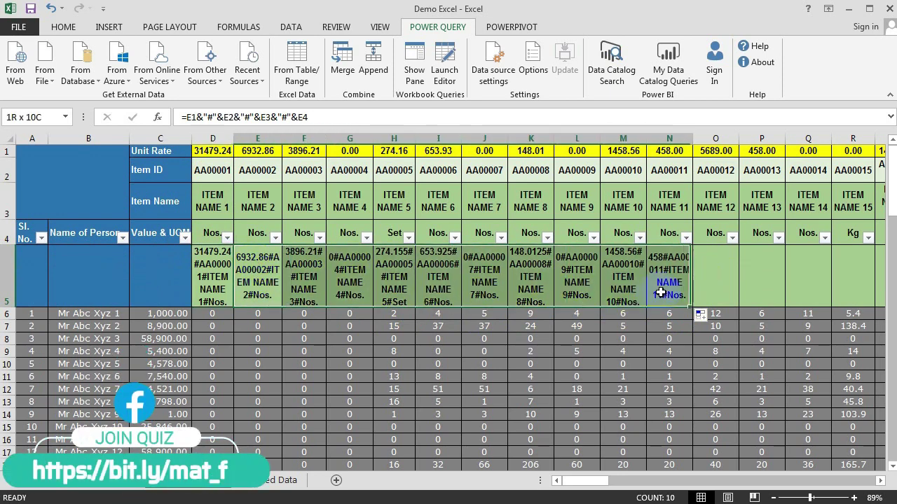
pyautogui.press('Delete')
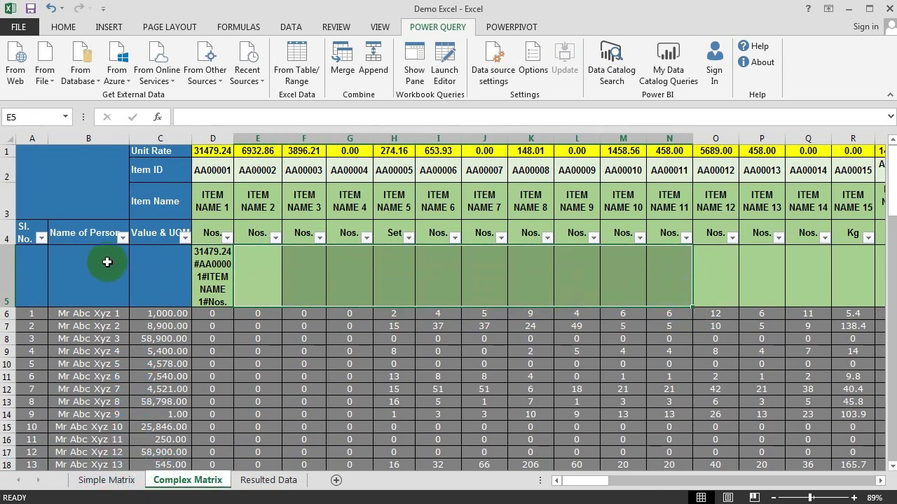
# - Copy the D5 header formula across row 5 for every item column through EJ5, and return to D5
pyautogui.click(220, 265)
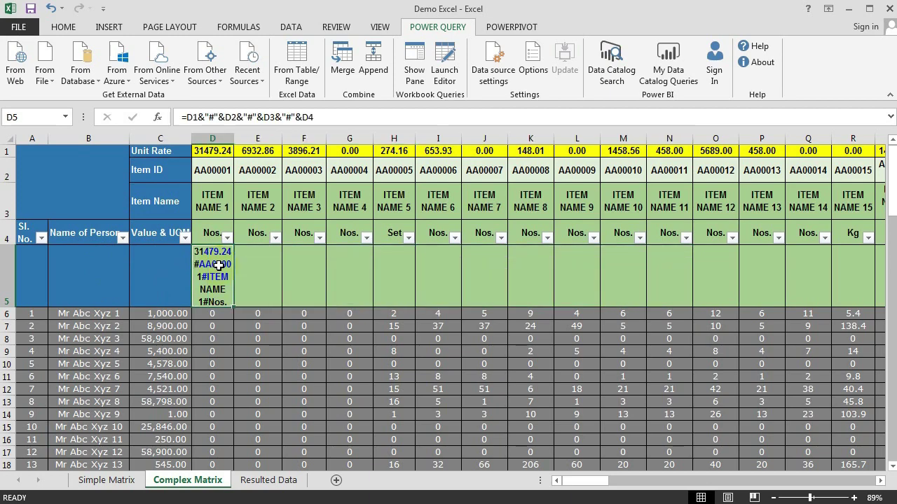
pyautogui.hotkey('ctrl', 'c')
pyautogui.press('Up')
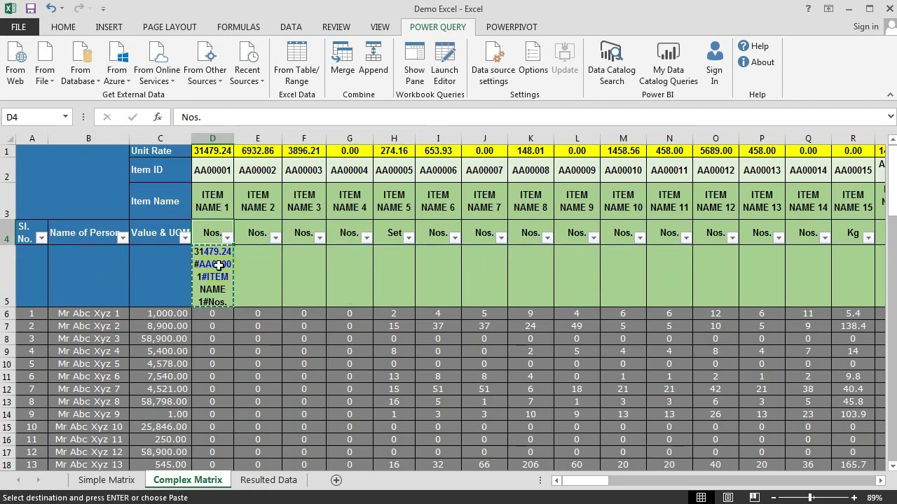
pyautogui.hotkey('ctrl', 'shift', 'Right')
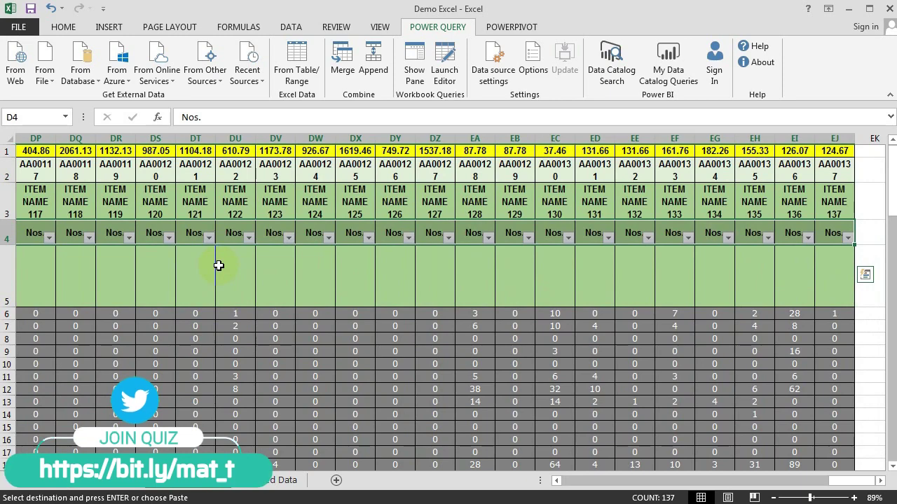
pyautogui.press('Right')
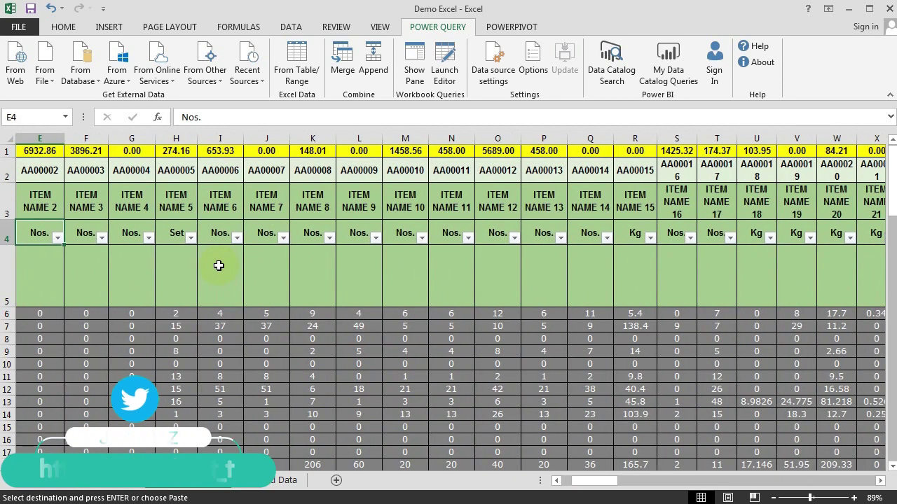
pyautogui.press('Left')
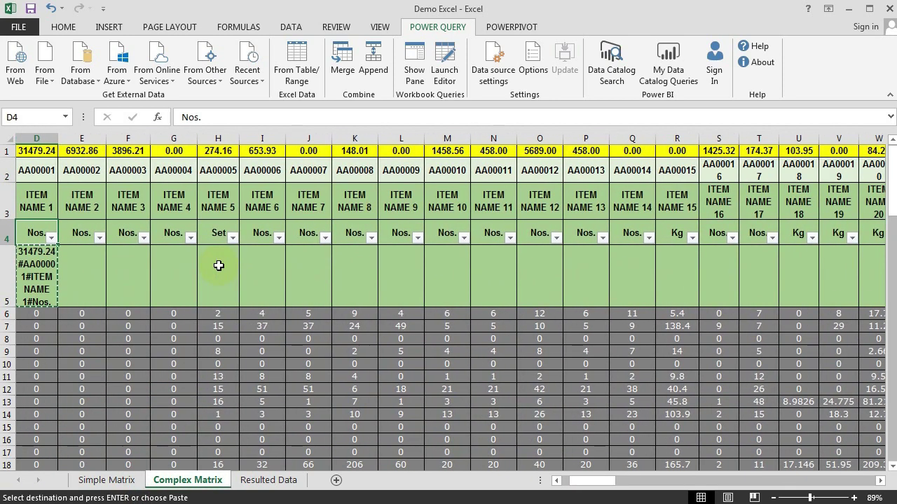
pyautogui.hotkey('ctrl', 'Right')
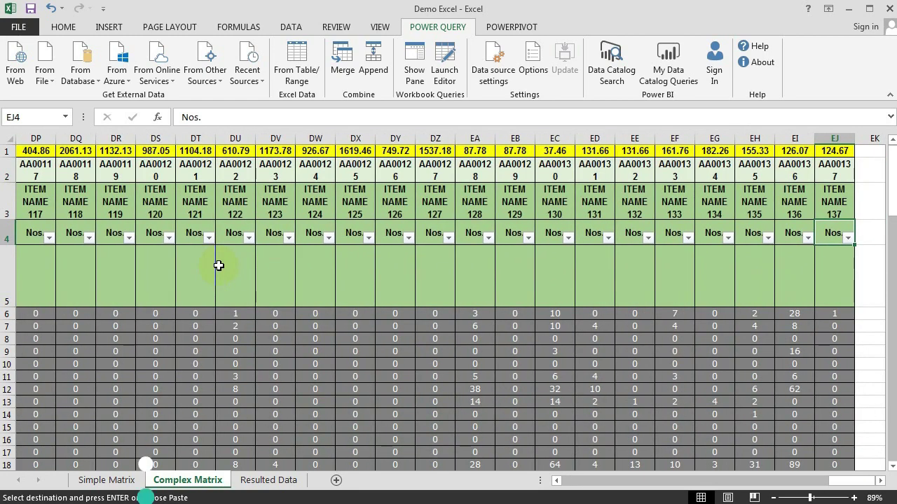
pyautogui.press('Down')
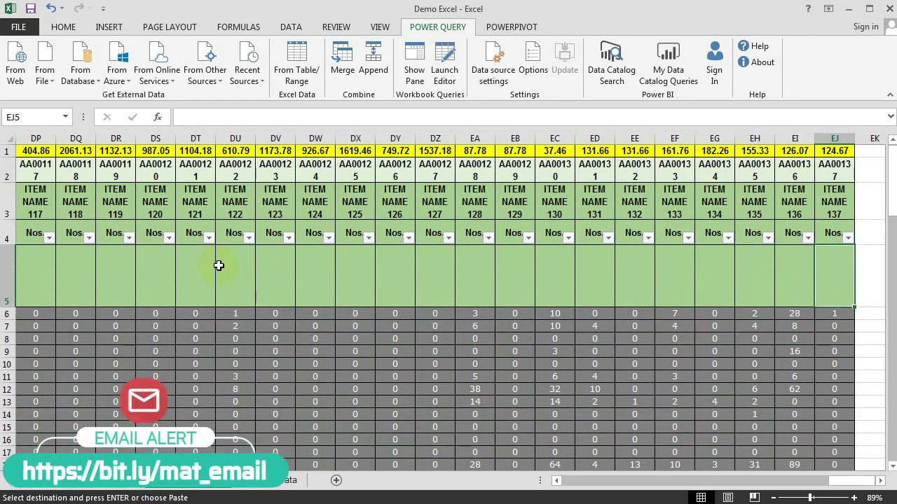
pyautogui.hotkey('ctrl', 'shift', 'Left')
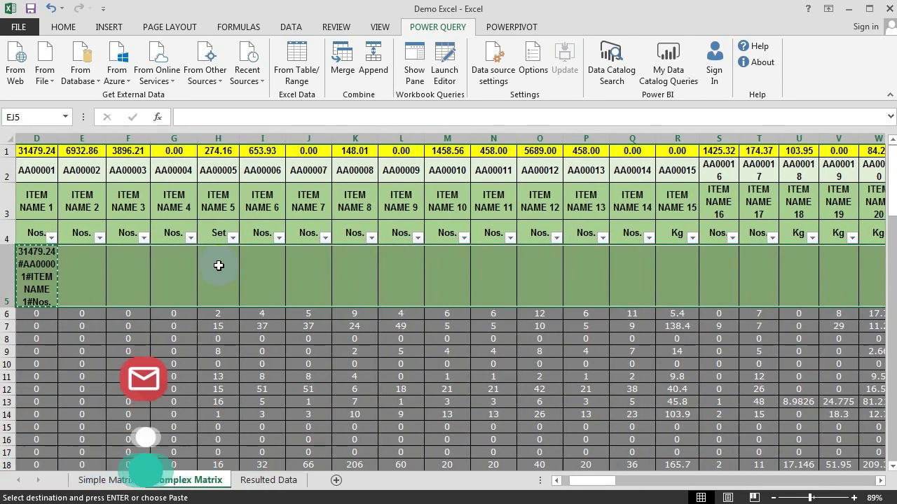
pyautogui.hotkey('ctrl', 'v')
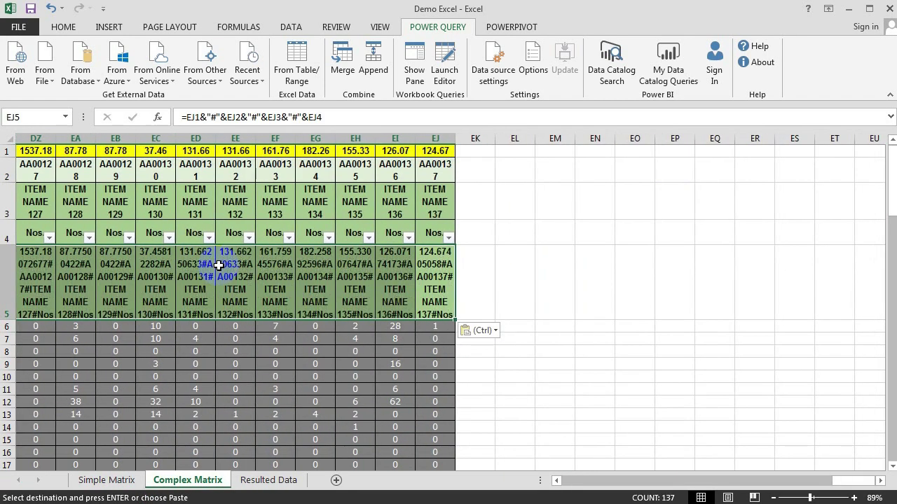
pyautogui.moveTo(840, 481); pyautogui.dragTo(567, 481)
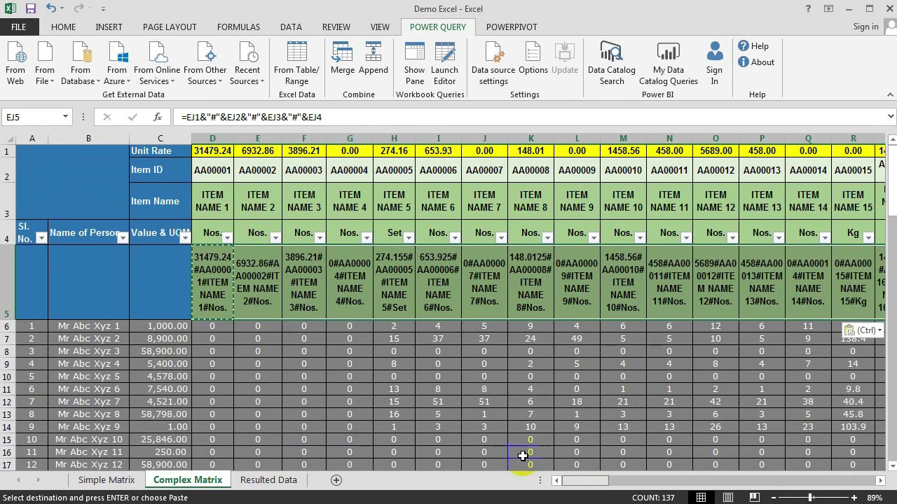
pyautogui.click(213, 273)
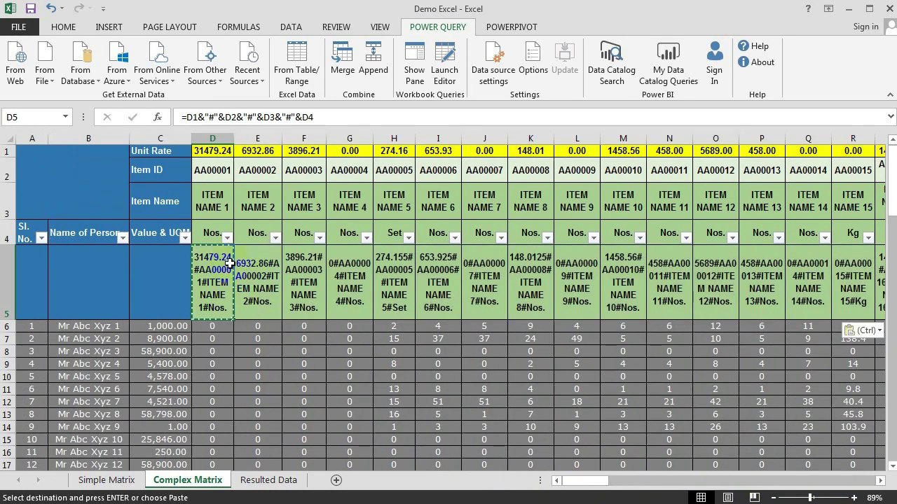
# - Copy the Sl. No., Name of Person and Value & UOM headers from A4:C4 into A5:C5
pyautogui.moveTo(213, 150); pyautogui.dragTo(215, 238)
pyautogui.click(217, 270)
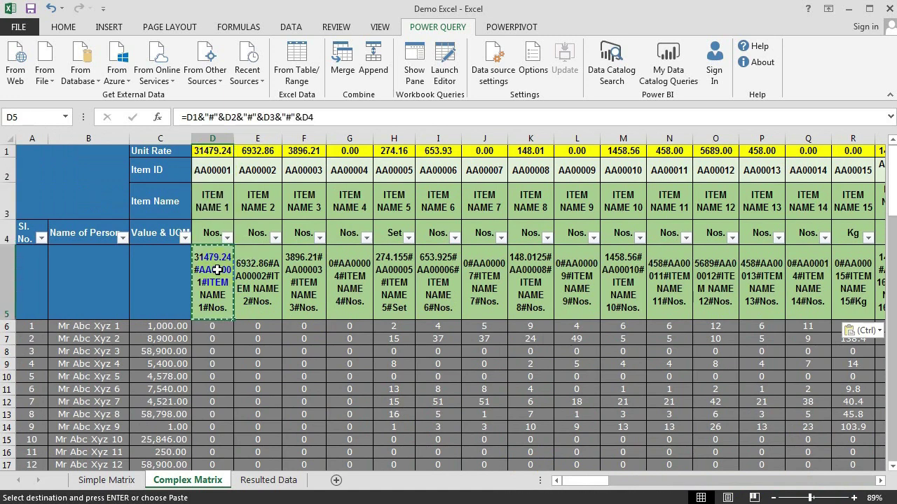
pyautogui.moveTo(24, 237); pyautogui.dragTo(156, 225)
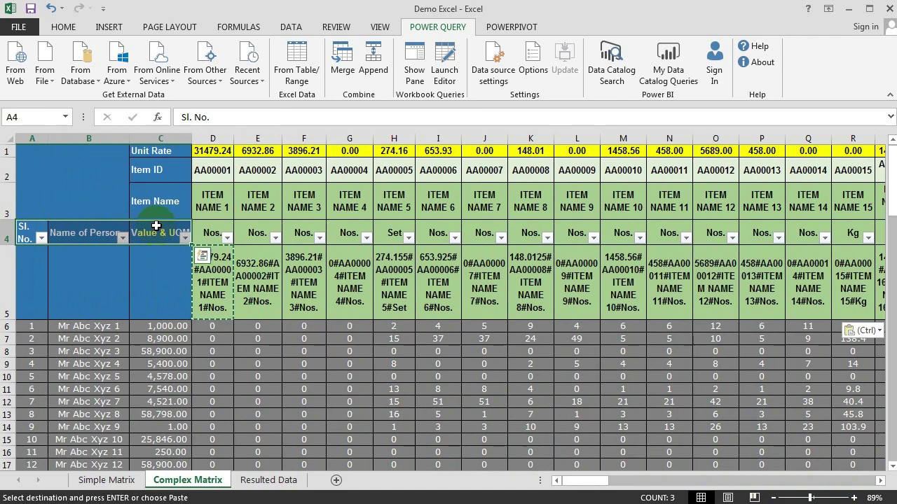
pyautogui.hotkey('ctrl', 'c')
pyautogui.click(34, 269)
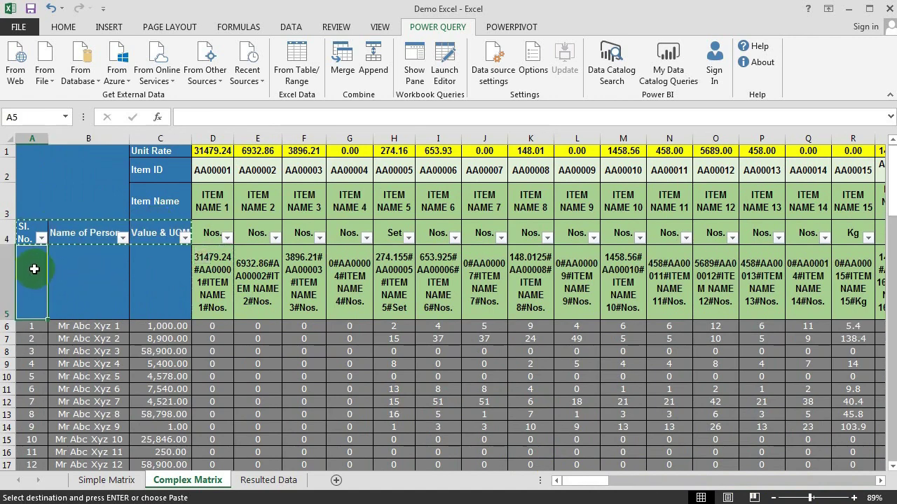
pyautogui.hotkey('ctrl', 'v')
pyautogui.click(213, 274)
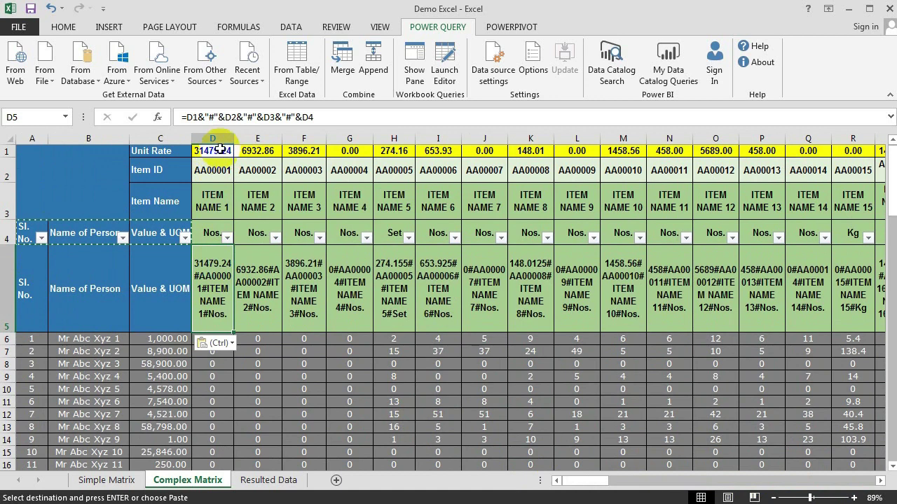
# - Try deleting the original header rows 1 to 4 while row 5 still holds formulas, and undo the deletion
pyautogui.moveTo(219, 150); pyautogui.dragTo(213, 227)
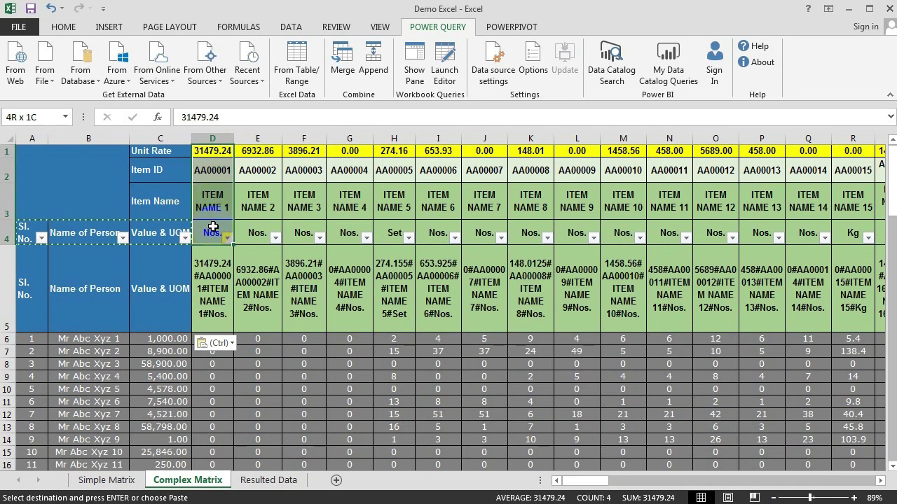
pyautogui.click(3, 150)
pyautogui.moveTo(9, 149); pyautogui.dragTo(7, 182)
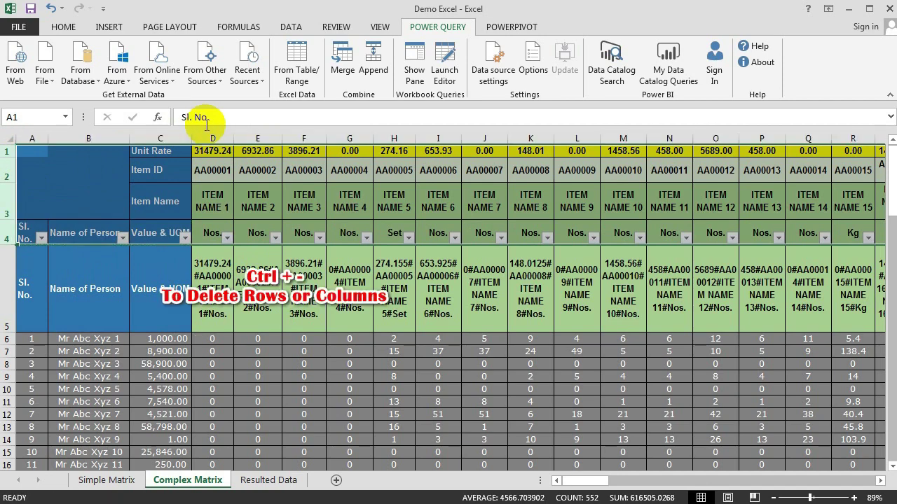
pyautogui.hotkey('ctrl', '-')
pyautogui.click(212, 188)
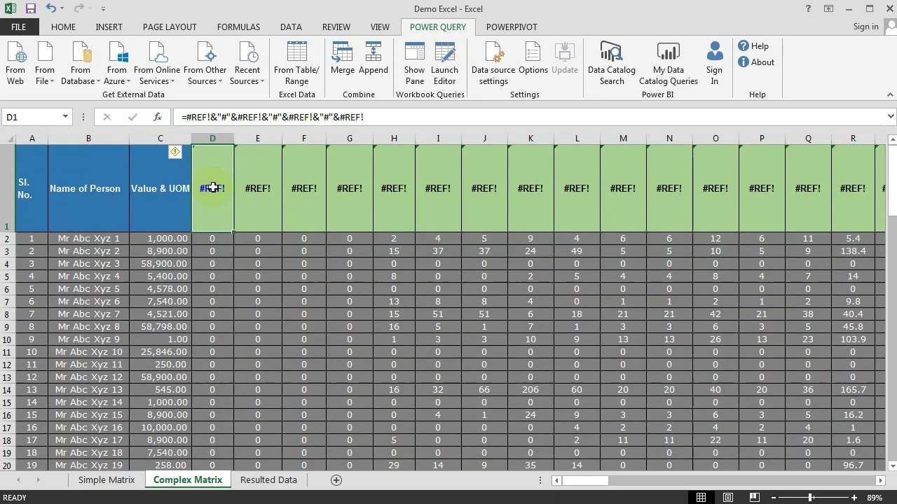
pyautogui.hotkey('ctrl', 'z')
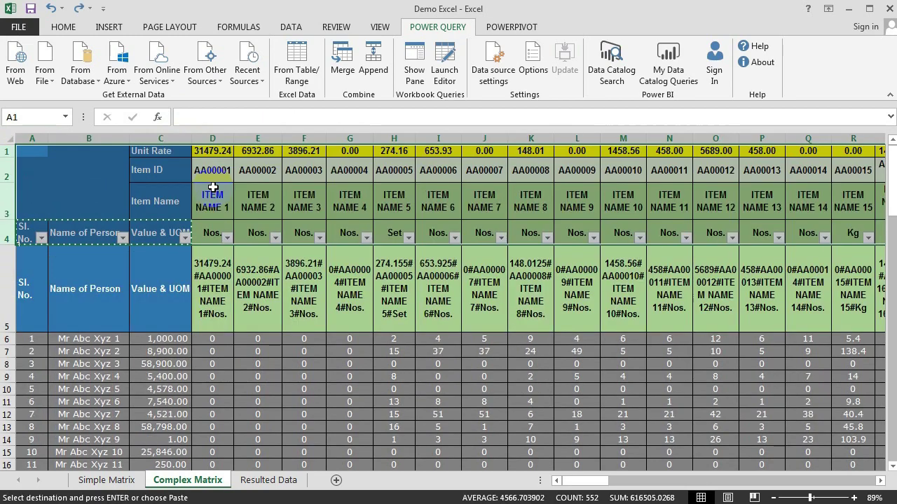
# - Convert the concatenated header formulas in D5:EJ5 to static text by pasting them over themselves as values
pyautogui.click(224, 273)
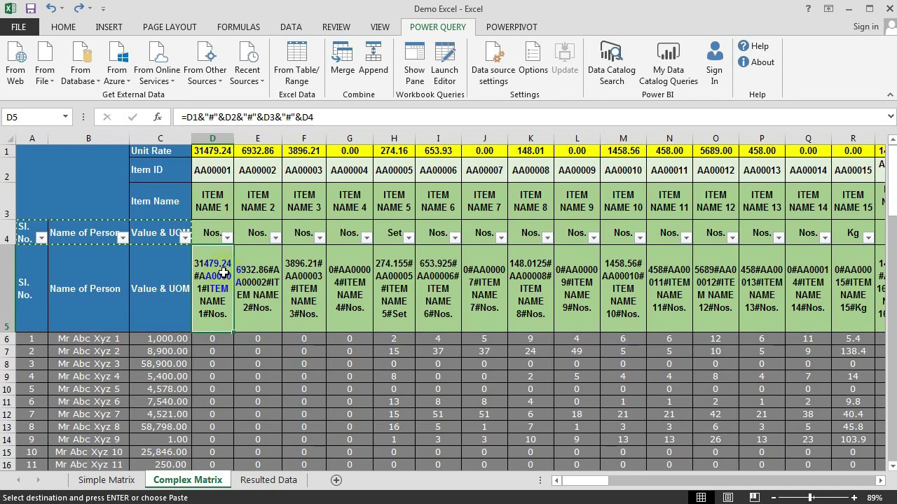
pyautogui.hotkey('ctrl', 'shift', 'Right')
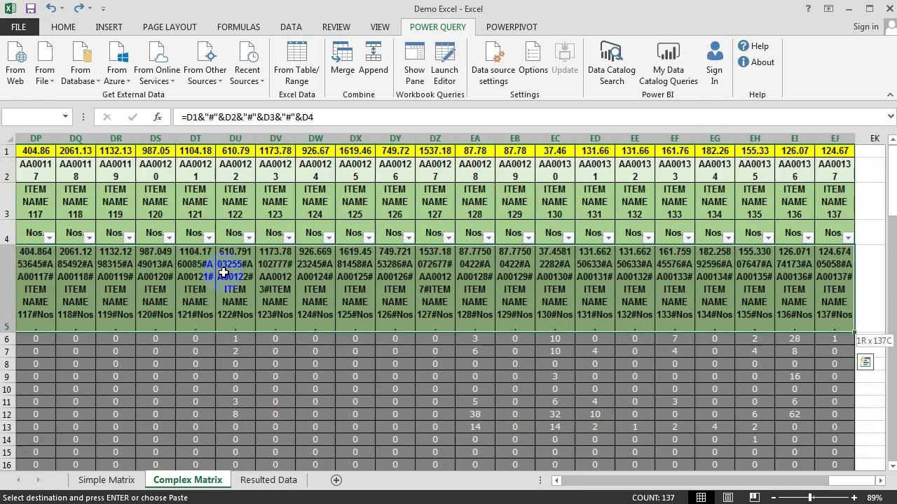
pyautogui.press('Escape')
pyautogui.hotkey('ctrl', 'c')
pyautogui.hotkey('ctrl', 'Left')
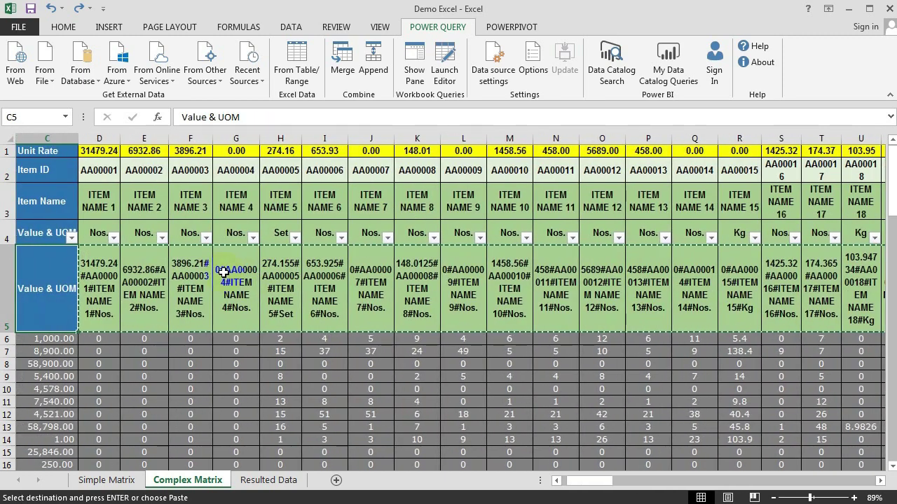
pyautogui.press('Right')
pyautogui.hotkey('alt', 'e')
pyautogui.press('s')
pyautogui.press('v')
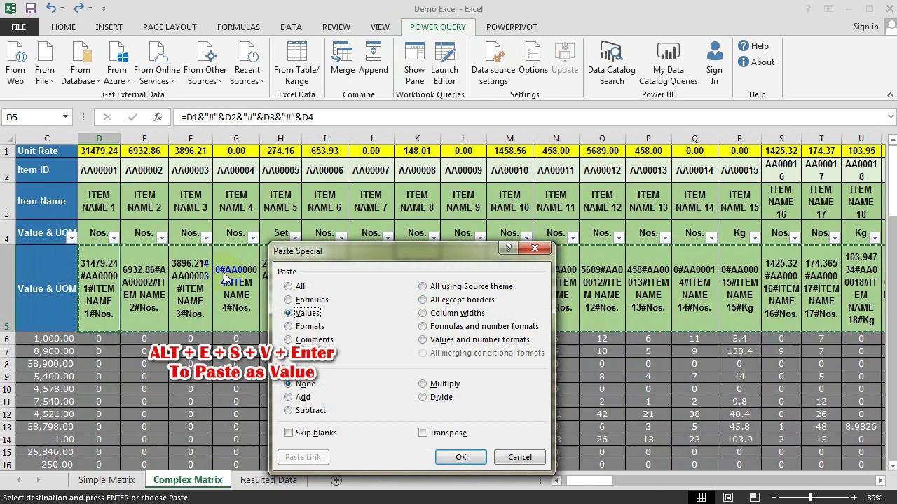
pyautogui.press('Return')
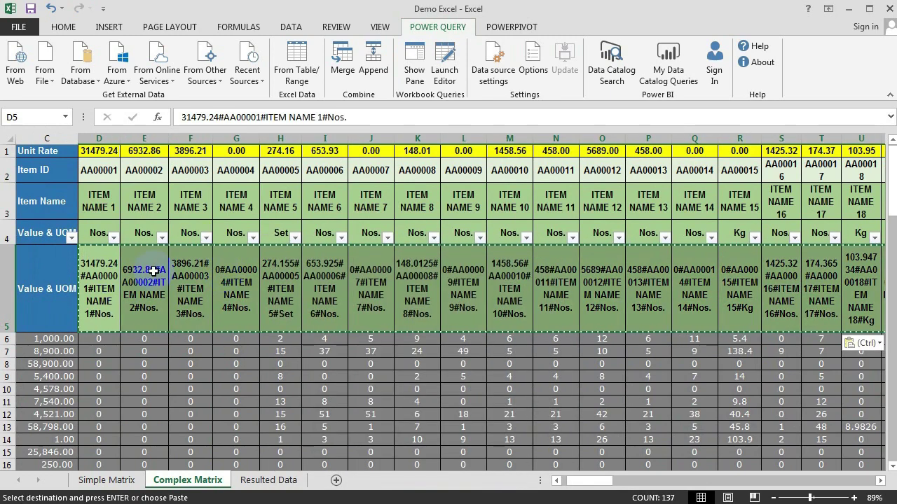
pyautogui.click(137, 276)
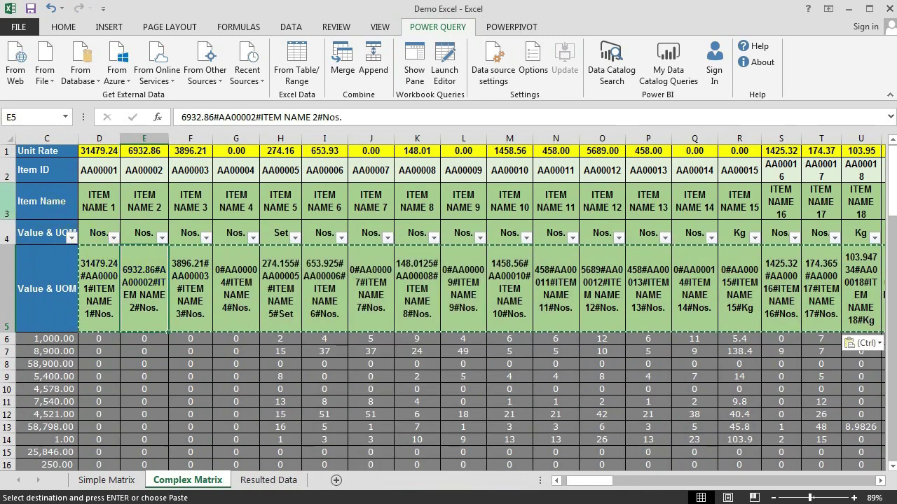
# - Delete the original header rows 1 to 4 and check the combined headers in D1 and E1
pyautogui.moveTo(7, 151); pyautogui.dragTo(7, 235)
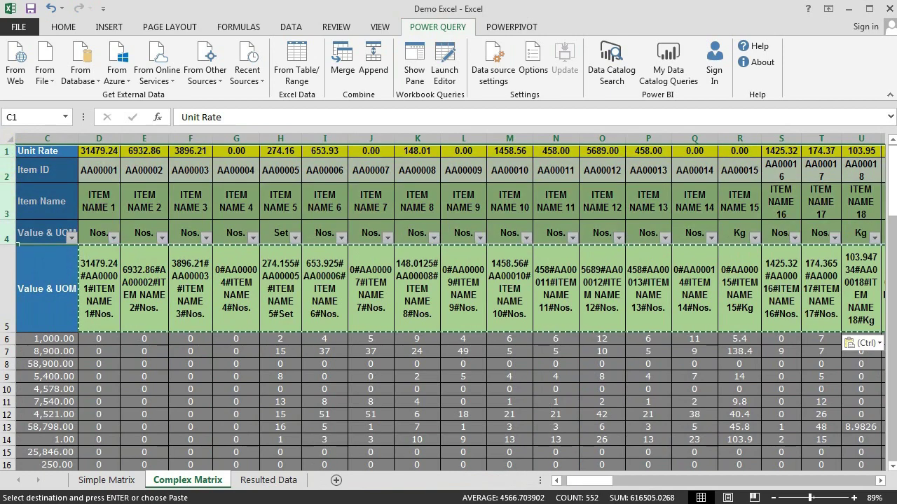
pyautogui.hotkey('ctrl', '-')
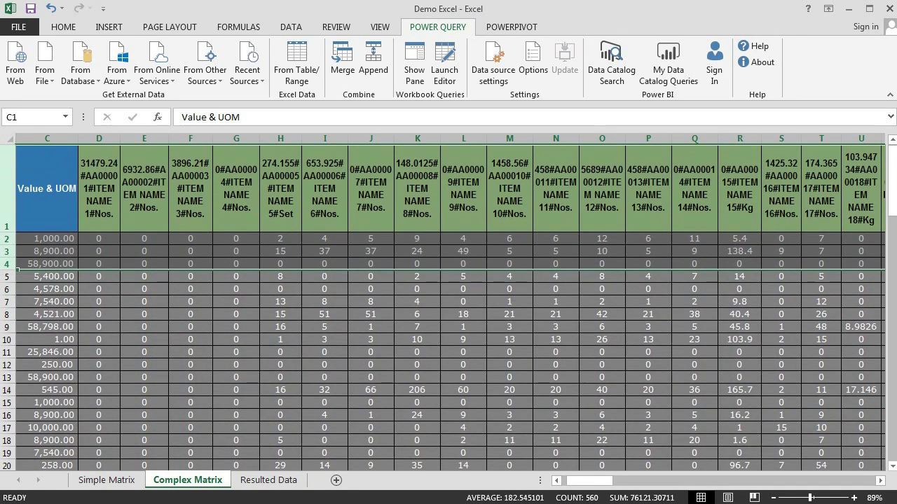
pyautogui.click(94, 194)
pyautogui.hscroll(-2, 210, 192)
pyautogui.click(213, 196)
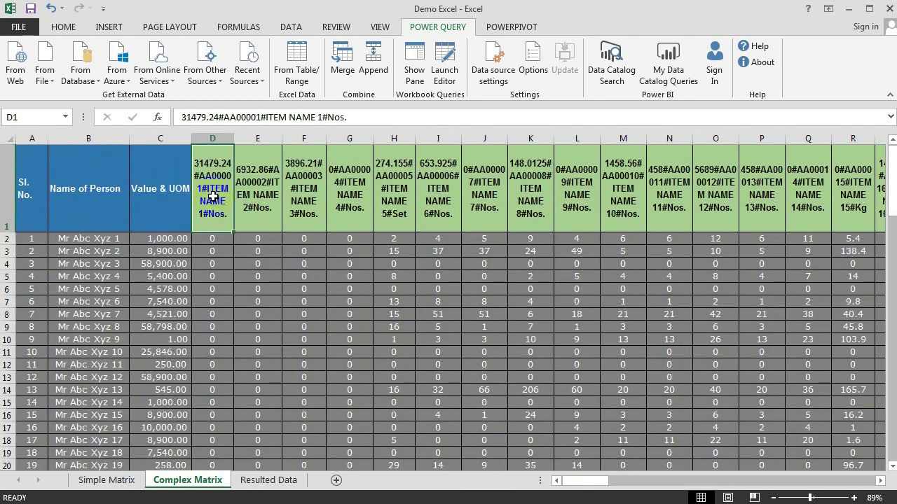
pyautogui.click(263, 199)
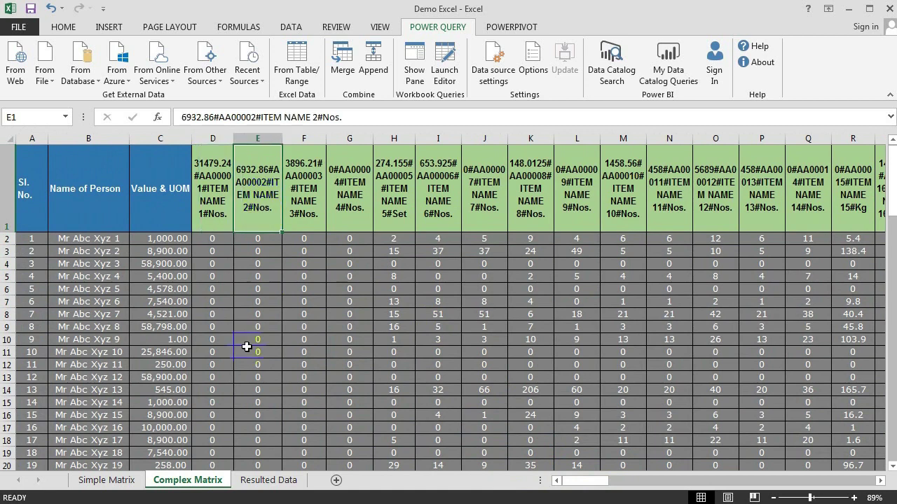
pyautogui.click(224, 189)
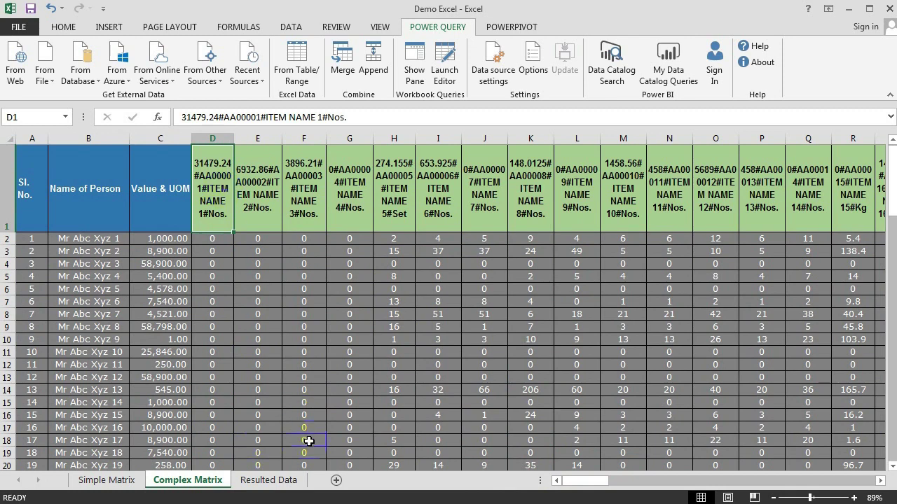
# - Add a new worksheet, enter 2 in A1, 3 in B1 and =2*2 in A2, and fill =2*A2 from B2 across to H2
pyautogui.click(336, 482)
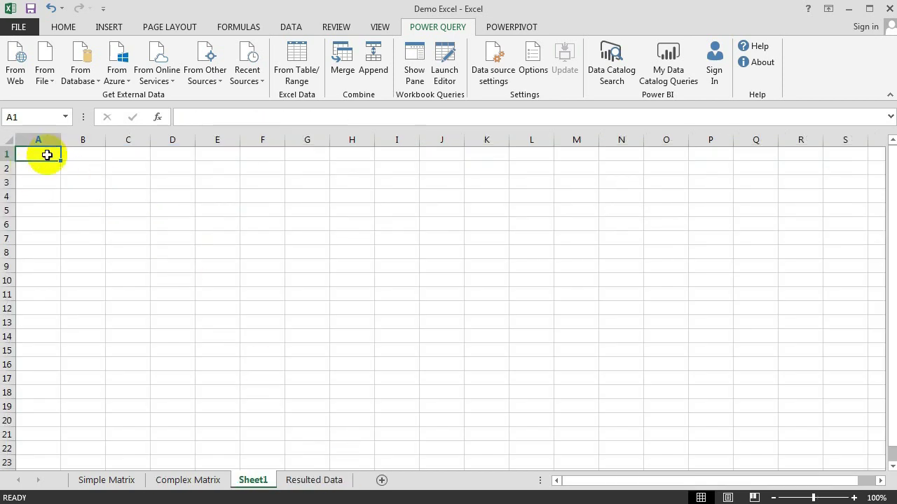
pyautogui.write('A')
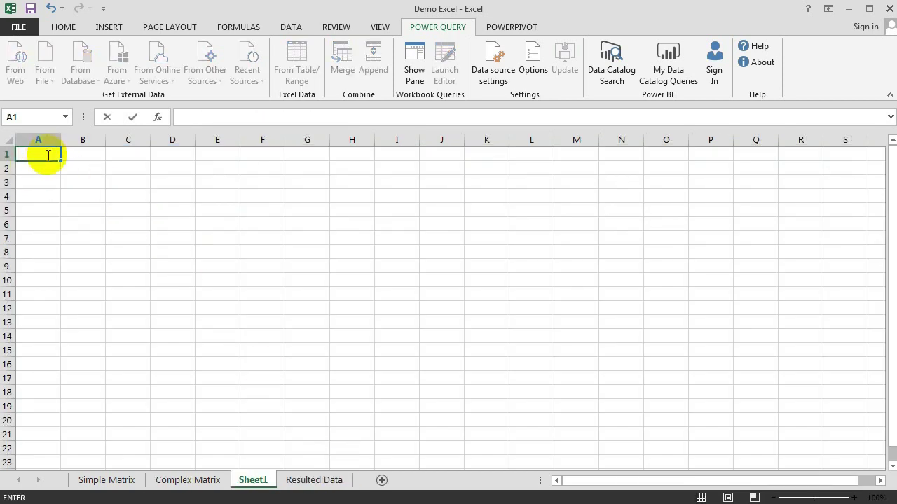
pyautogui.press('Return')
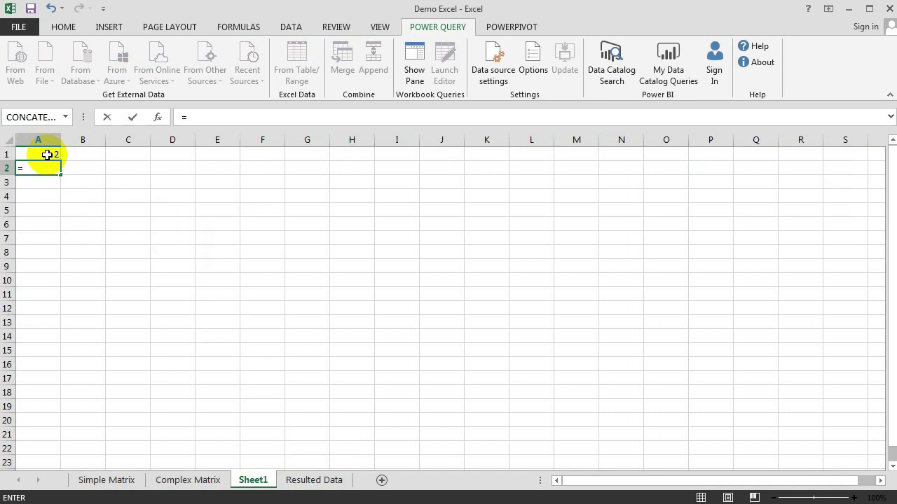
pyautogui.write('=2*2')
pyautogui.moveTo(105, 174); pyautogui.dragTo(369, 188)
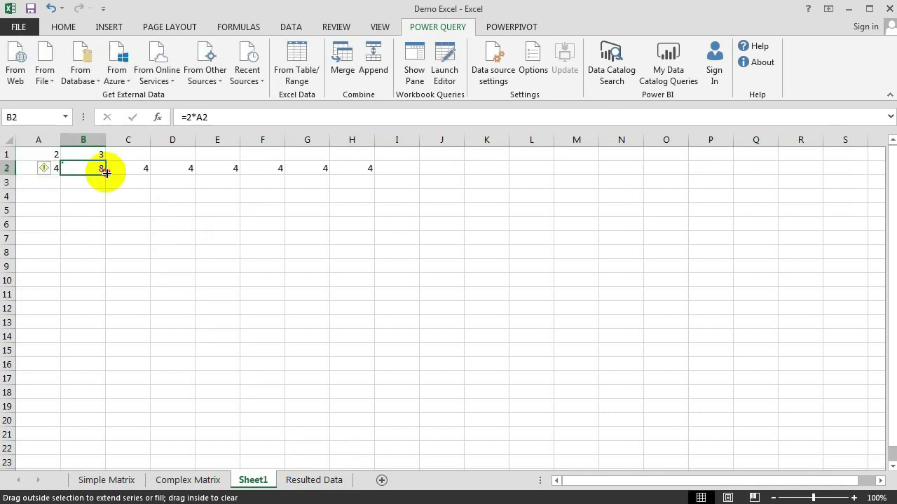
# - Copy the formula results in A2:H2 and paste them as values starting at A5
pyautogui.moveTo(44, 171); pyautogui.dragTo(353, 170)
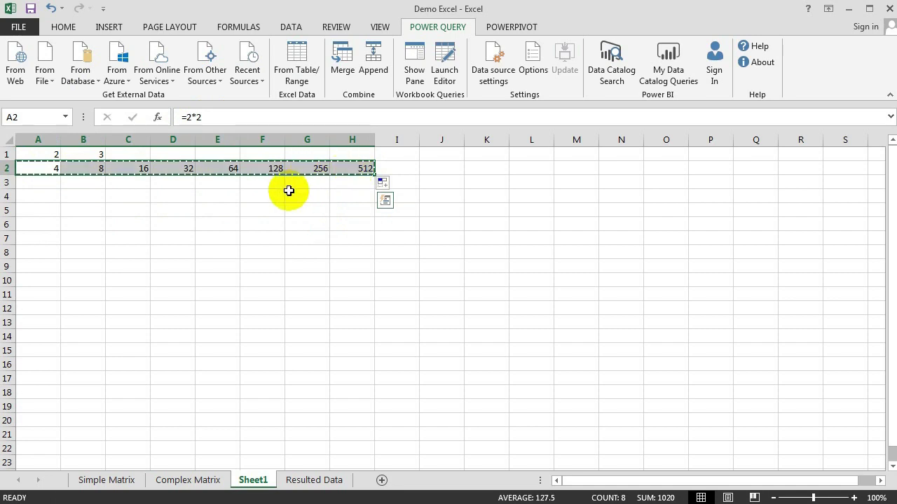
pyautogui.hotkey('ctrl', 'c')
pyautogui.click(46, 212)
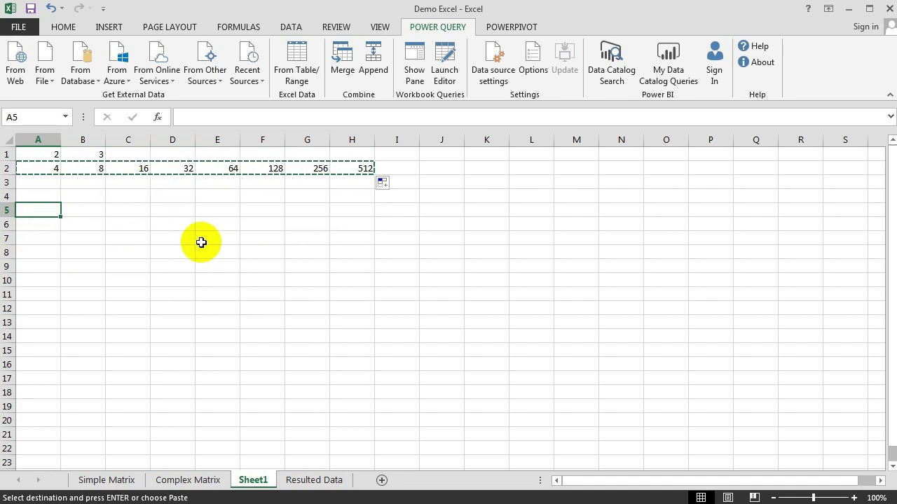
pyautogui.hotkey('alt', 'e')
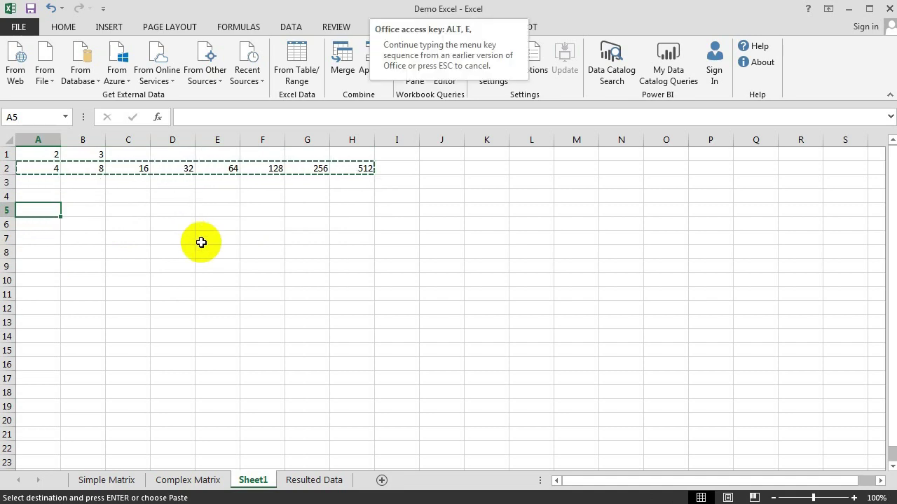
pyautogui.press('s')
pyautogui.press('v')
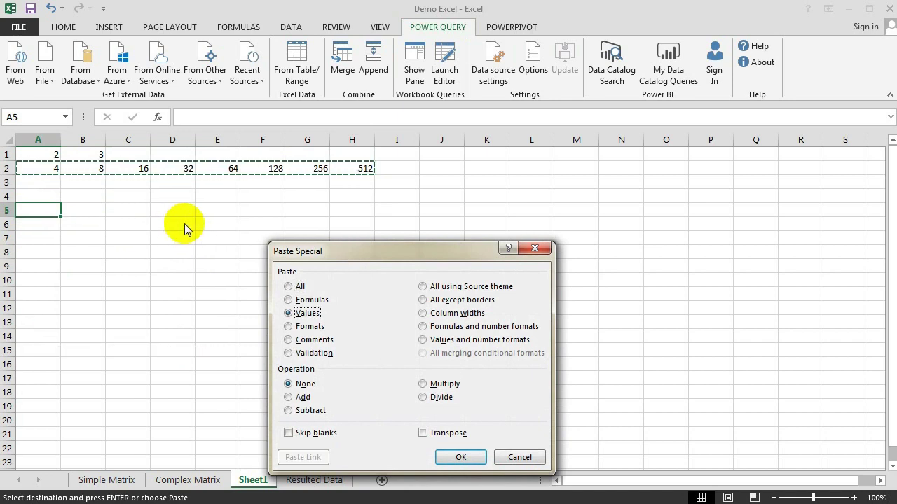
pyautogui.press('Return')
# - Compare the contents of pasted cell G5 with its source cell G2
pyautogui.click(299, 213)
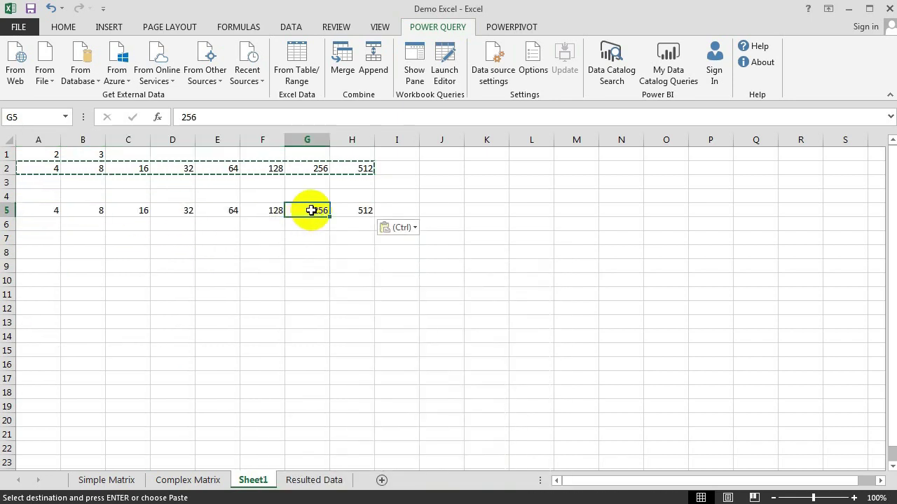
pyautogui.click(297, 168)
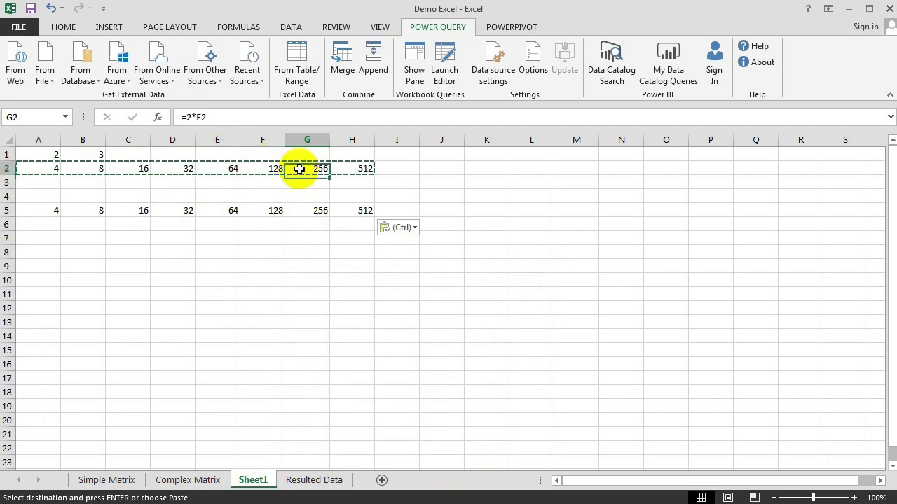
pyautogui.click(312, 213)
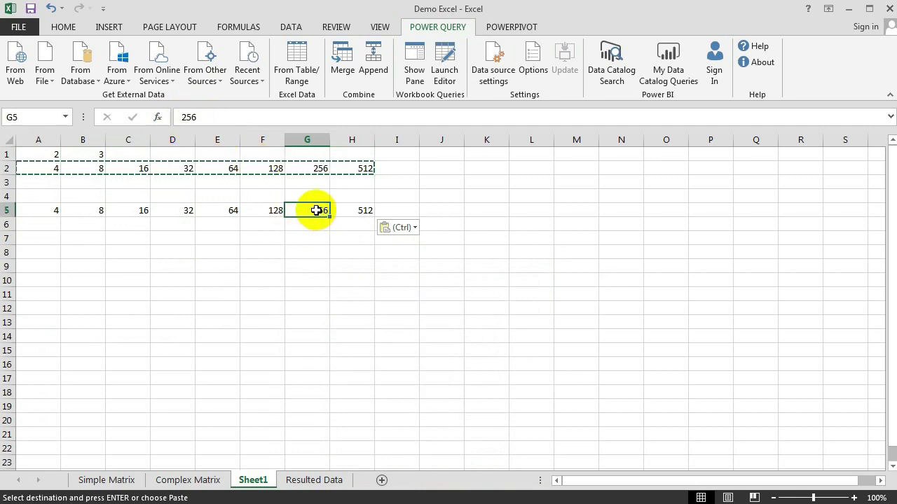
# - Paste the copied A2:H2 range as transposed values down A7:A14, and compare it with the source row
pyautogui.click(53, 236)
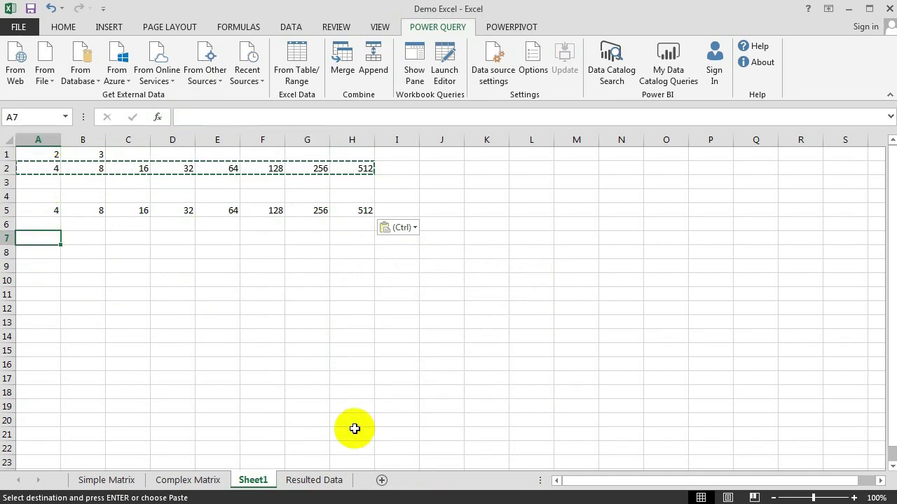
pyautogui.press('alt')
pyautogui.press('e')
pyautogui.press('s')
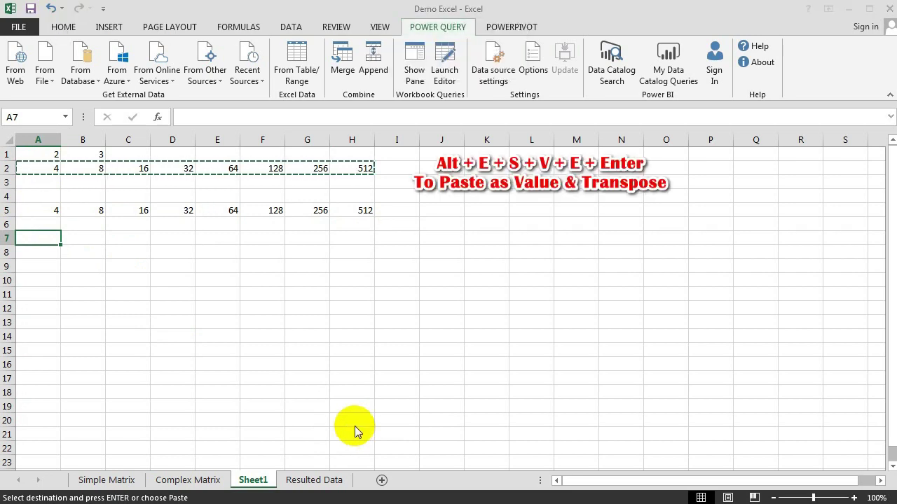
pyautogui.press('v')
pyautogui.press('e')
pyautogui.press('Return')
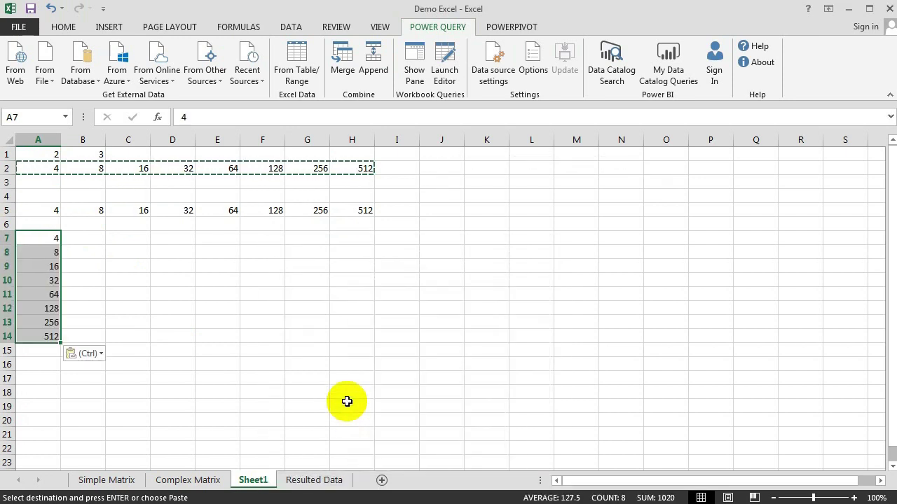
pyautogui.moveTo(48, 168); pyautogui.dragTo(362, 168)
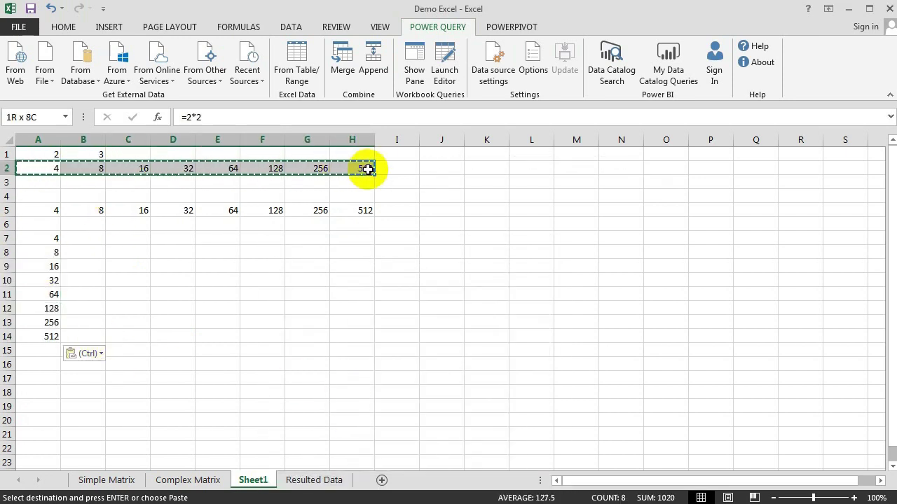
pyautogui.moveTo(51, 239); pyautogui.dragTo(48, 340)
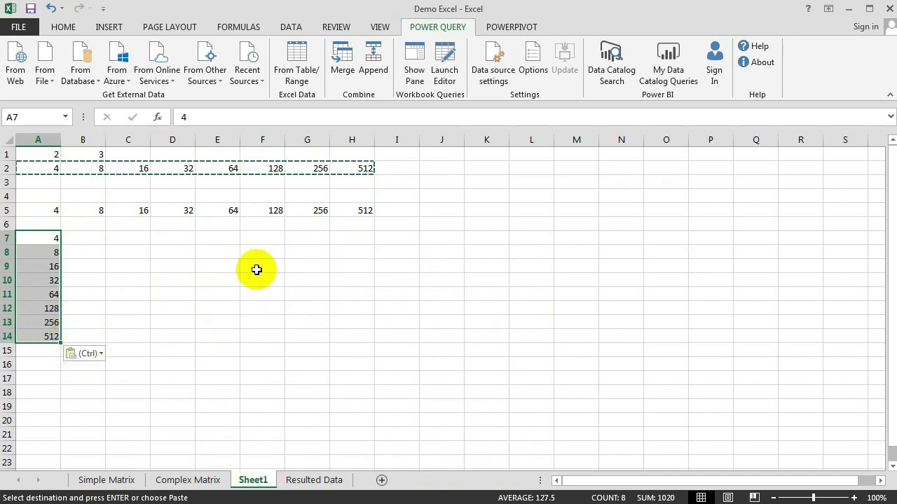
# - Review the "#"-joined item header cells in row 1 of the Complex Matrix sheet
pyautogui.click(193, 482)
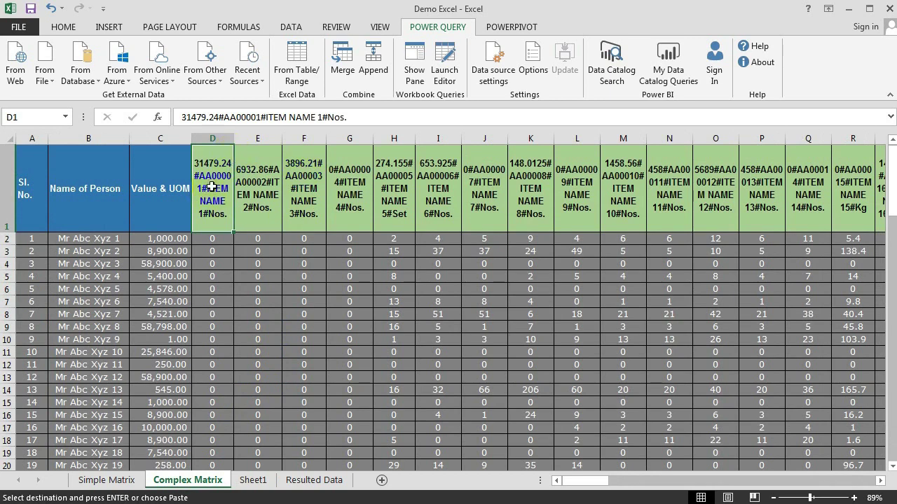
pyautogui.click(257, 188)
pyautogui.click(428, 194)
pyautogui.click(565, 183)
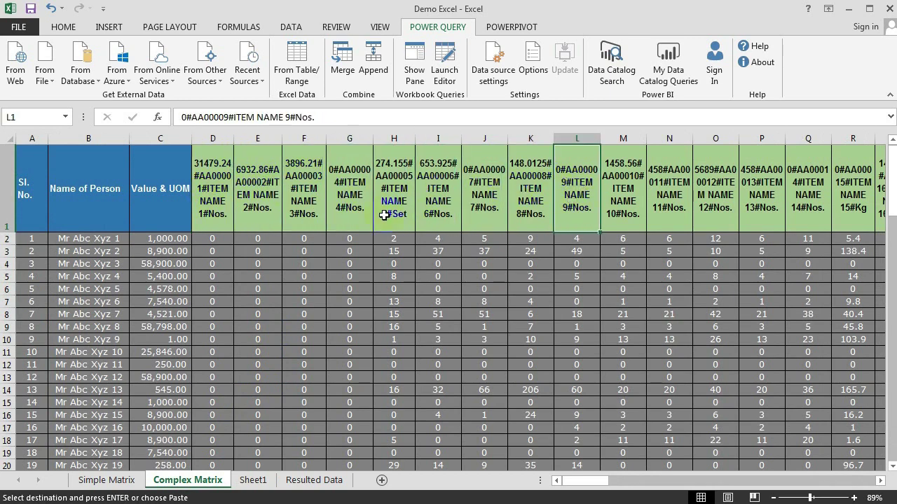
# - Select the entire Complex Matrix data range from A1 through EJ106
pyautogui.click(28, 161)
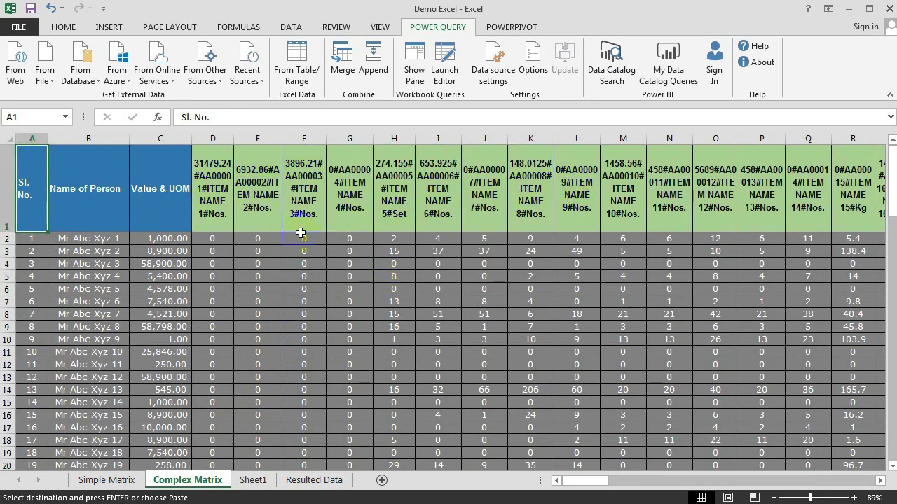
pyautogui.hotkey('ctrl', 'shift', 'Down')
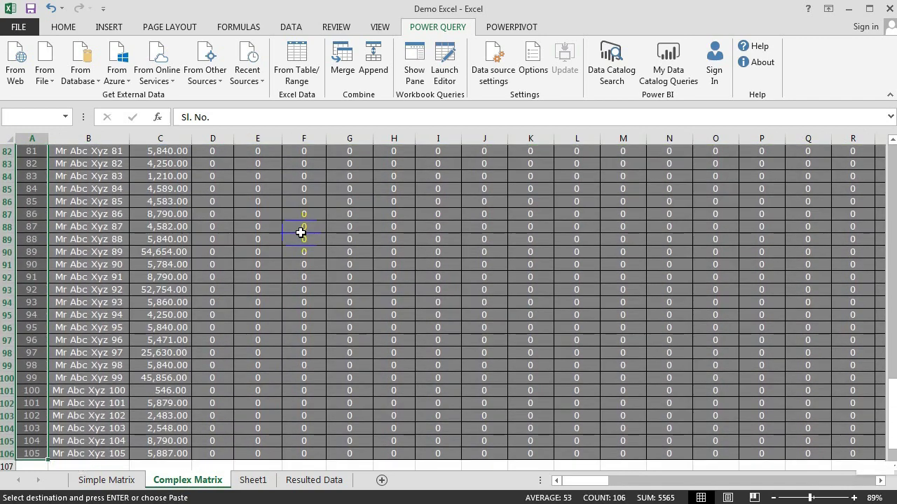
pyautogui.hotkey('ctrl', 'shift', 'Right')
pyautogui.scroll(20, 264, 260)
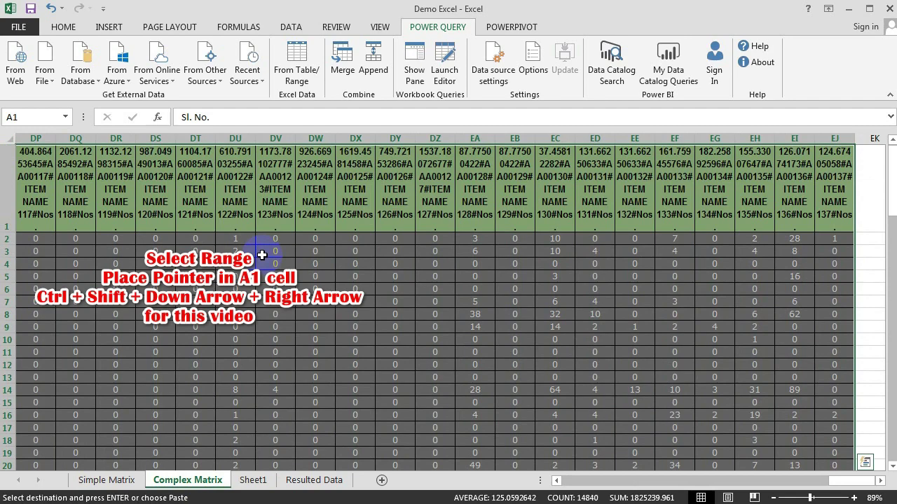
pyautogui.moveTo(837, 482); pyautogui.dragTo(538, 489)
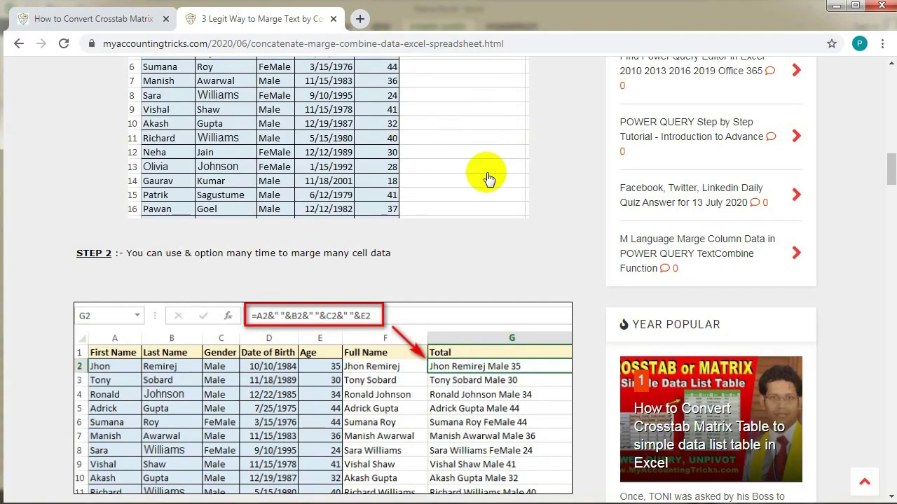
# - In Chrome, search the My Accounting Tricks site for "power query step by step"
pyautogui.scroll(10, 454, 275)
pyautogui.scroll(2, 453, 276)
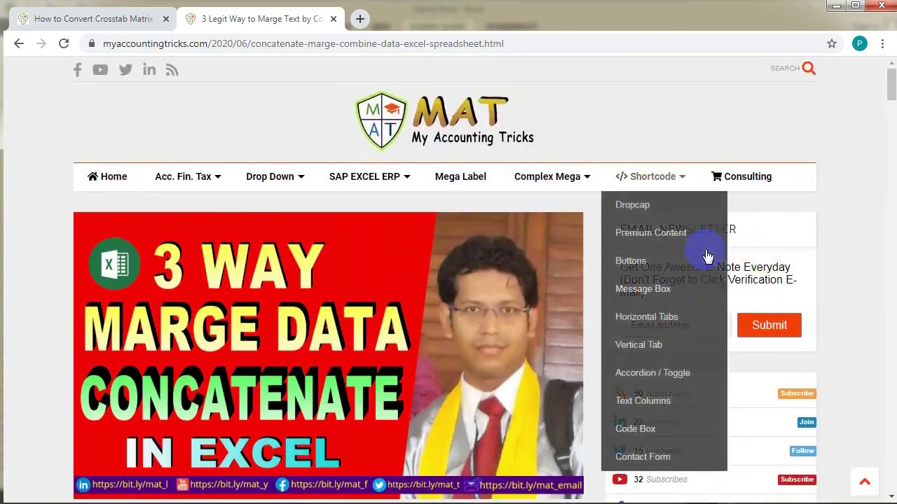
pyautogui.click(792, 70)
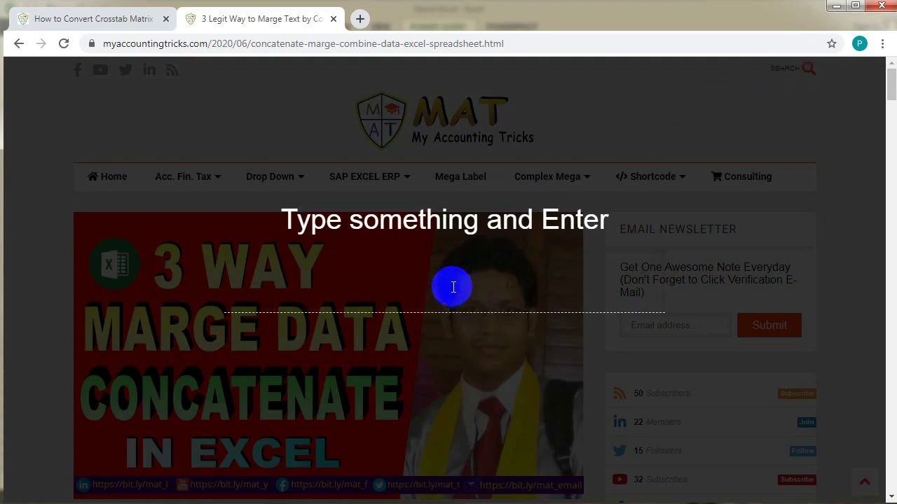
pyautogui.write('poer')
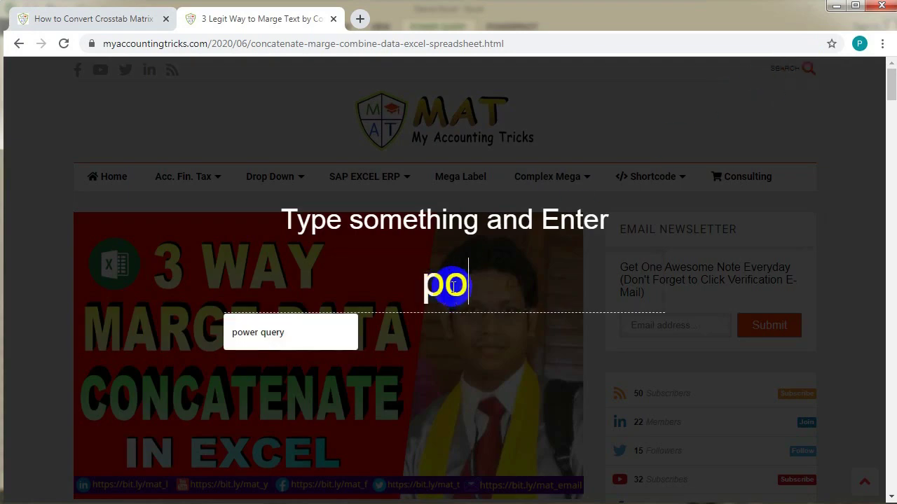
pyautogui.press('BackSpace')
pyautogui.press('BackSpace')
pyautogui.write('we')
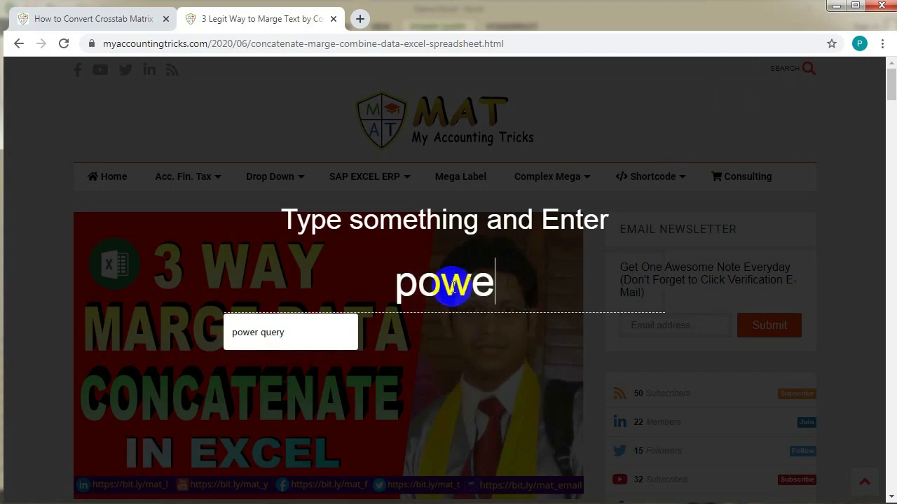
pyautogui.write('r query')
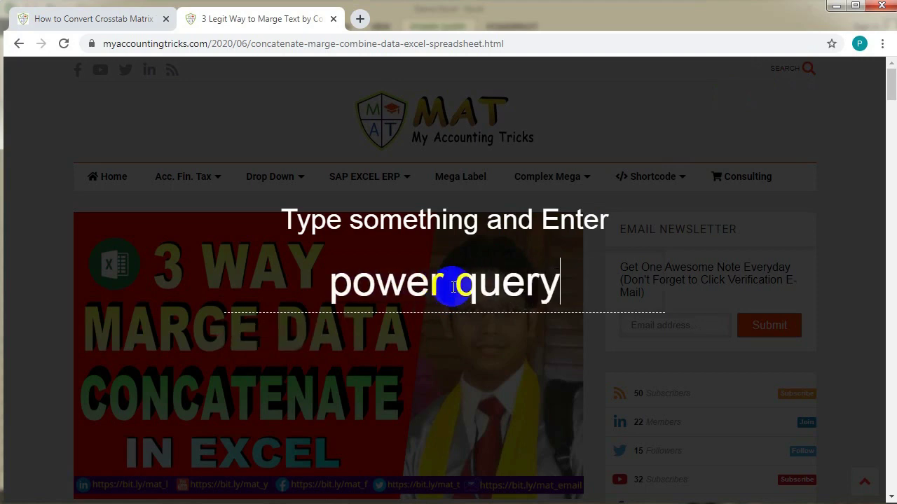
pyautogui.write(' step b')
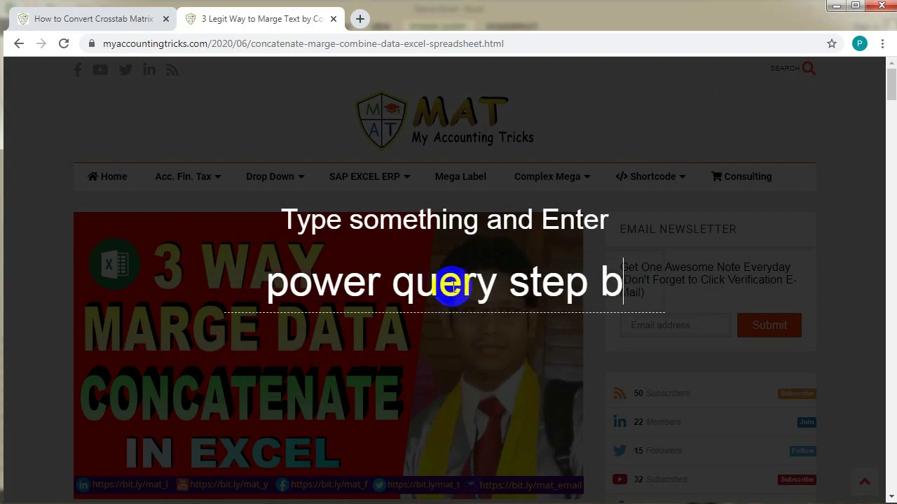
pyautogui.write('y step')
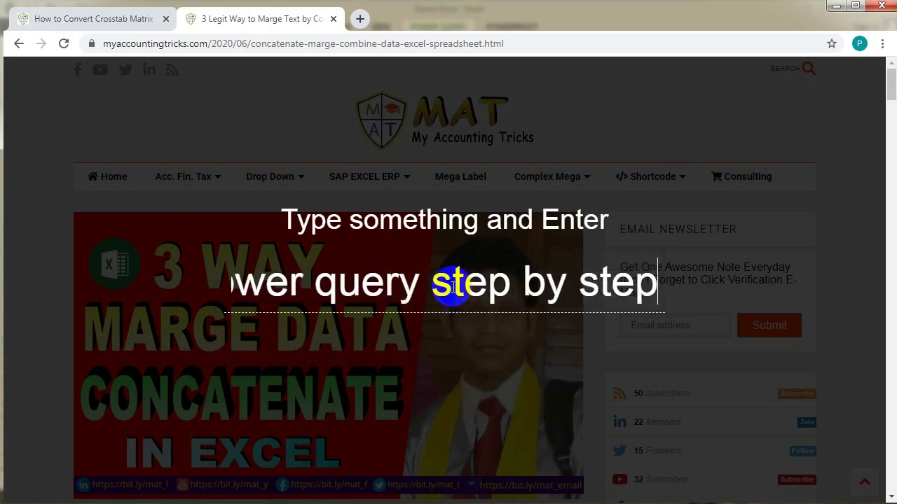
pyautogui.press('Return')
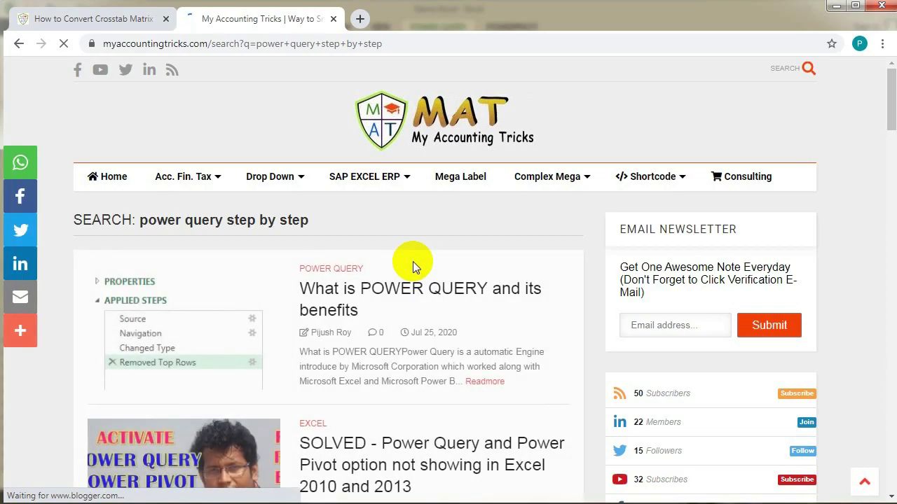
# - Find the "POWER QUERY Step by Step Tutorial - Introduction to Advance" article among the results and open it in a new tab
pyautogui.scroll(-3, 344, 360)
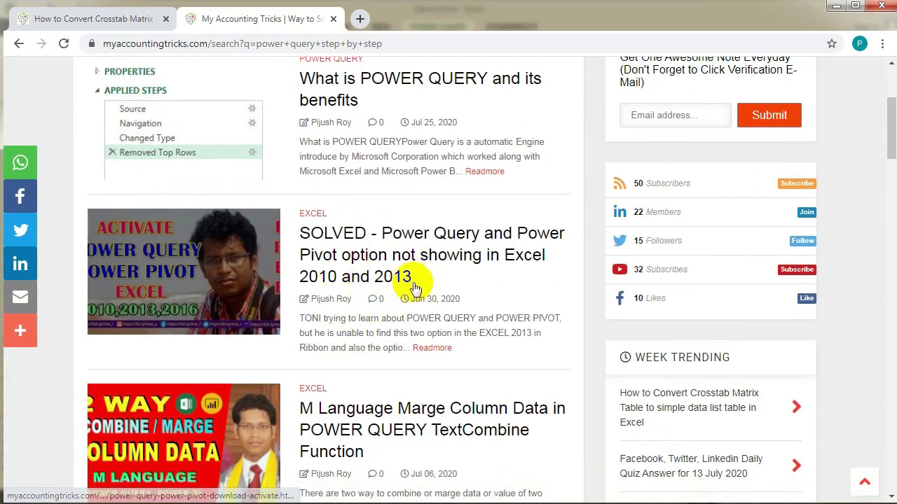
pyautogui.scroll(-9, 408, 304)
pyautogui.scroll(-1, 407, 309)
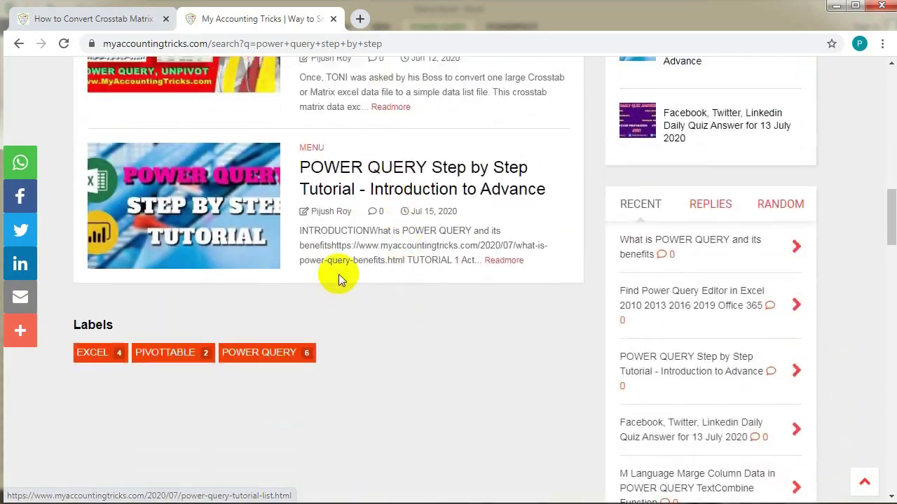
pyautogui.scroll(2, 341, 276)
pyautogui.keyDown('ctrl'); pyautogui.click(359, 287); pyautogui.keyUp('ctrl')
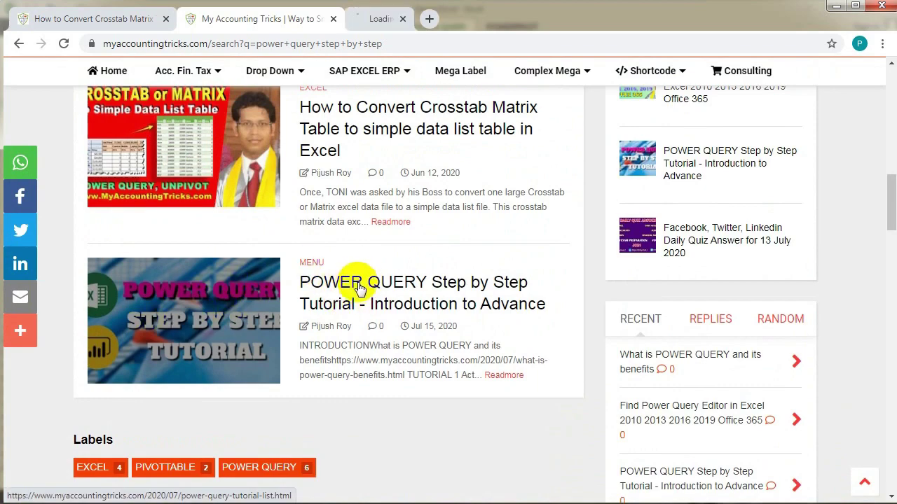
pyautogui.click(382, 19)
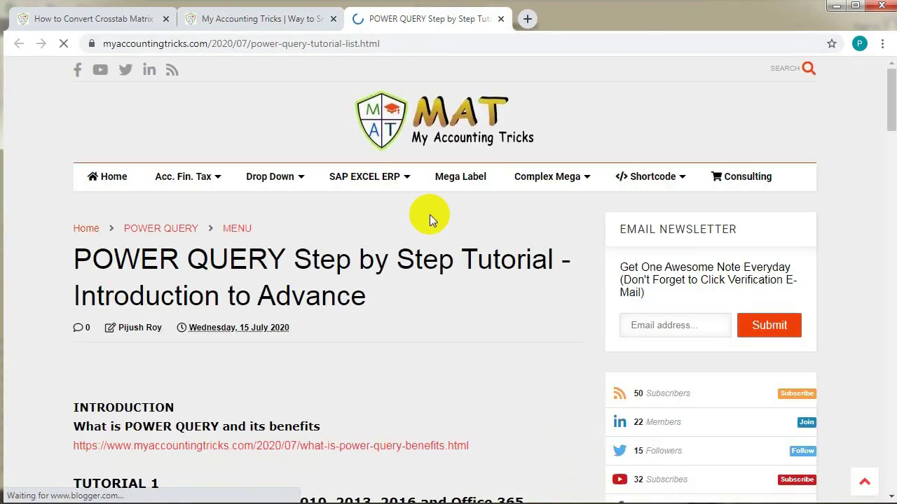
# - Read through the Power Query tutorial list, examining which Excel versions the Tutorial 1 and Tutorial 2 titles cover
pyautogui.scroll(-2, 373, 267)
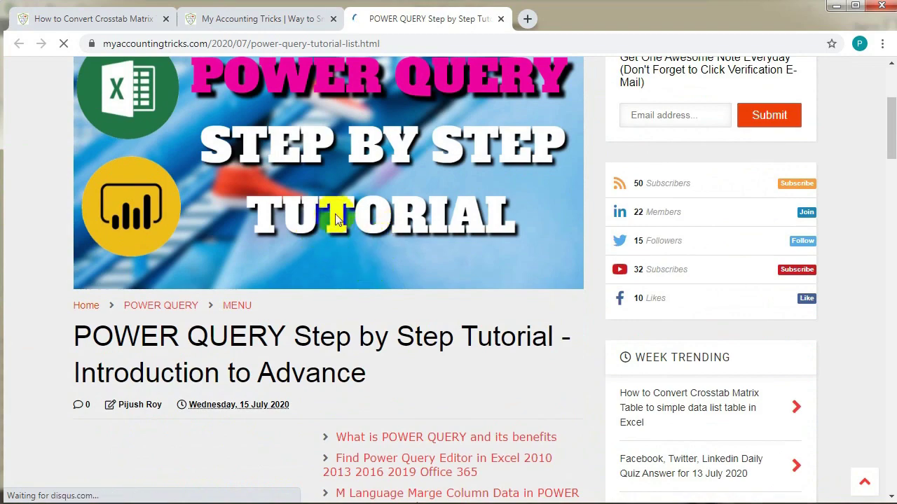
pyautogui.scroll(2, 340, 222)
pyautogui.scroll(-8, 384, 293)
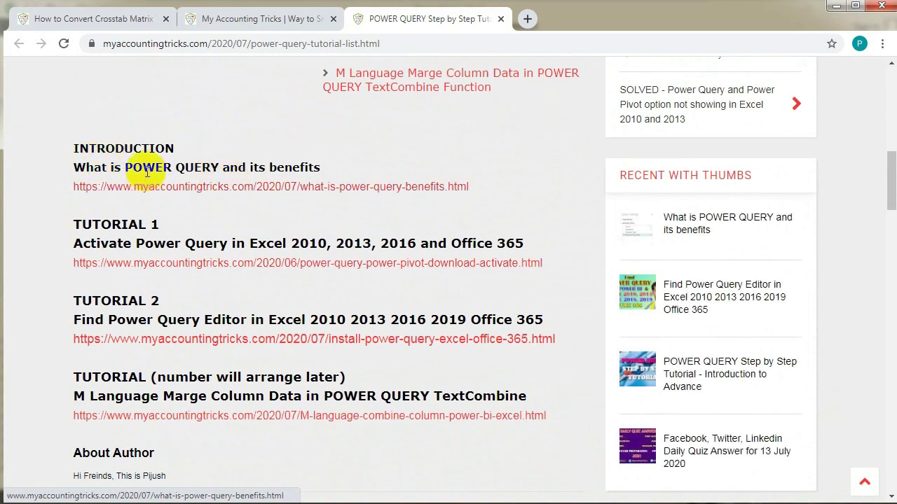
pyautogui.moveTo(290, 243); pyautogui.dragTo(372, 243)
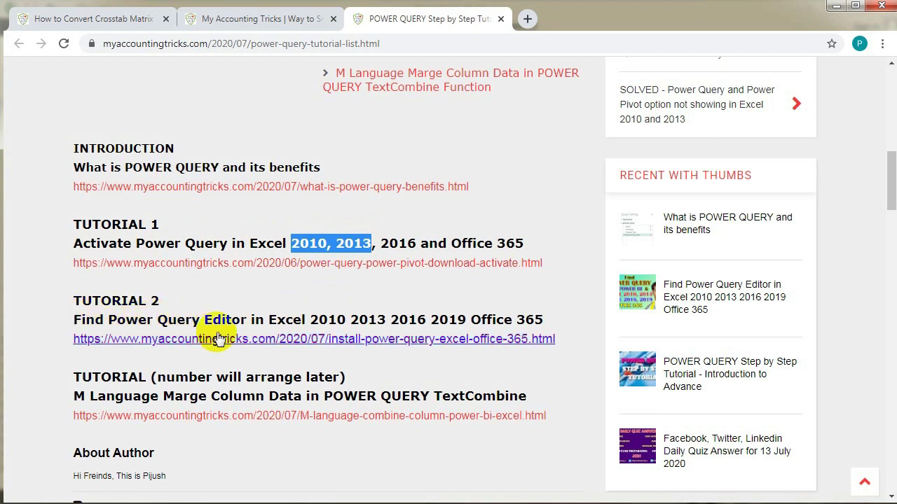
pyautogui.moveTo(312, 321); pyautogui.dragTo(543, 319)
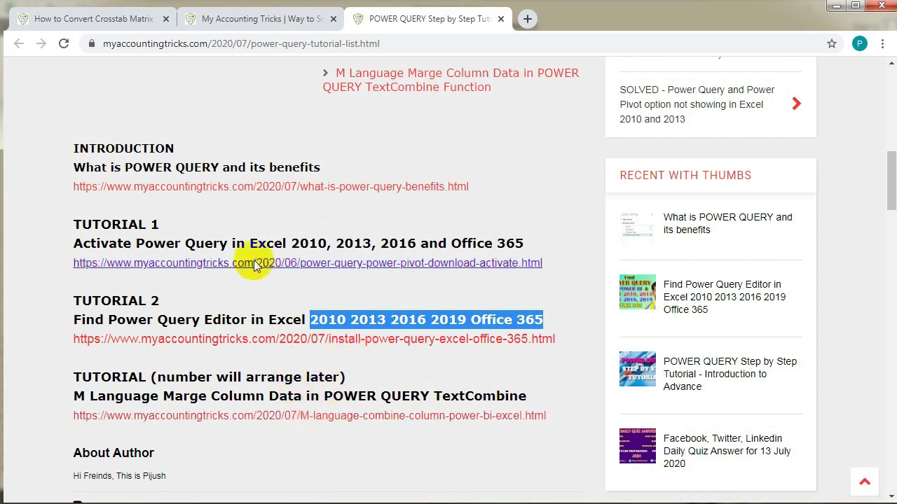
pyautogui.scroll(3, 421, 249)
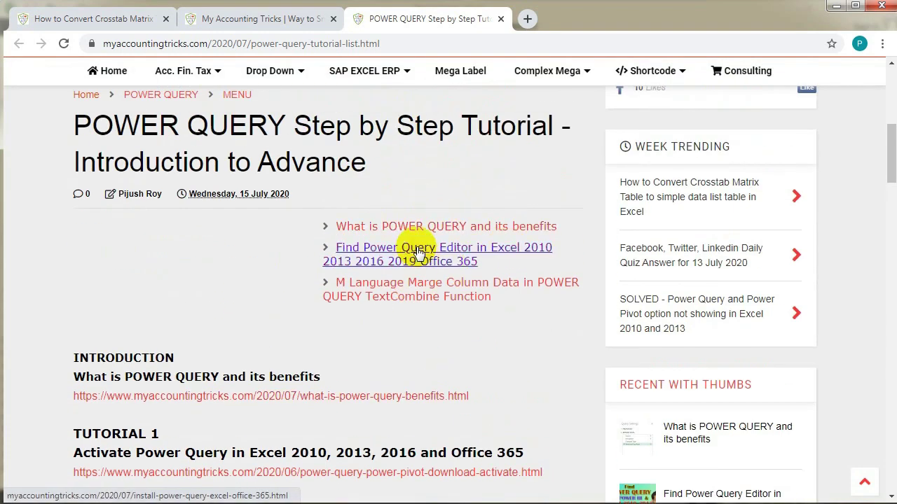
pyautogui.scroll(2, 419, 248)
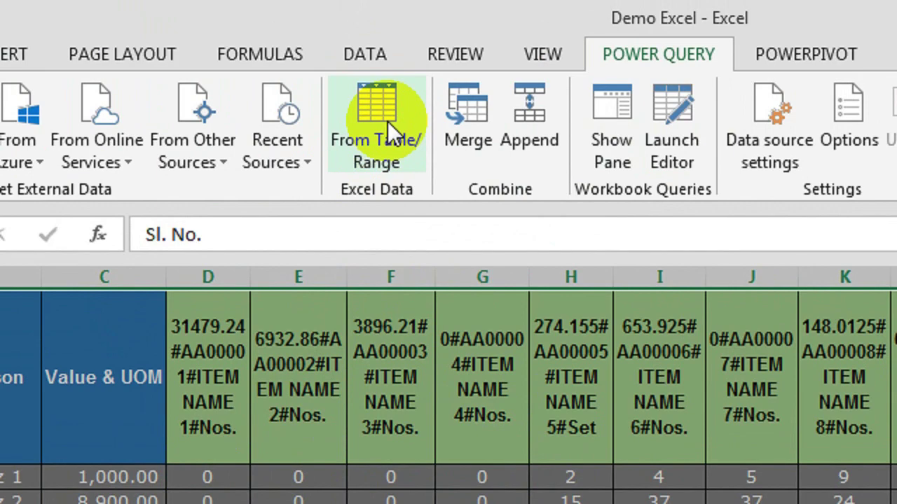
# - Back in Excel, load the selected range $A$1:$EJ$106 into the Power Query Editor as a table with headers
pyautogui.click(391, 127)
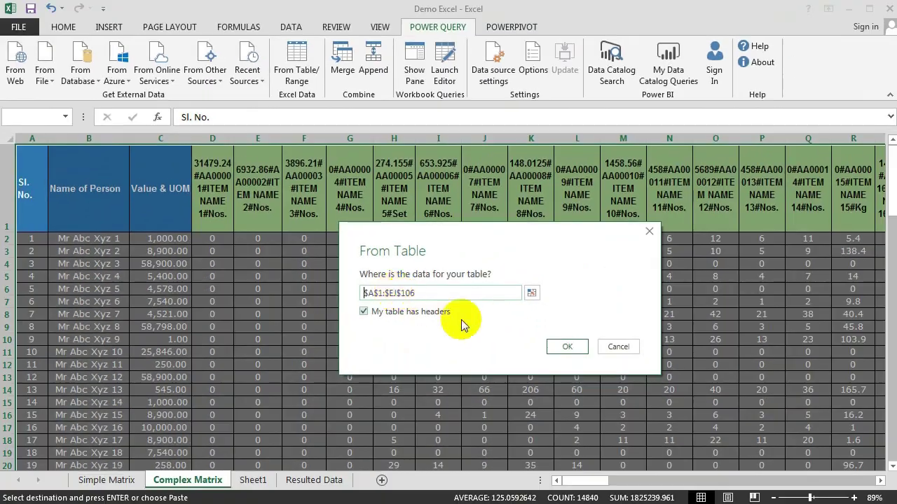
pyautogui.click(566, 346)
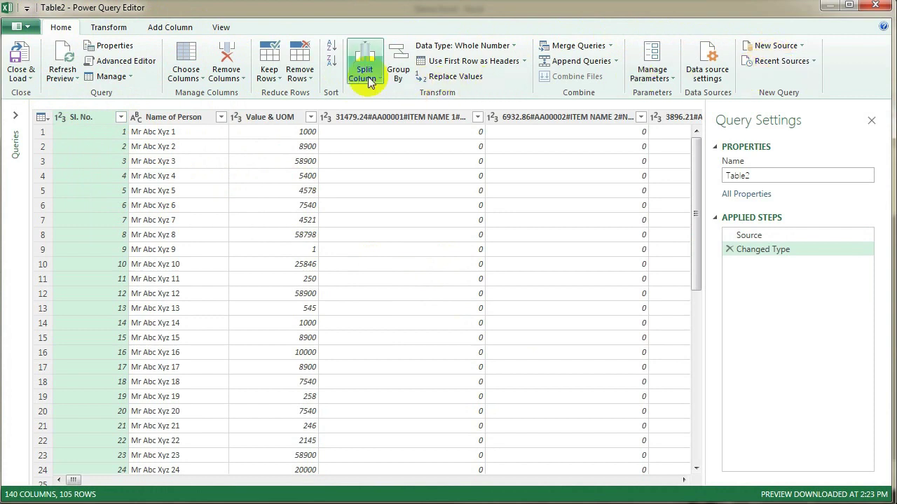
# - Remove the Sl. No. column from the Table2 query
pyautogui.click(113, 29)
pyautogui.scroll(1, 114, 30)
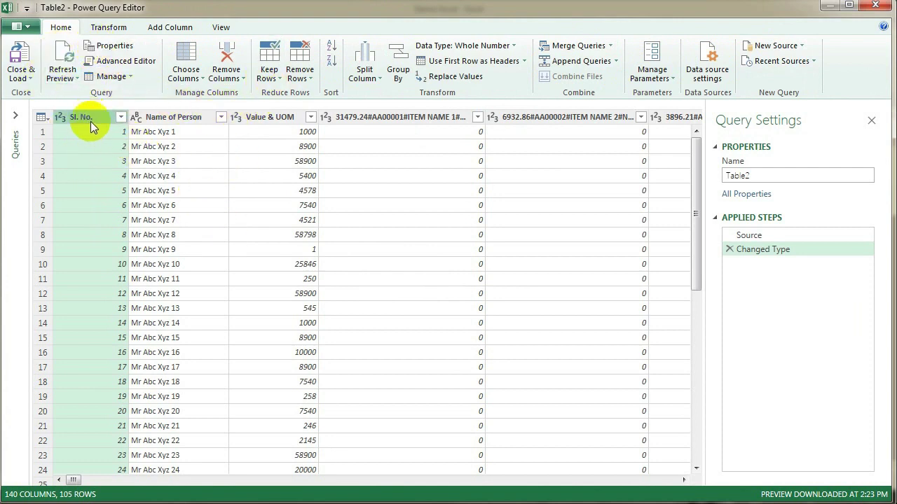
pyautogui.click(230, 78)
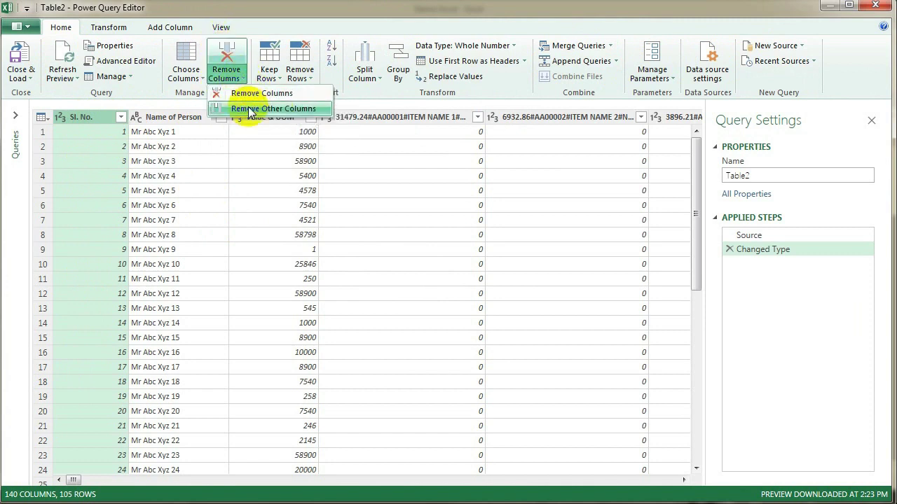
pyautogui.click(202, 78)
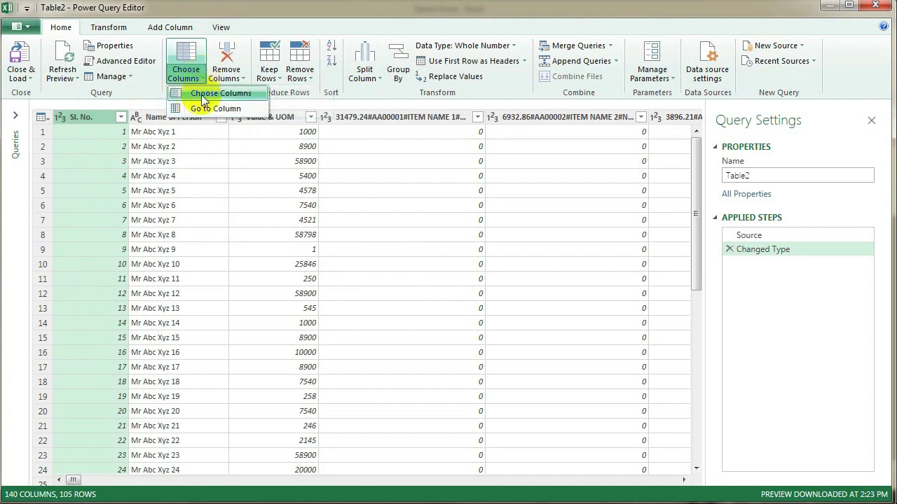
pyautogui.click(90, 116)
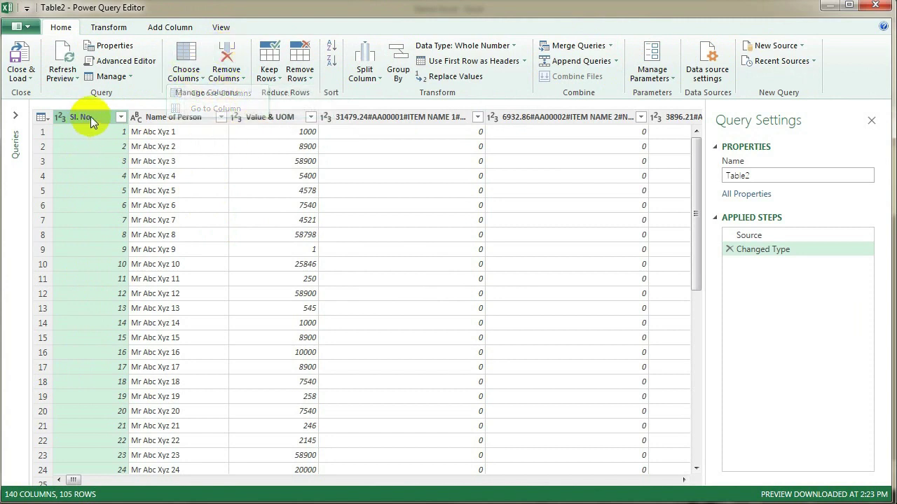
pyautogui.click(230, 50)
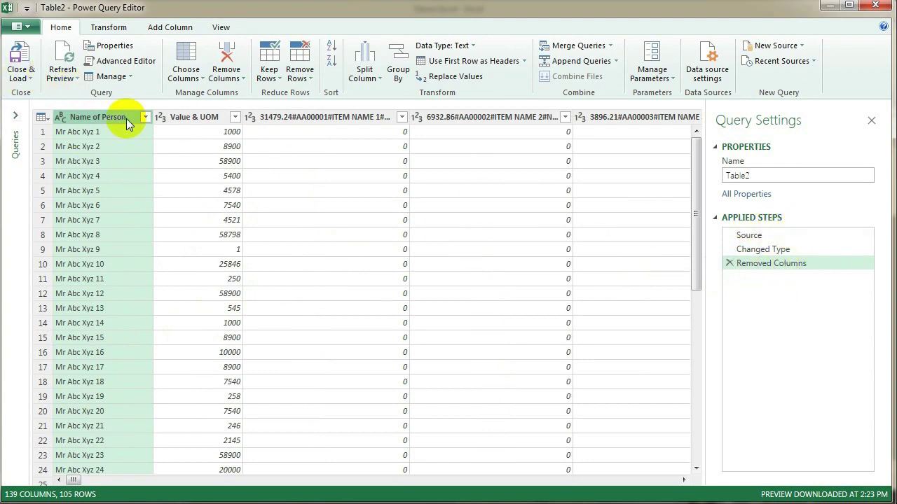
# - Unpivot every column of the query except Name of Person and Value & UOM, using Unpivot Other Columns
pyautogui.keyDown('ctrl'); pyautogui.click(187, 124); pyautogui.keyUp('ctrl')
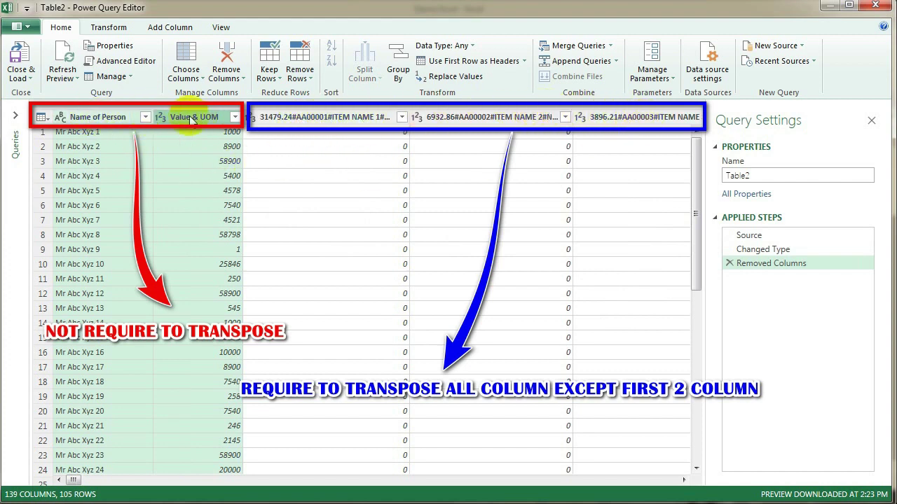
pyautogui.click(111, 31)
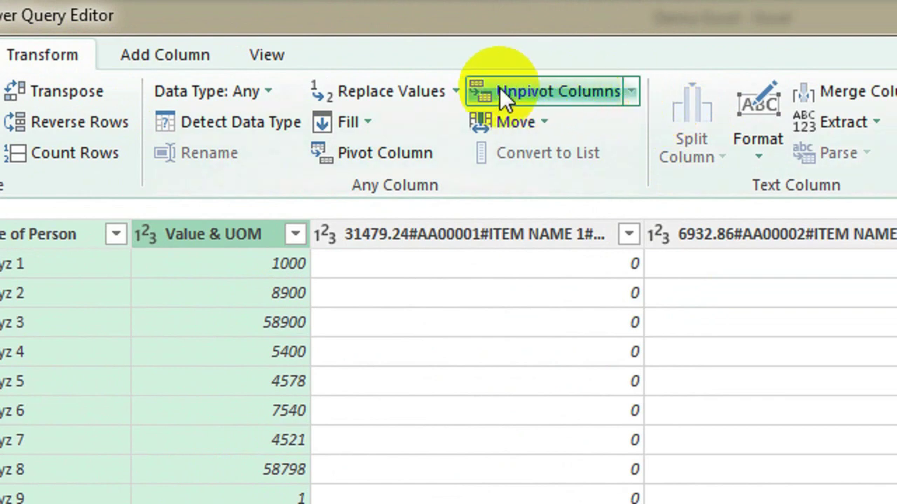
pyautogui.click(632, 98)
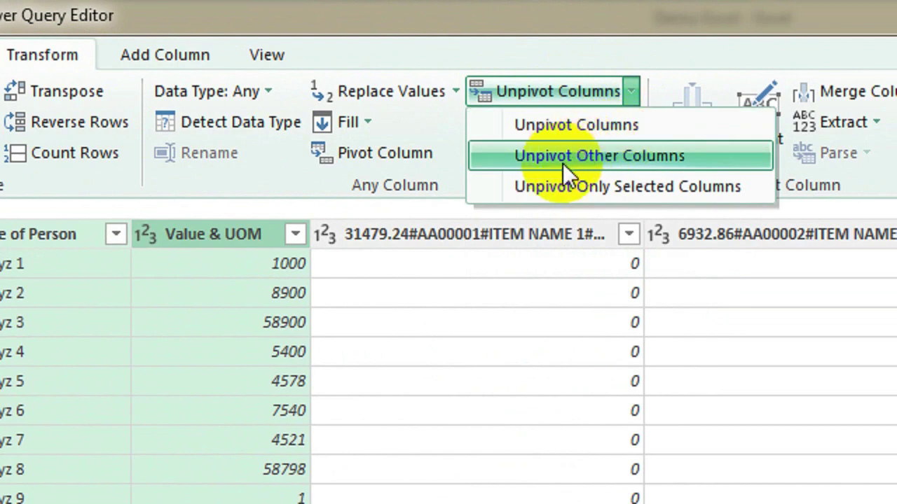
pyautogui.click(609, 158)
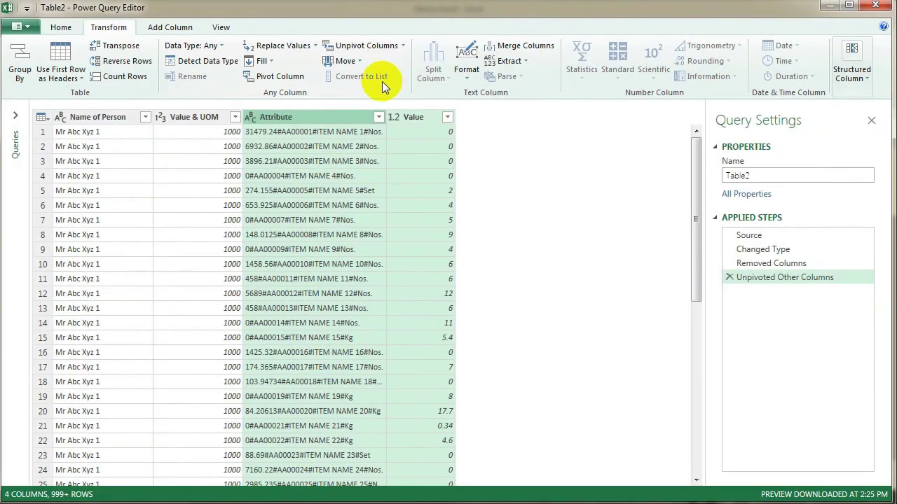
# - Split the Attribute column by the custom delimiter # at each occurrence of the delimiter
pyautogui.click(316, 116)
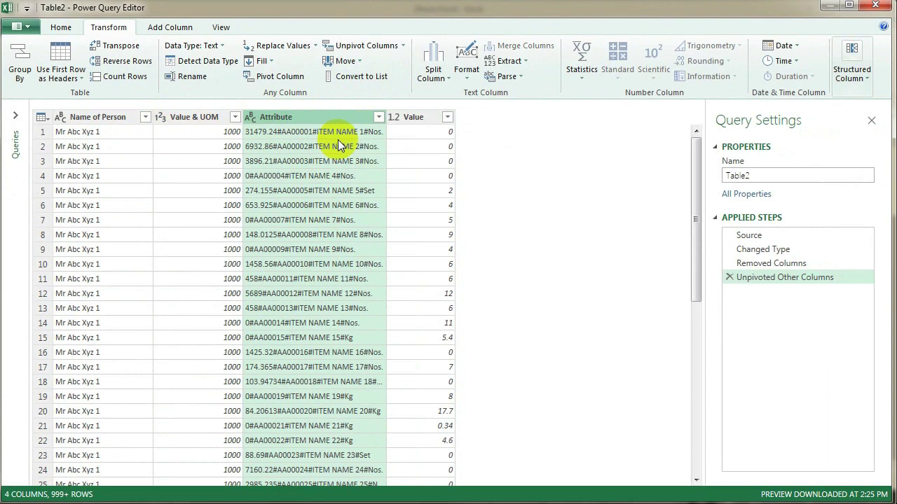
pyautogui.click(442, 77)
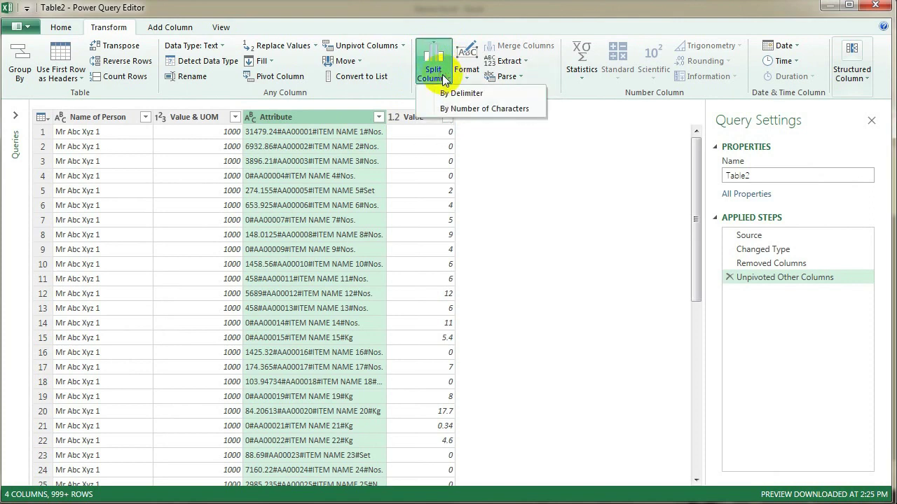
pyautogui.click(479, 94)
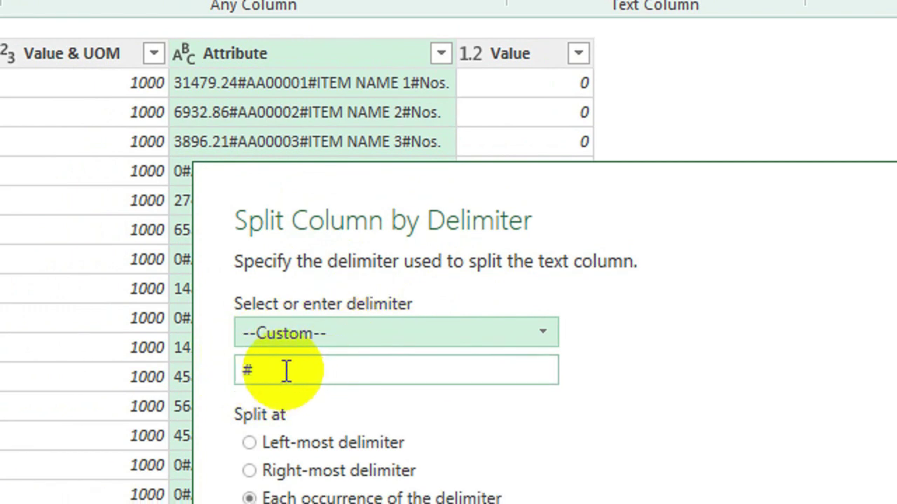
pyautogui.click(287, 372)
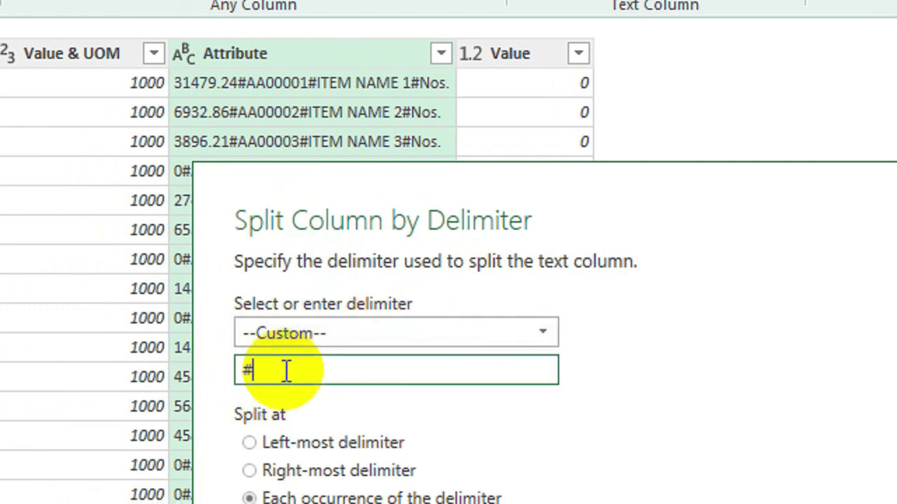
pyautogui.click(542, 335)
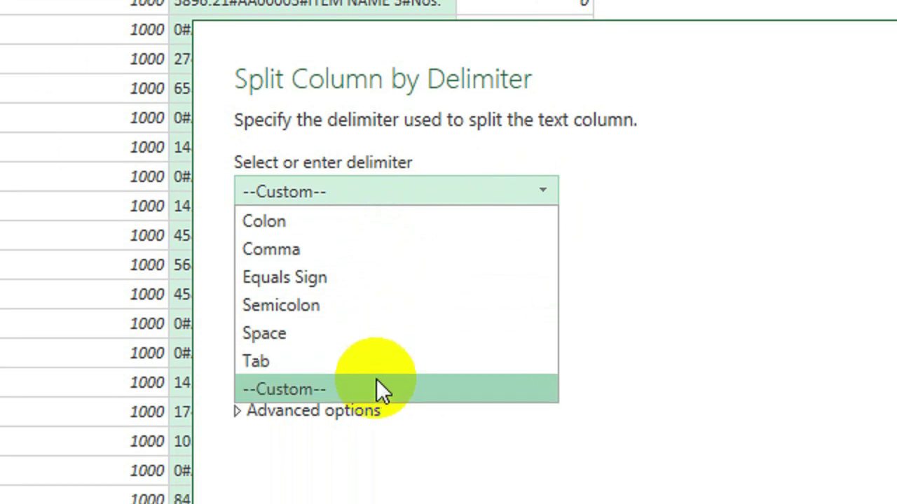
pyautogui.click(380, 404)
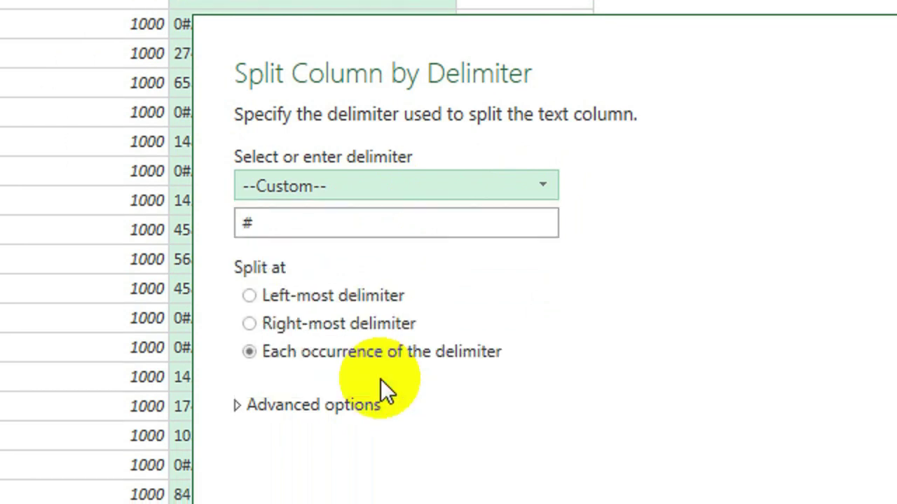
pyautogui.click(256, 223)
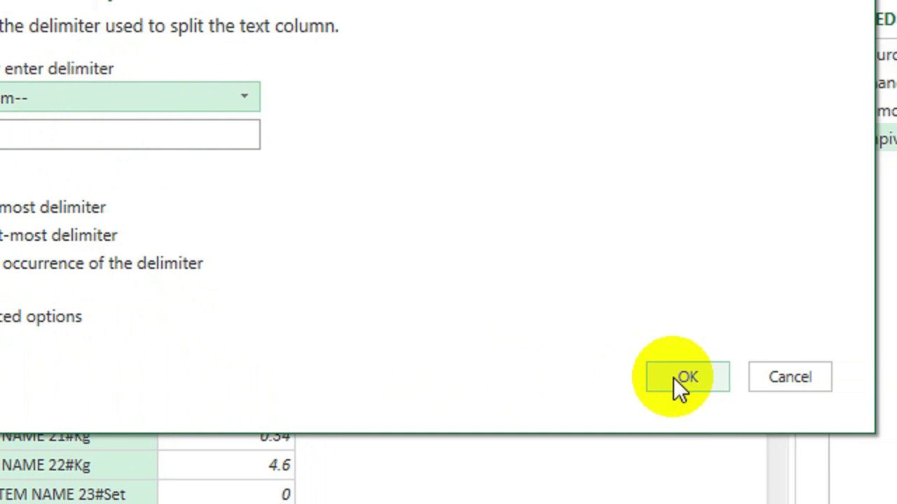
pyautogui.click(673, 378)
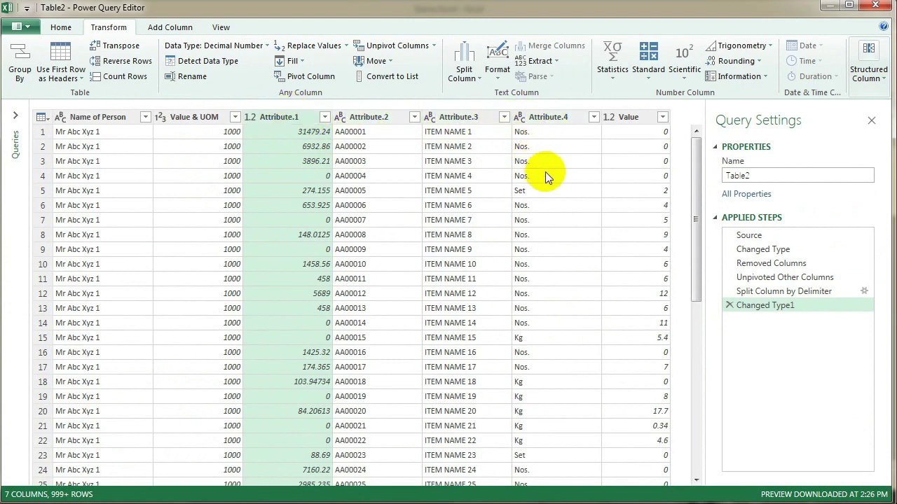
# - Rename the unpivoted Value column as Quantity and the Attribute.4 column as UOM
pyautogui.doubleClick(629, 119)
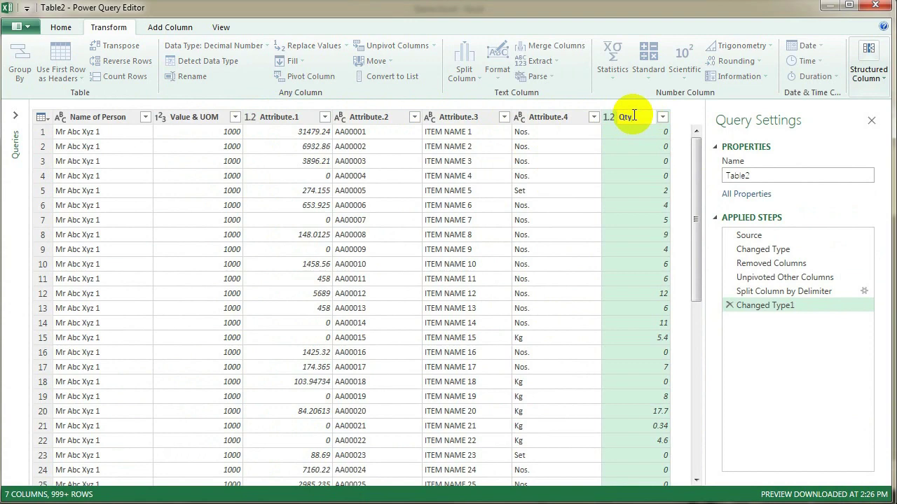
pyautogui.press('BackSpace')
pyautogui.press('BackSpace')
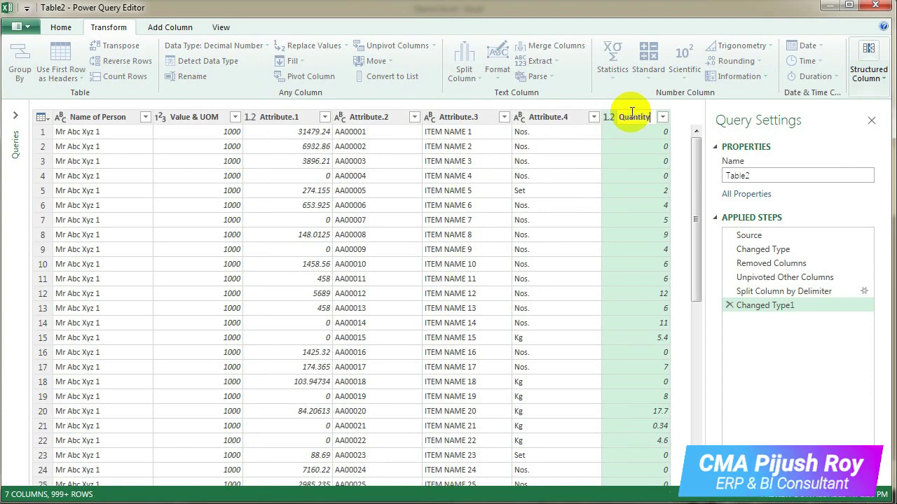
pyautogui.write('uantity')
pyautogui.press('Return')
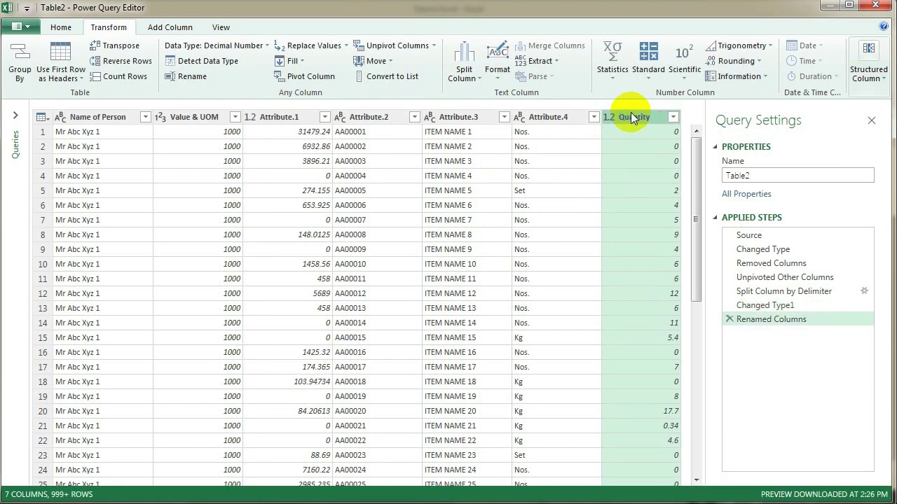
pyautogui.doubleClick(560, 119)
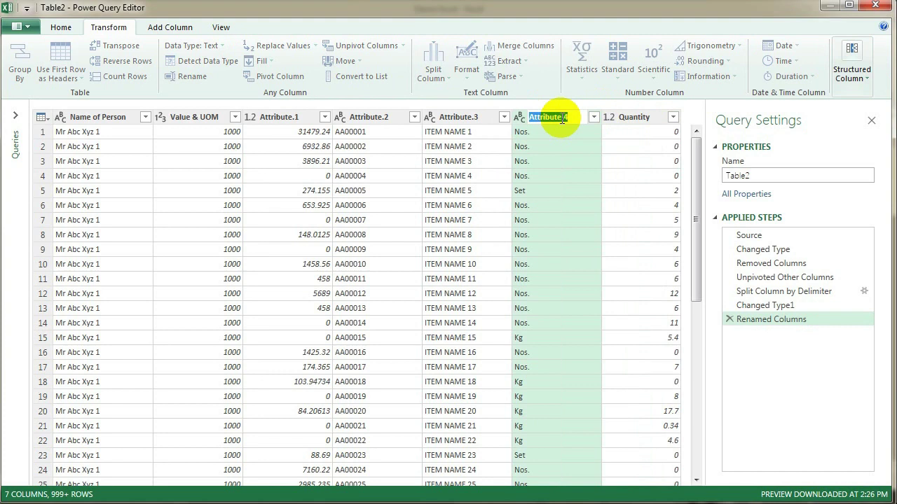
pyautogui.write('UOM')
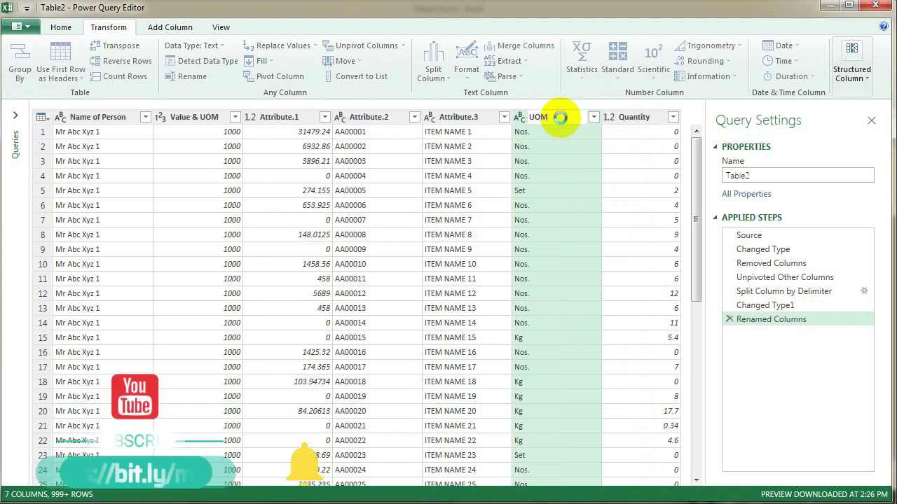
pyautogui.press('Return')
# - Rename the Attribute.3 column as Item Name and the Attribute.2 column as Item ID
pyautogui.doubleClick(449, 117)
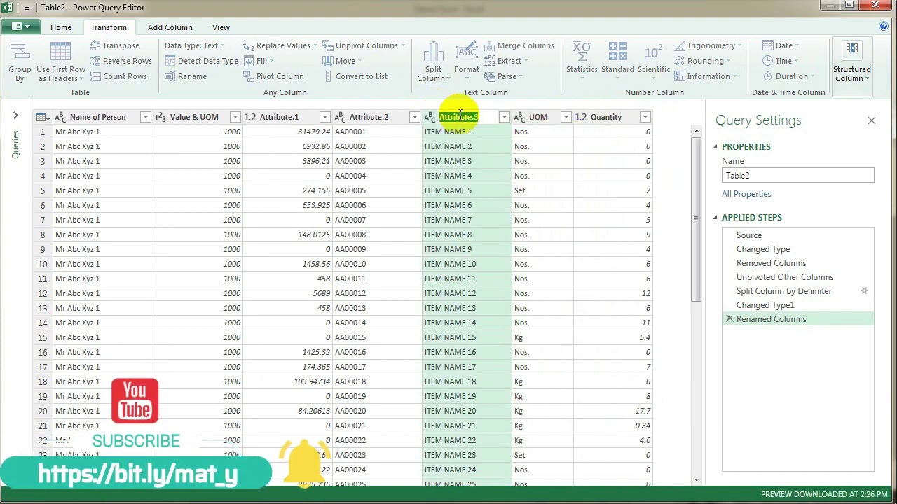
pyautogui.write('Item Name')
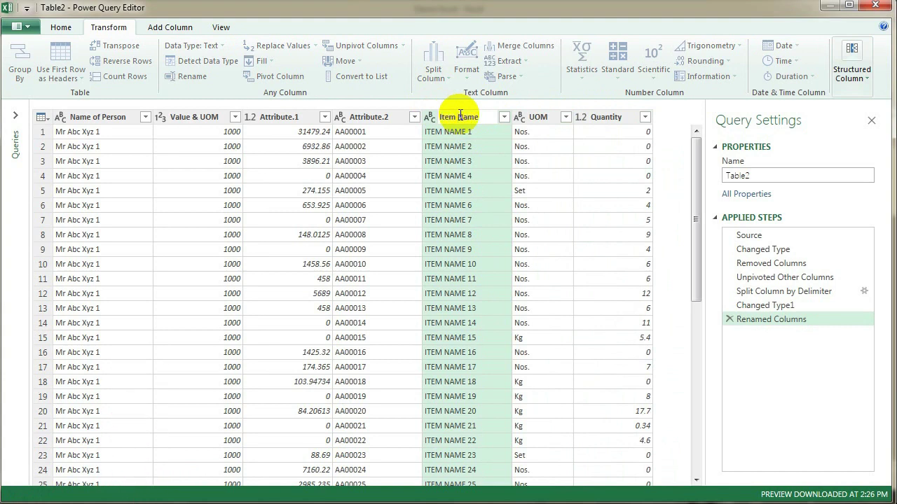
pyautogui.press('Return')
pyautogui.click(371, 119)
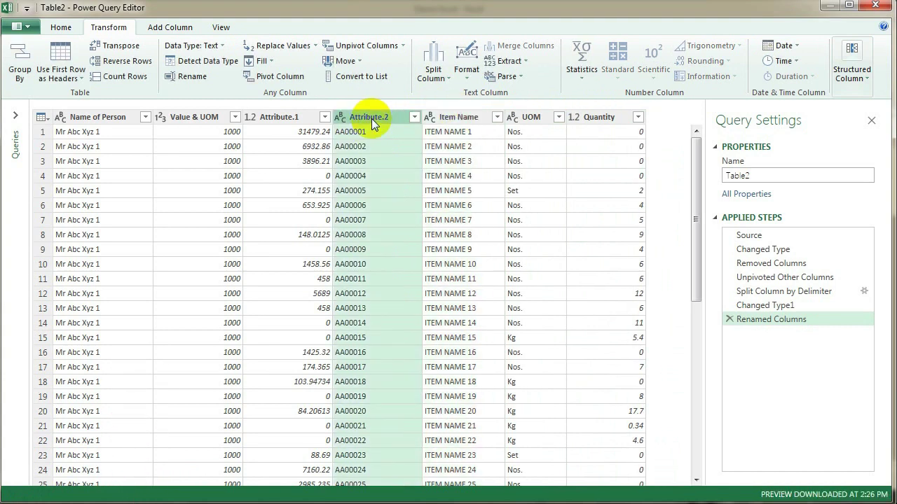
pyautogui.doubleClick(372, 119)
pyautogui.write('Item')
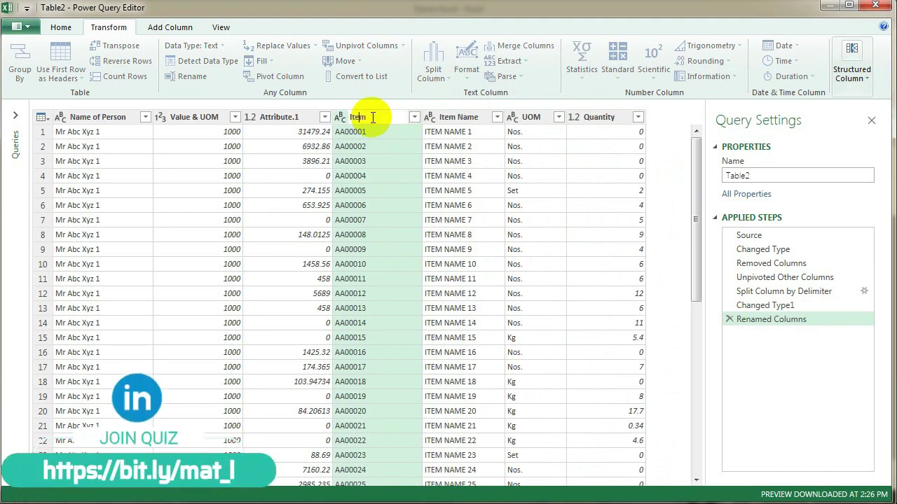
pyautogui.write(' ID')
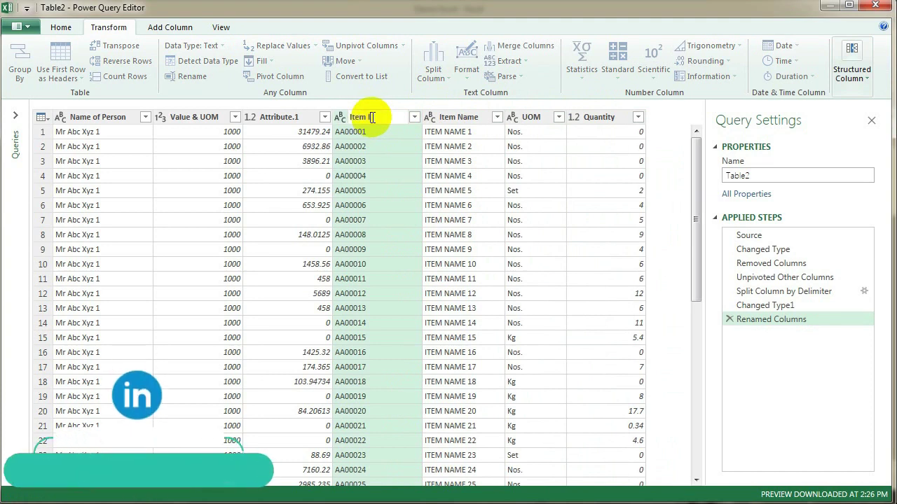
pyautogui.press('Return')
# - Rename the Attribute.1 column as Item Rate and the Value & UOM column as Value
pyautogui.click(283, 118)
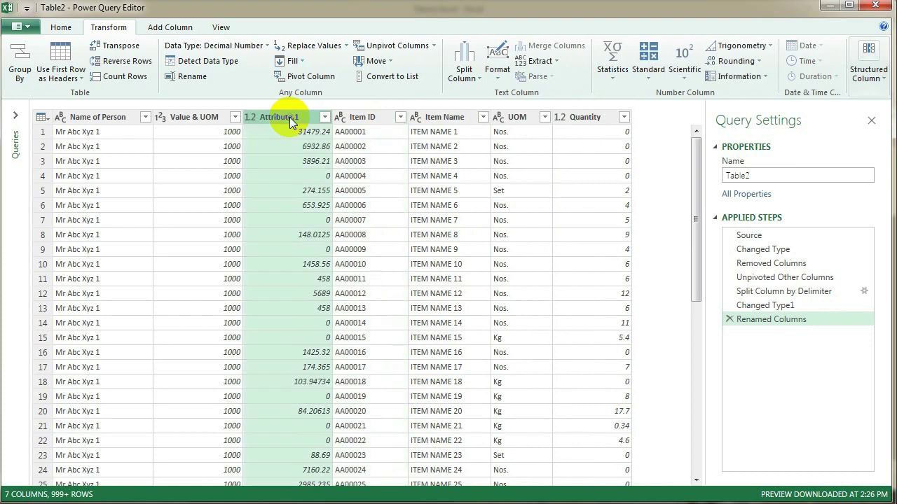
pyautogui.doubleClick(289, 118)
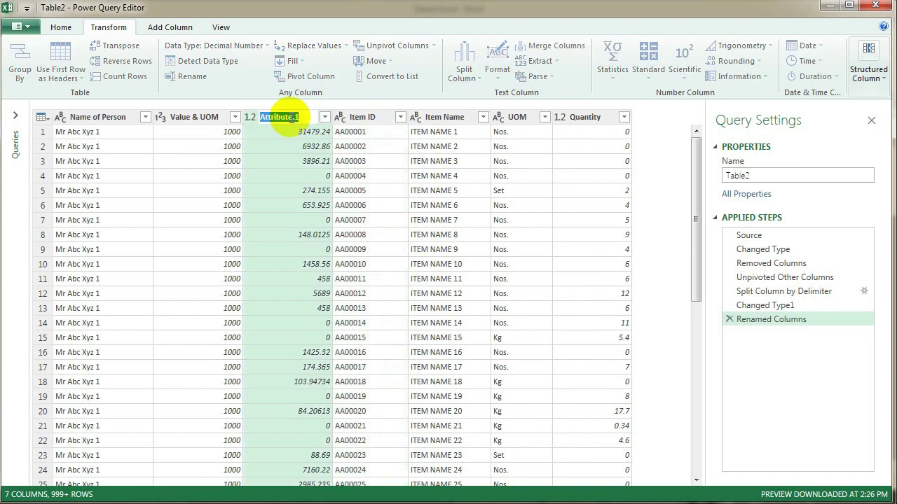
pyautogui.write('Item')
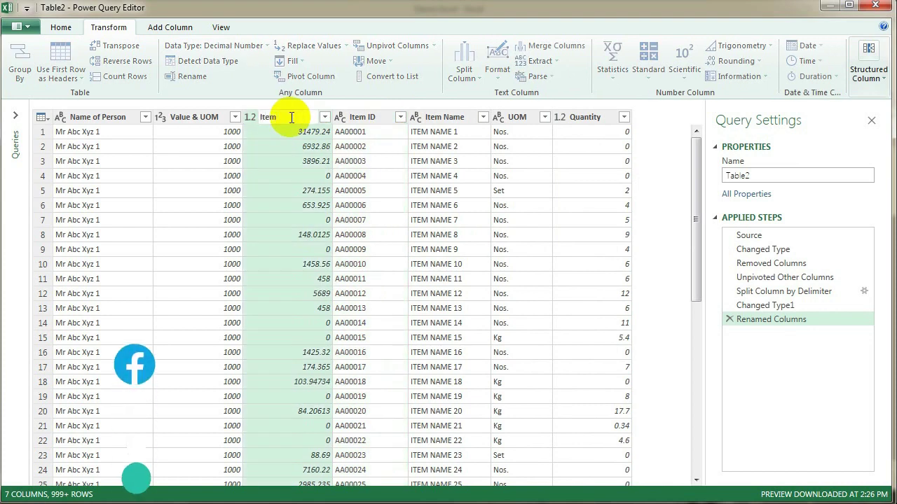
pyautogui.write(' Rate')
pyautogui.press('Return')
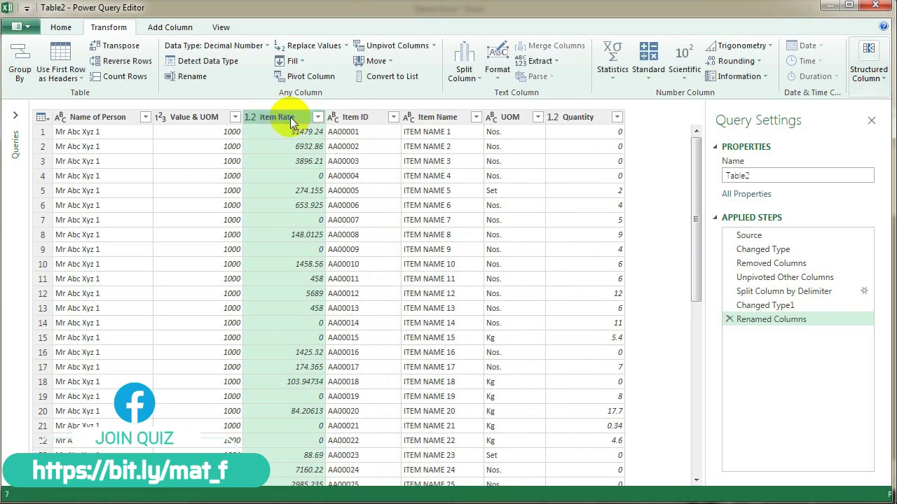
pyautogui.click(208, 120)
pyautogui.doubleClick(211, 117)
pyautogui.write('Val')
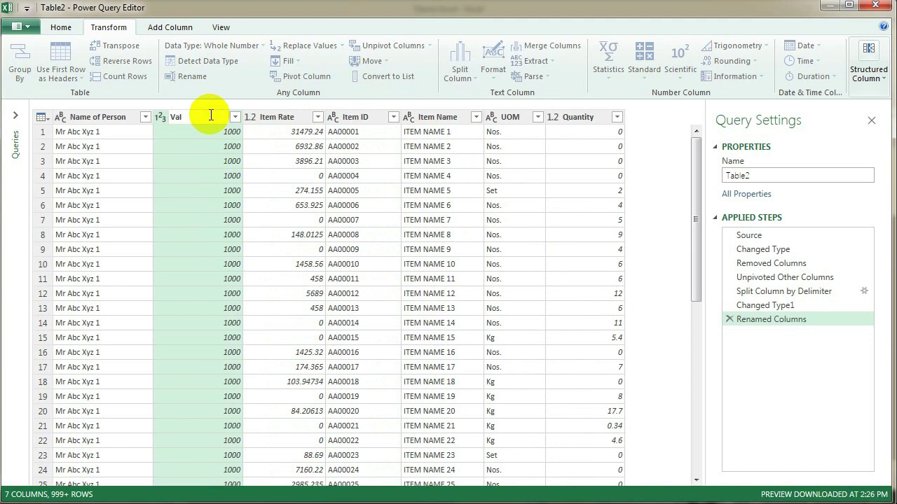
pyautogui.press('Return')
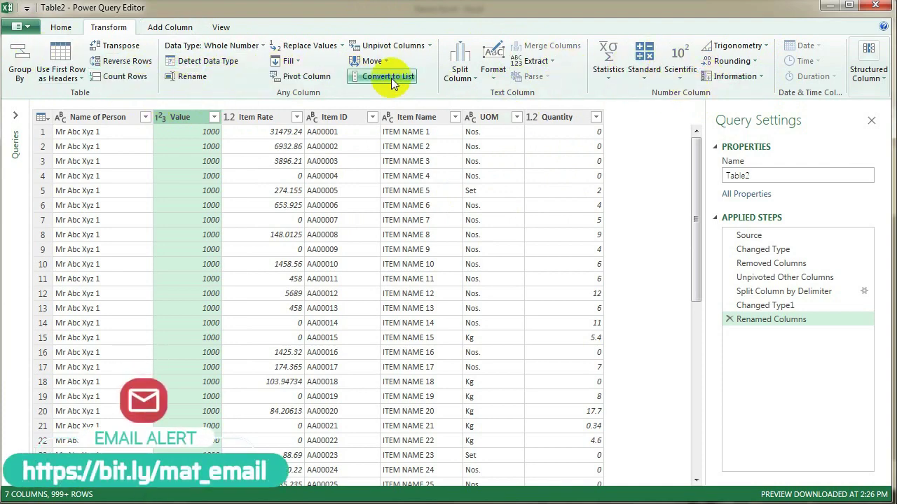
# - Show the list of queries and review the preview refresh options for Table2
pyautogui.click(62, 27)
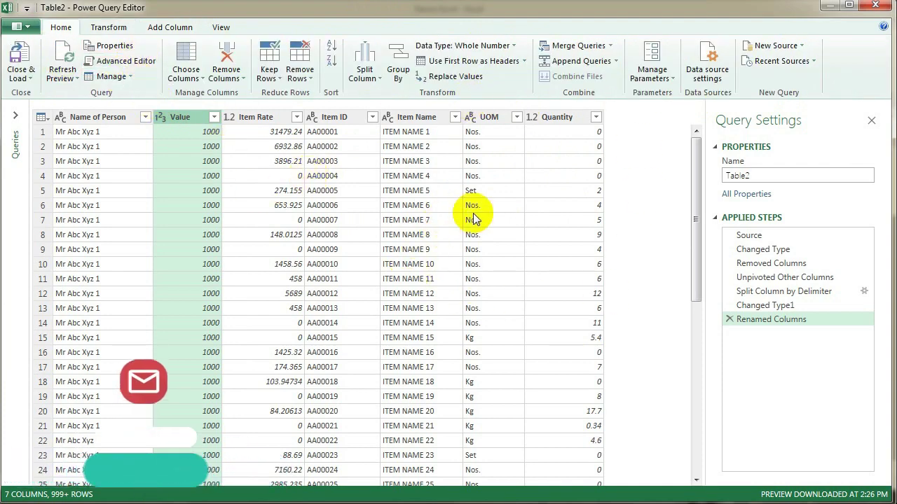
pyautogui.click(16, 115)
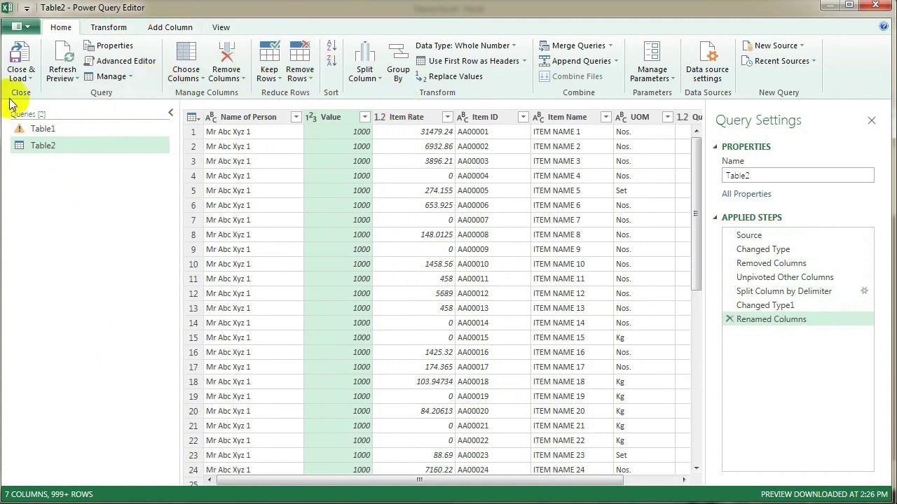
pyautogui.click(71, 79)
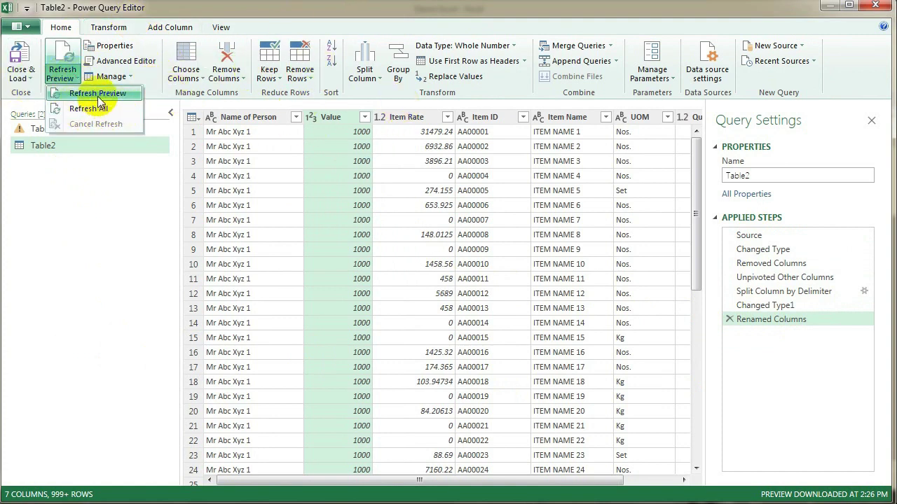
pyautogui.click(45, 147)
pyautogui.click(60, 76)
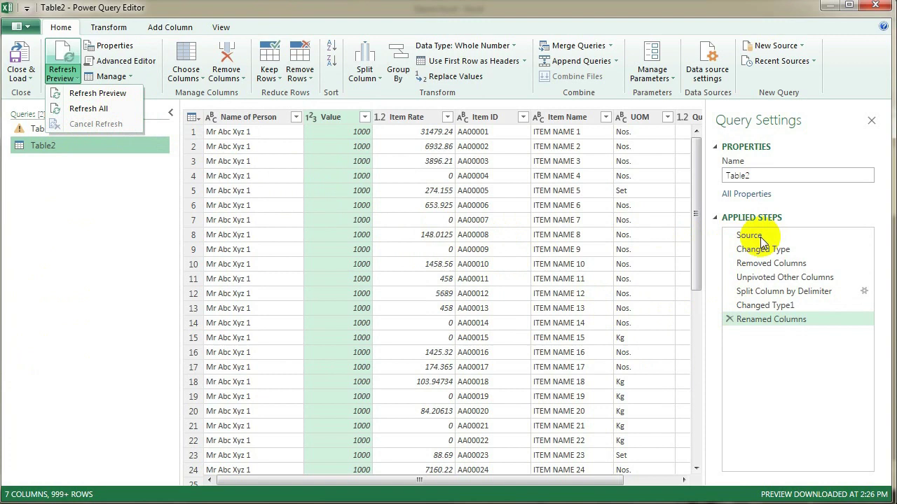
pyautogui.click(156, 236)
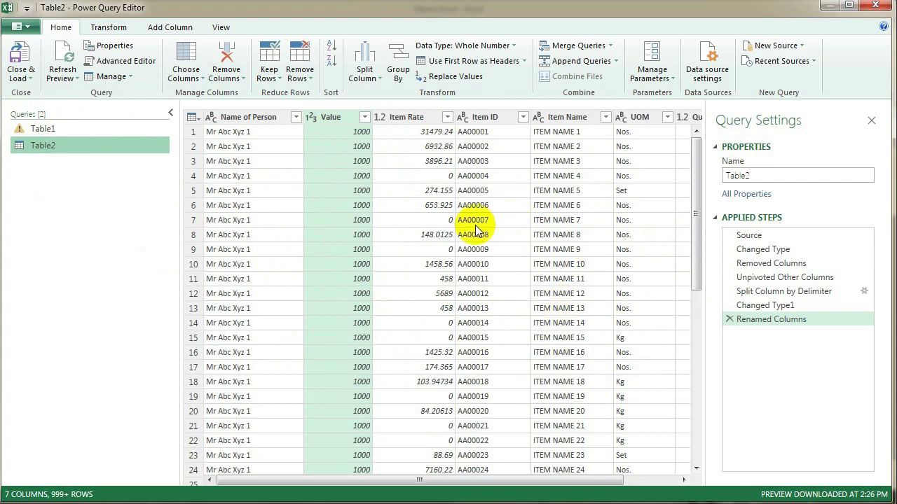
# - Close the query editor, load the Table2 results into a worksheet, and close the Workbook Queries pane
pyautogui.click(27, 53)
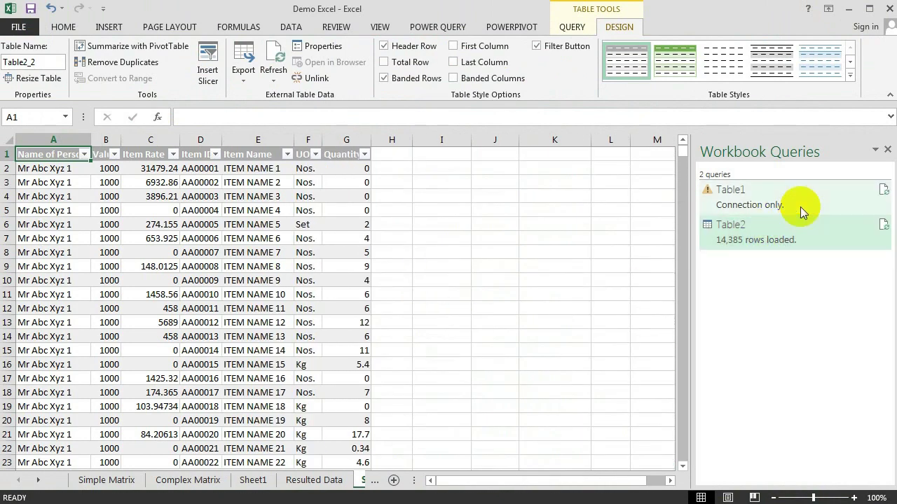
pyautogui.click(887, 151)
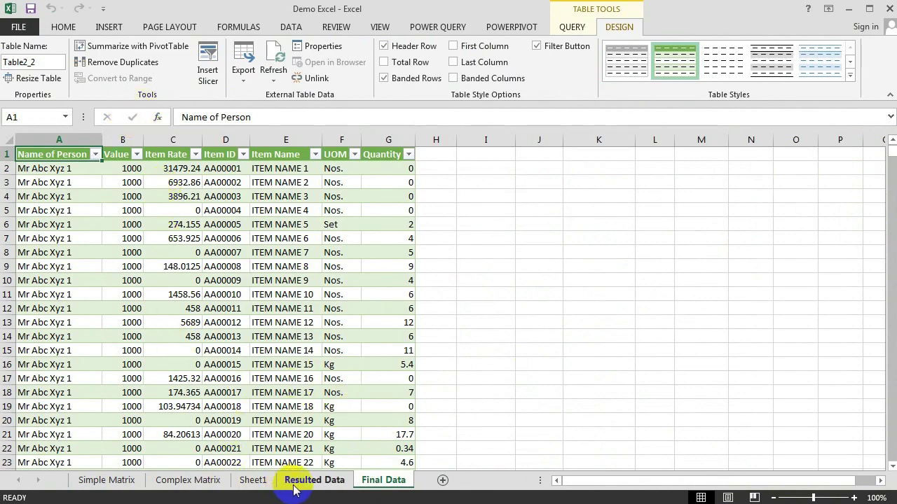
# - Compare the Complex Matrix sheet with the flattened list on the Final Data sheet, examining the matrix's item columns further across
pyautogui.click(183, 480)
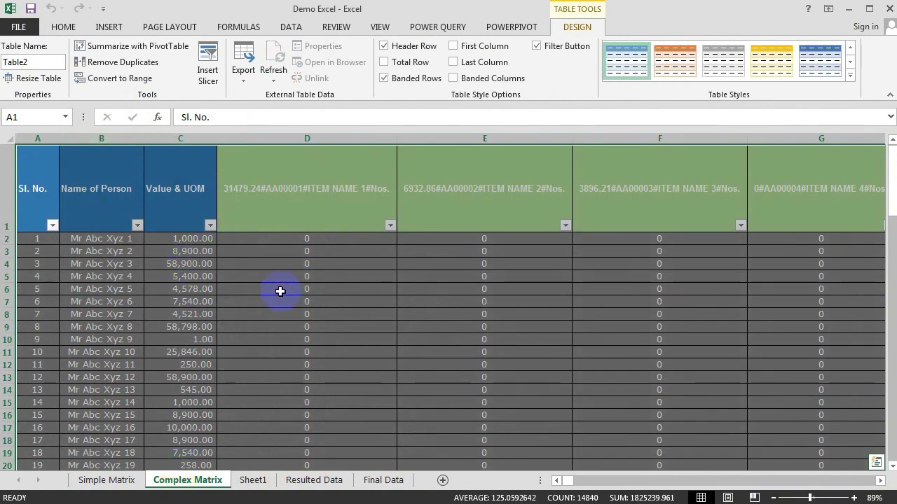
pyautogui.click(378, 481)
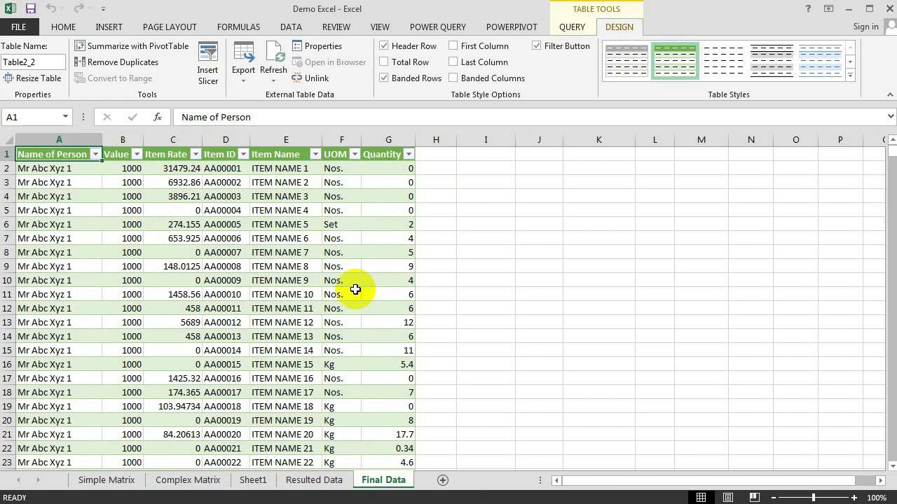
pyautogui.hotkey('ctrl', 'pageup')
pyautogui.hotkey('ctrl', 'pageup')
pyautogui.hotkey('ctrl', 'pageup')
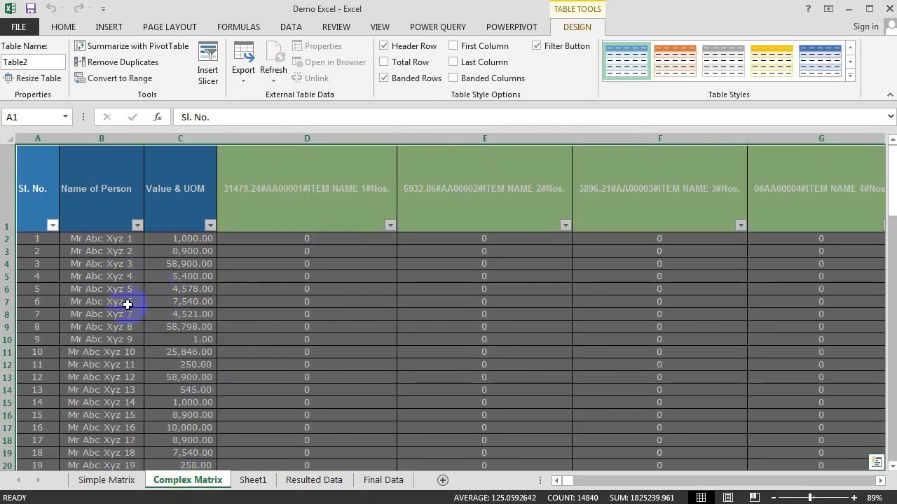
pyautogui.moveTo(571, 483); pyautogui.dragTo(615, 483)
pyautogui.click(587, 327)
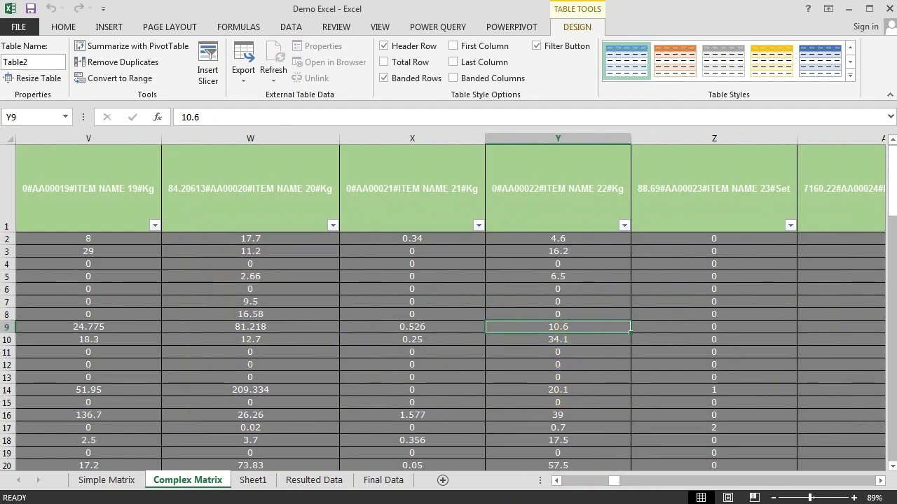
# - Highlight row 9 of the Complex Matrix sheet with a yellow fill and a black font
pyautogui.click(3, 328)
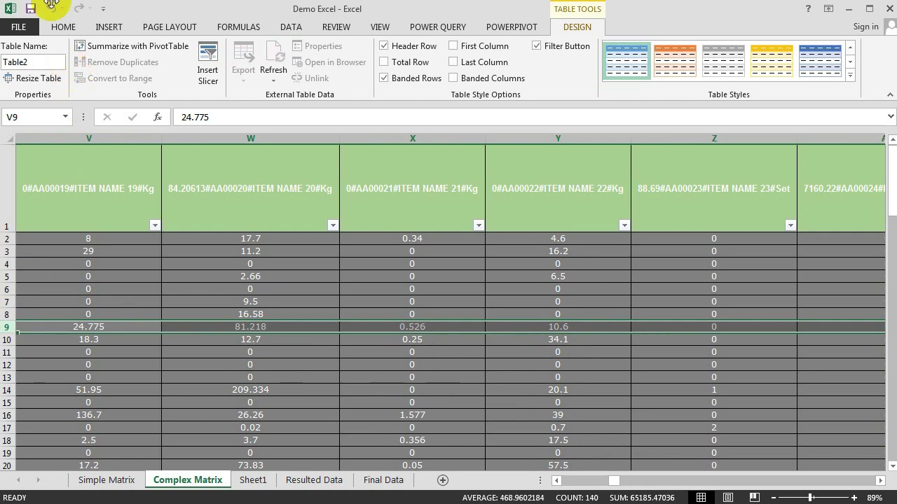
pyautogui.click(62, 25)
pyautogui.click(160, 75)
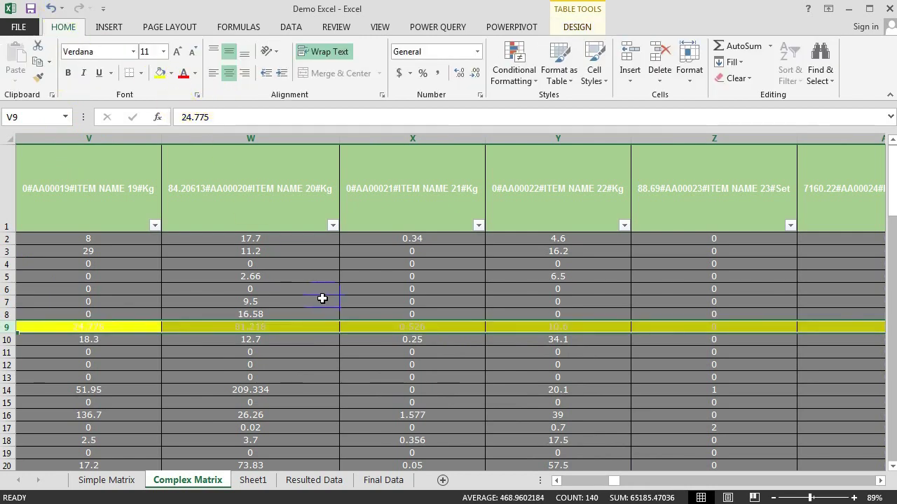
pyautogui.click(194, 73)
pyautogui.click(198, 135)
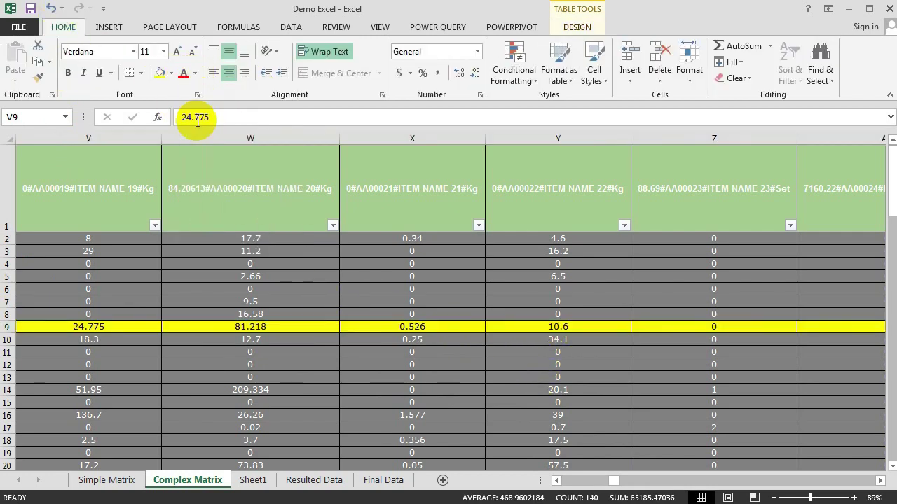
# - Filter the Complex Matrix's Name of Person column to only the person in the highlighted row 9, using the copied name
pyautogui.click(566, 327)
pyautogui.moveTo(620, 480); pyautogui.dragTo(538, 485)
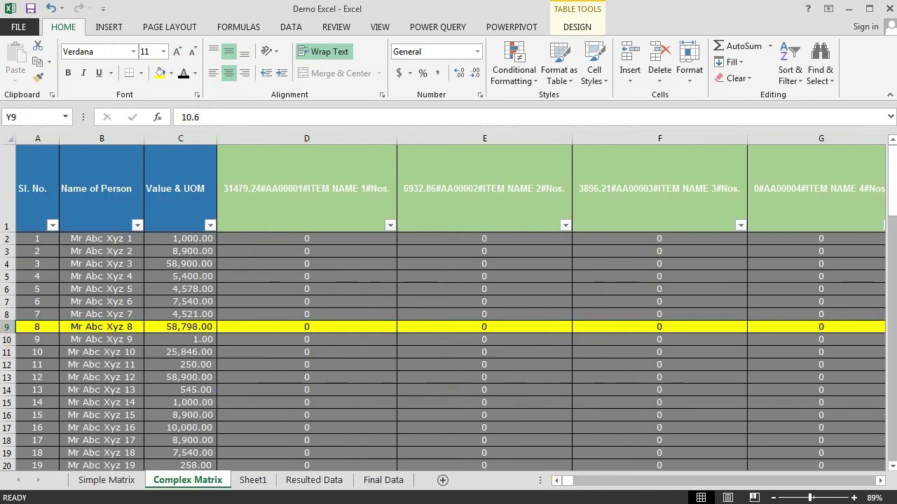
pyautogui.click(98, 327)
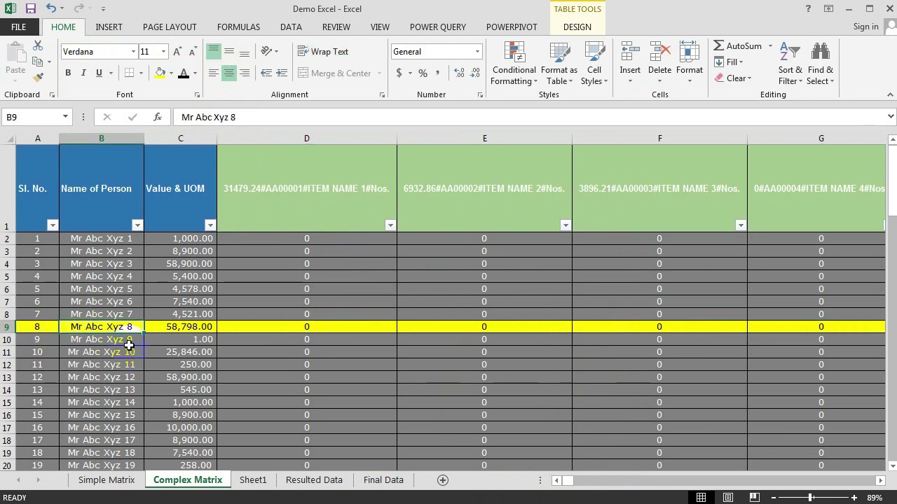
pyautogui.hotkey('ctrl', 'c')
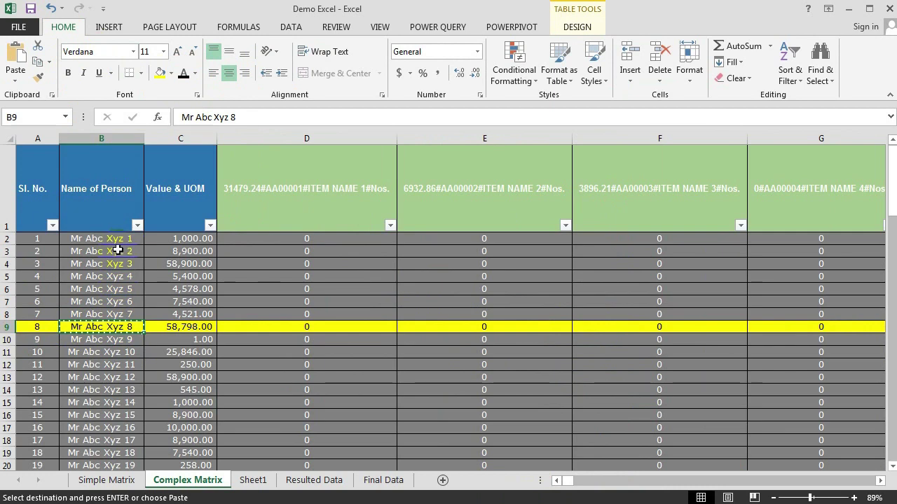
pyautogui.click(137, 225)
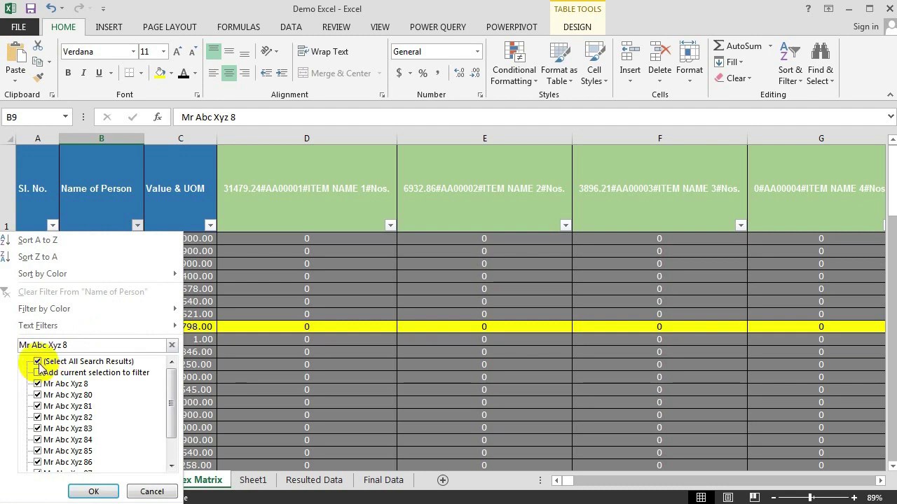
pyautogui.click(90, 493)
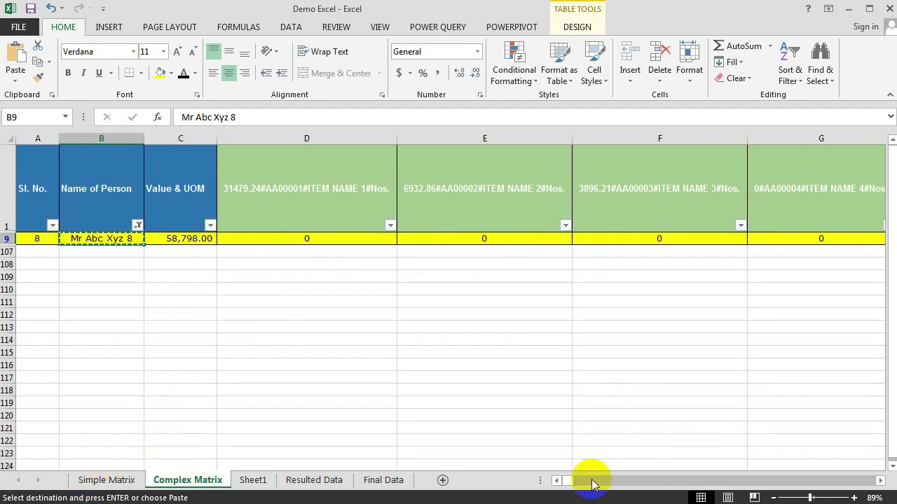
# - Locate that person's ITEM NAME 22 value in the matrix and filter Name of Person on the Final Data sheet to the same person
pyautogui.moveTo(570, 482); pyautogui.dragTo(613, 482)
pyautogui.click(742, 239)
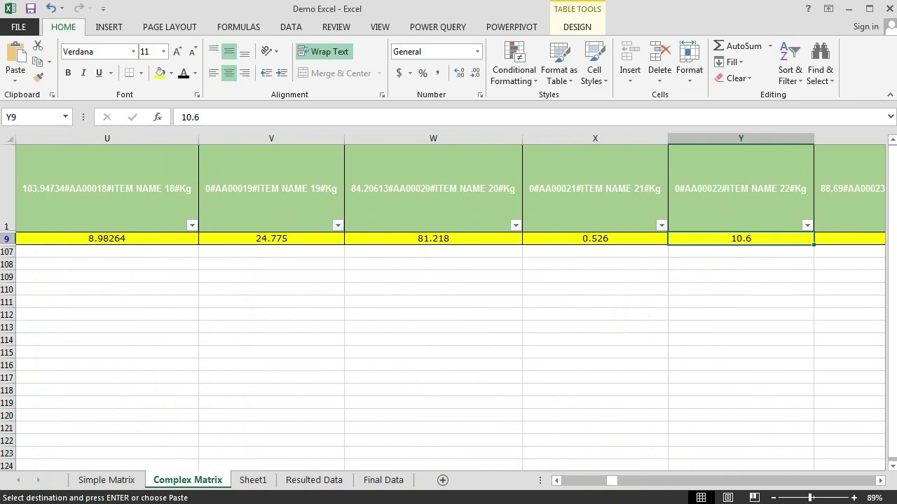
pyautogui.click(387, 481)
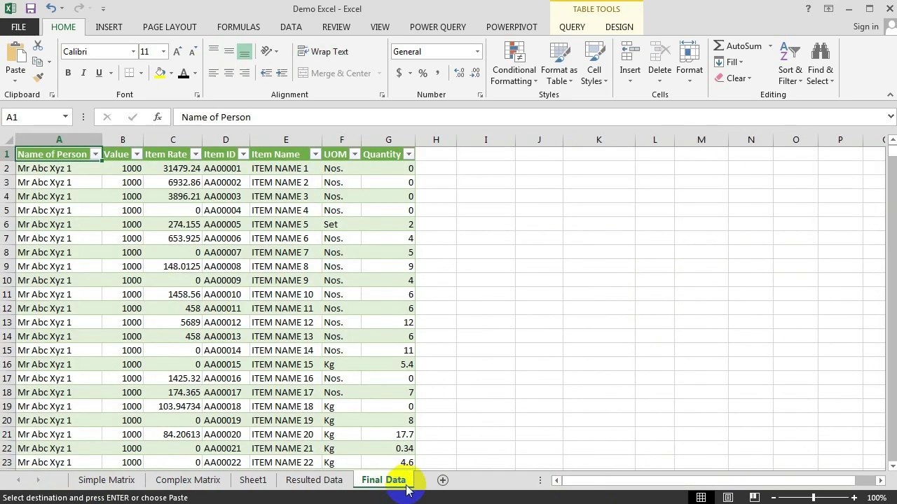
pyautogui.click(95, 154)
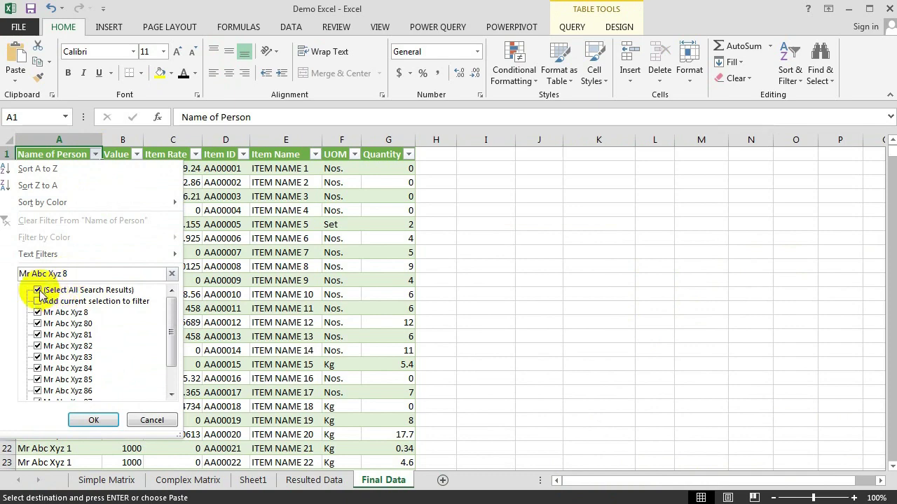
pyautogui.click(90, 420)
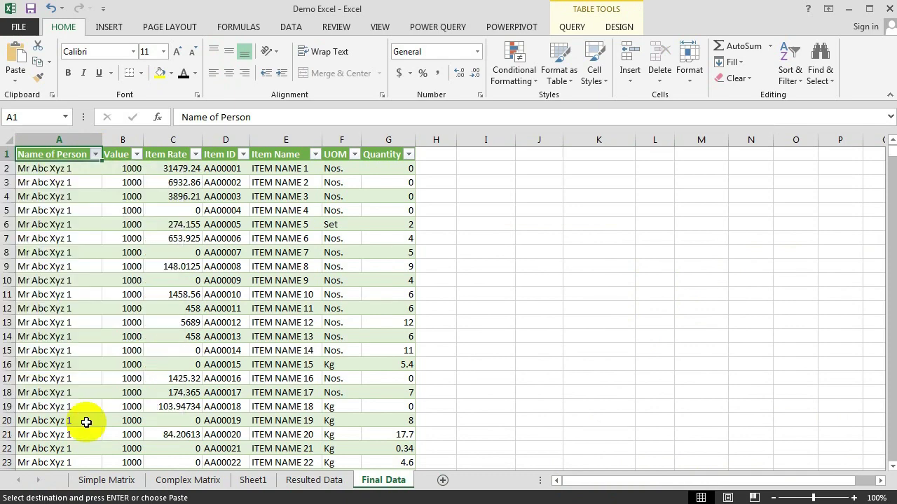
# - Copy the item code AA00022 from the matrix's ITEM NAME 22 header and filter Item ID on the Final Data sheet by it
pyautogui.click(209, 487)
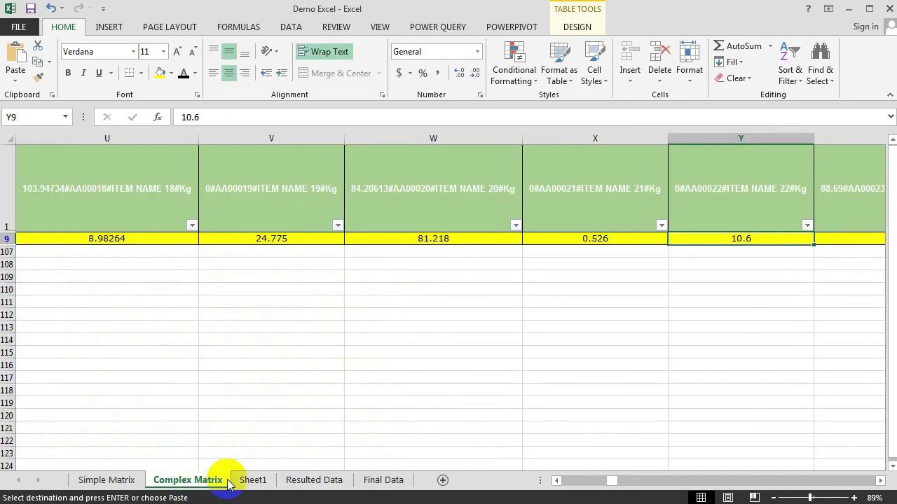
pyautogui.click(756, 197)
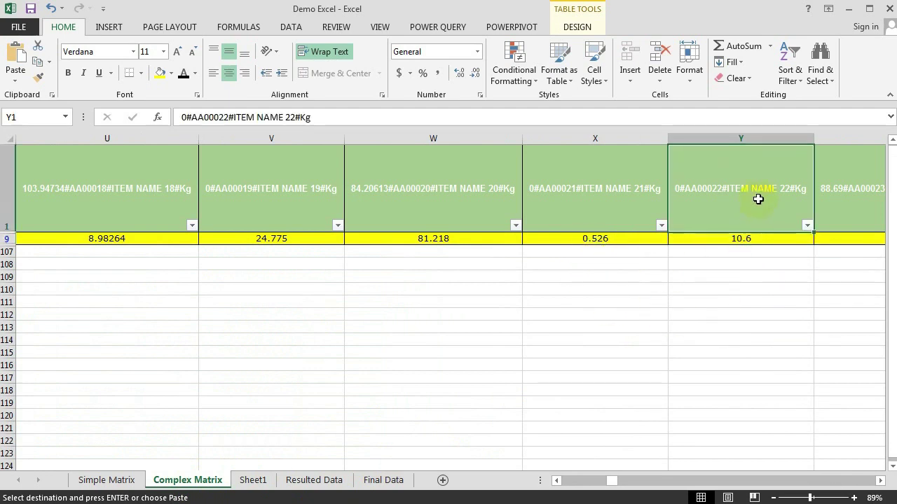
pyautogui.moveTo(228, 117); pyautogui.dragTo(193, 117)
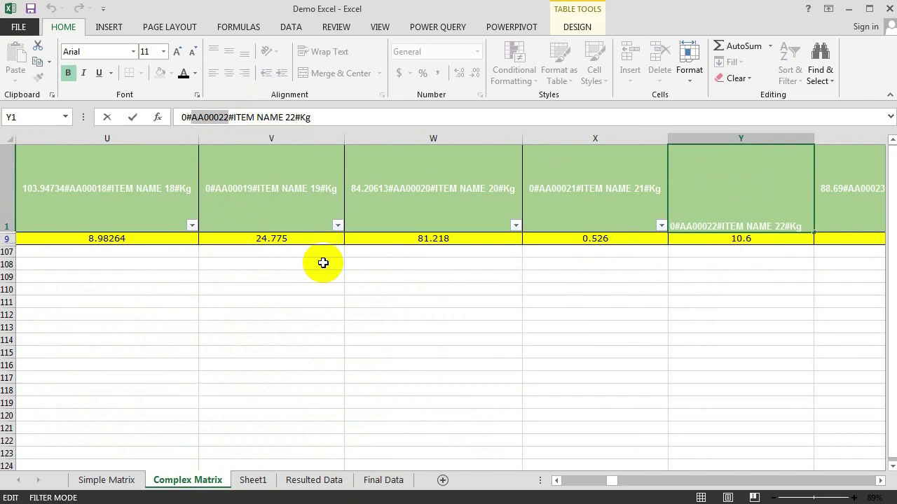
pyautogui.click(379, 480)
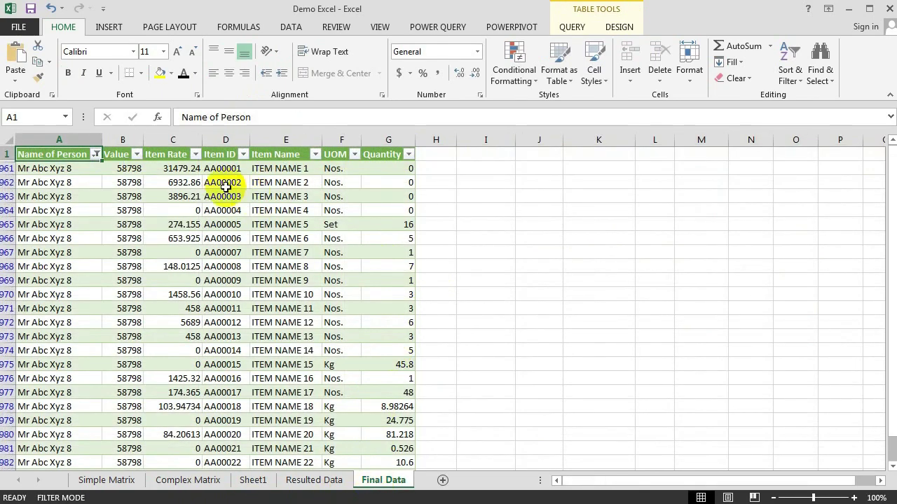
pyautogui.click(242, 154)
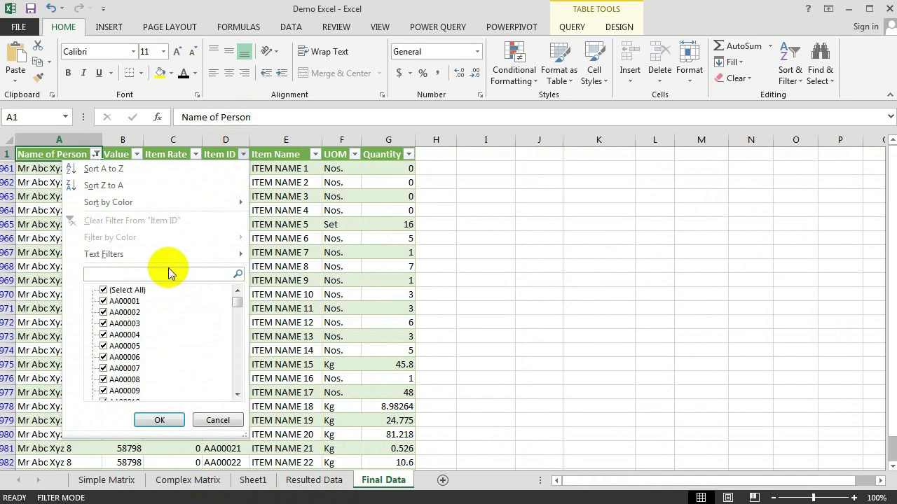
pyautogui.click(160, 420)
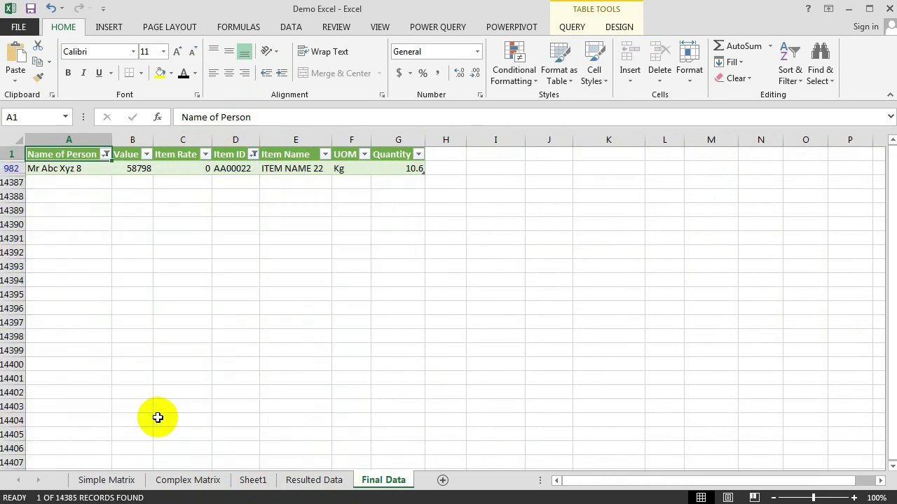
# - Compare the filtered record's Quantity on the Final Data sheet with the same person's ITEM NAME 22 value in the Complex Matrix
pyautogui.click(396, 169)
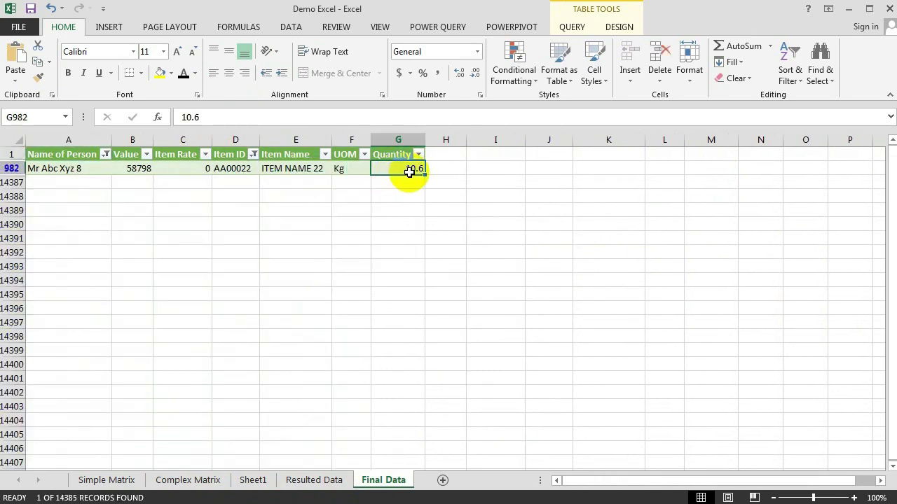
pyautogui.click(188, 480)
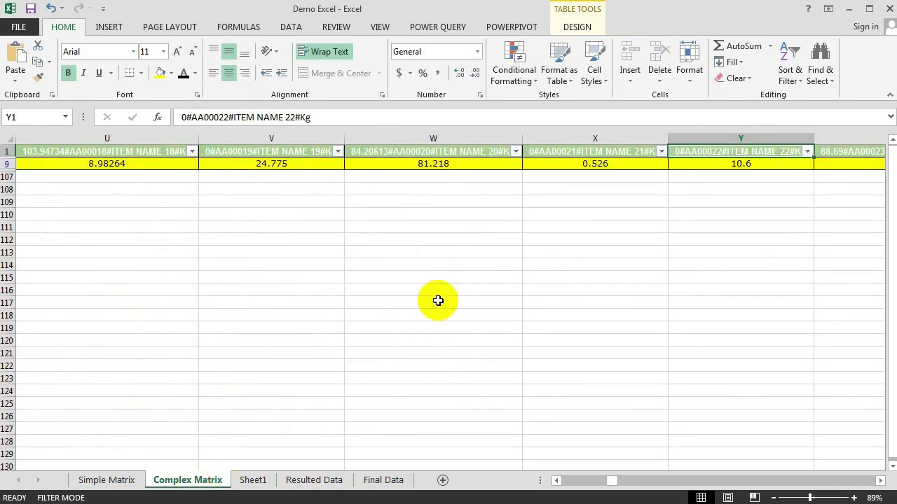
pyautogui.click(755, 163)
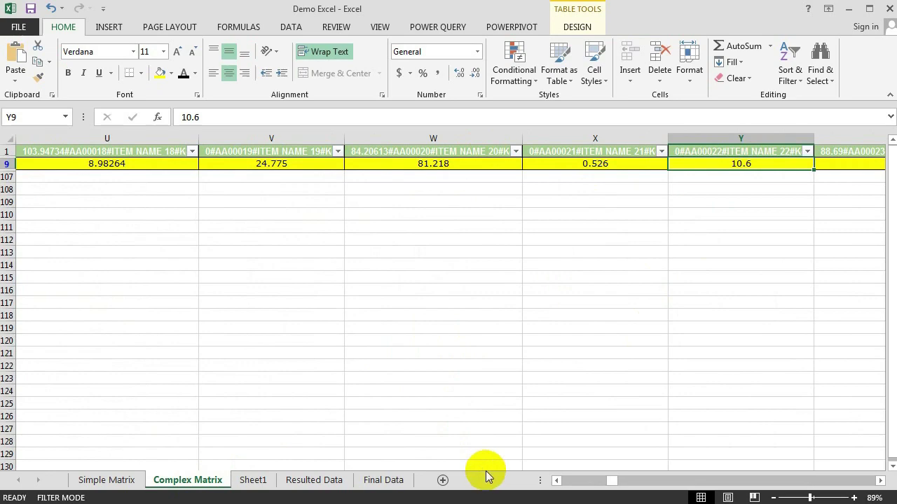
pyautogui.click(393, 480)
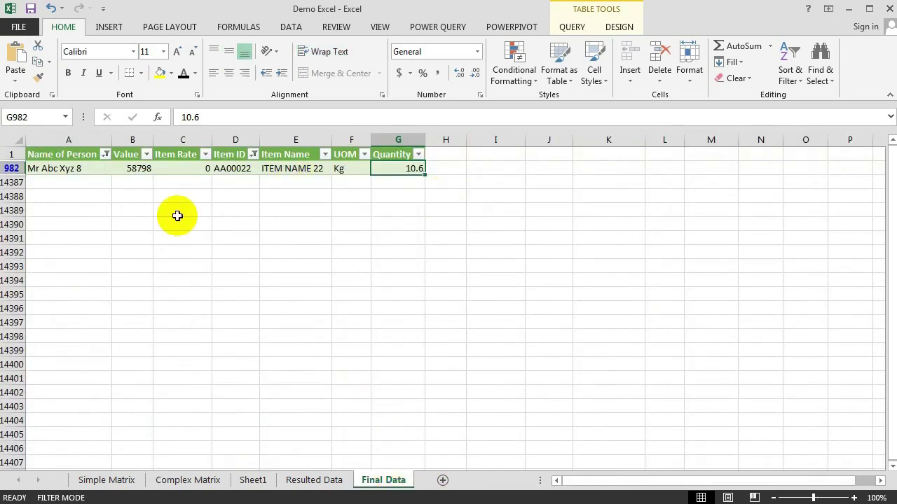
# - Restore all records on the Final Data sheet by selecting all values in the Name of Person and Item ID filters
pyautogui.click(105, 153)
pyautogui.click(44, 290)
pyautogui.click(91, 417)
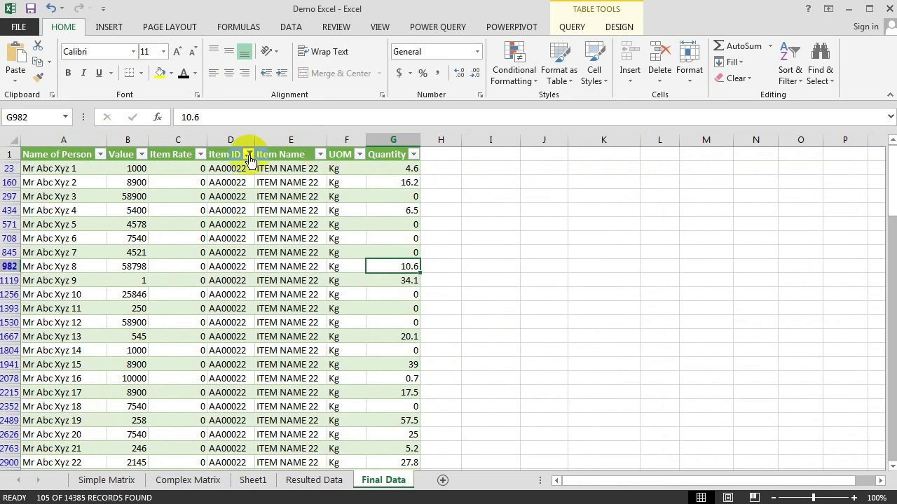
pyautogui.click(248, 154)
pyautogui.click(130, 291)
pyautogui.click(154, 419)
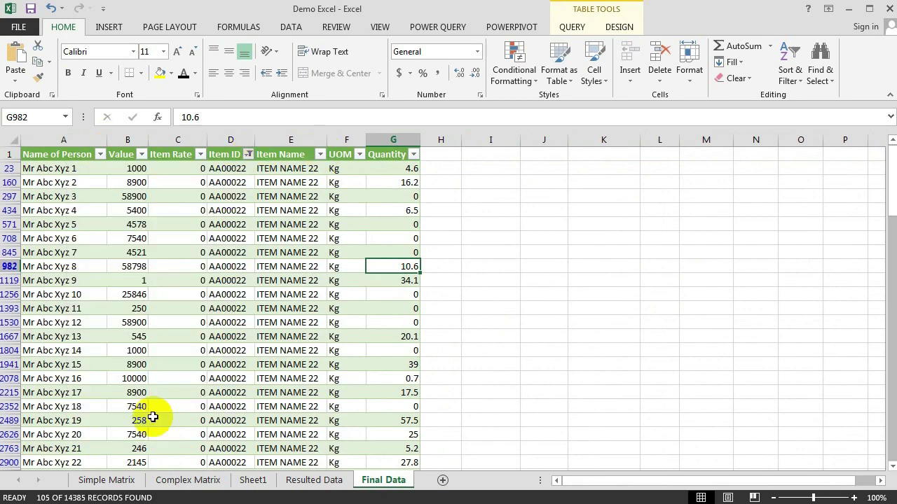
# - Show all rows of the Complex Matrix again by selecting all values in its Name of Person filter
pyautogui.click(204, 479)
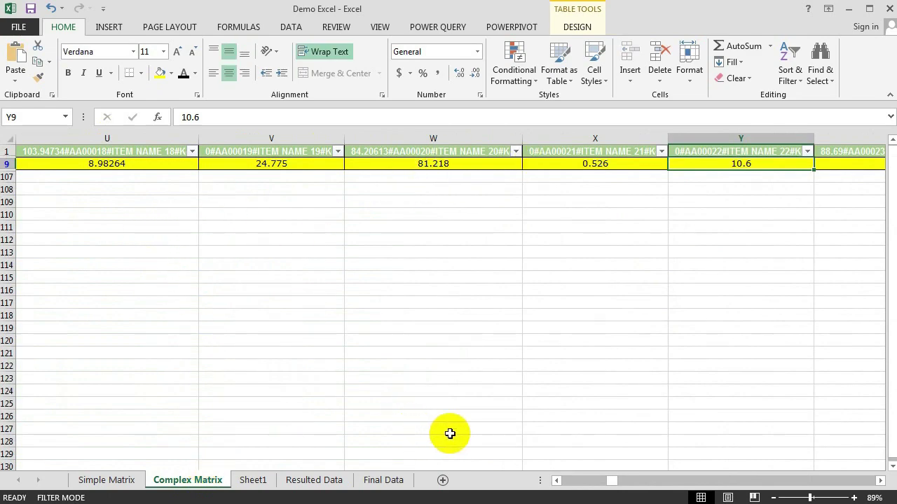
pyautogui.moveTo(614, 485); pyautogui.dragTo(545, 481)
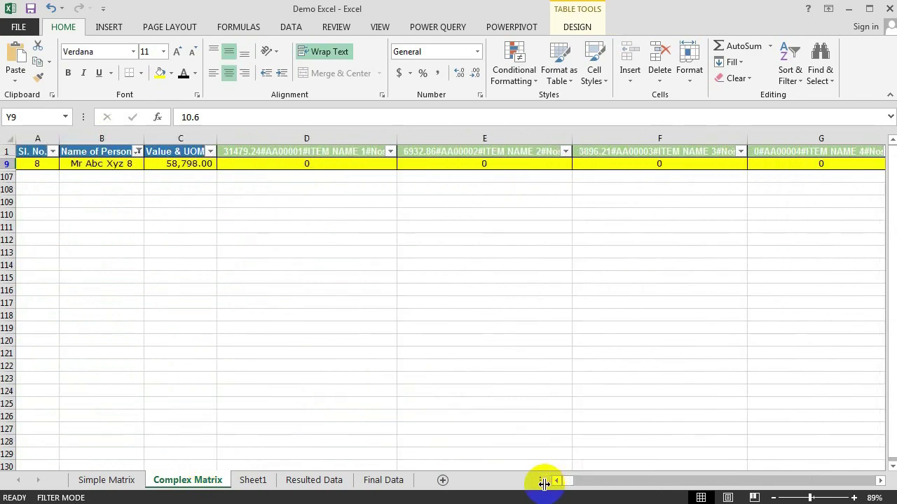
pyautogui.click(138, 152)
pyautogui.click(49, 287)
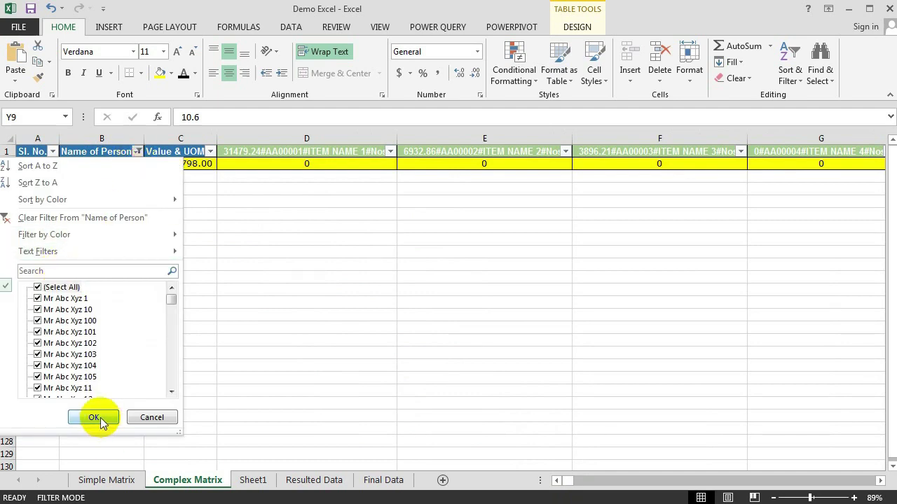
pyautogui.click(94, 418)
pyautogui.click(576, 481)
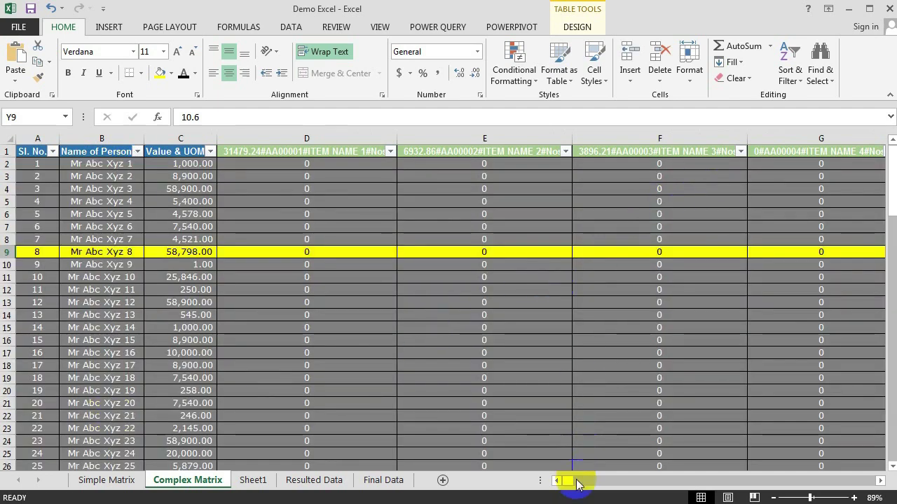